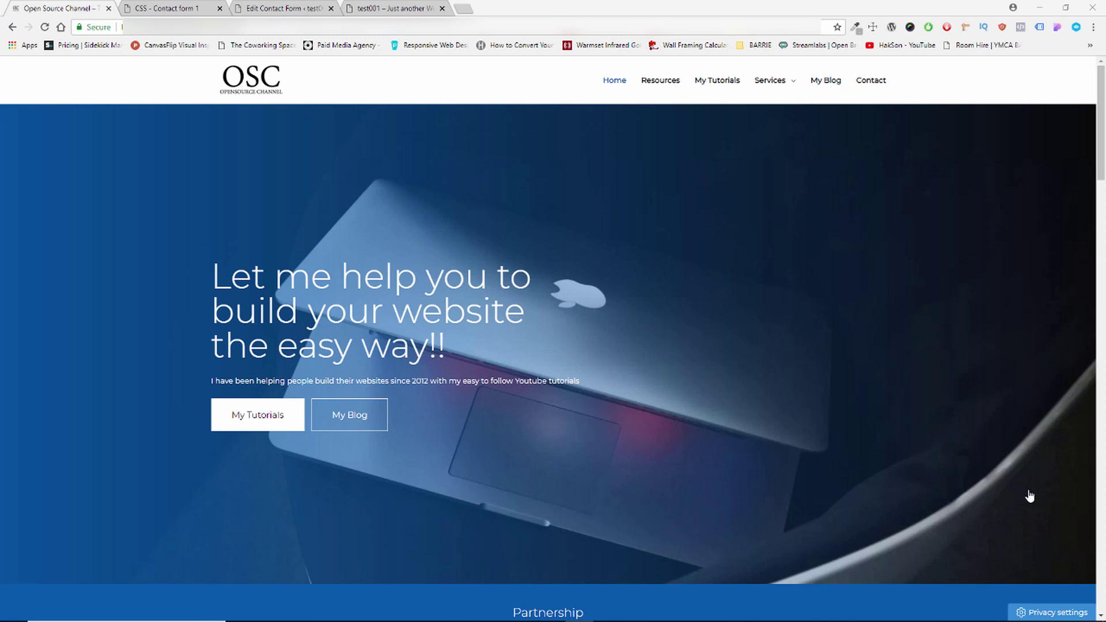
# Reload the test001 Sample Page and scroll down to show both the contact form and the eMail/Name form.
pyautogui.click(383, 9)
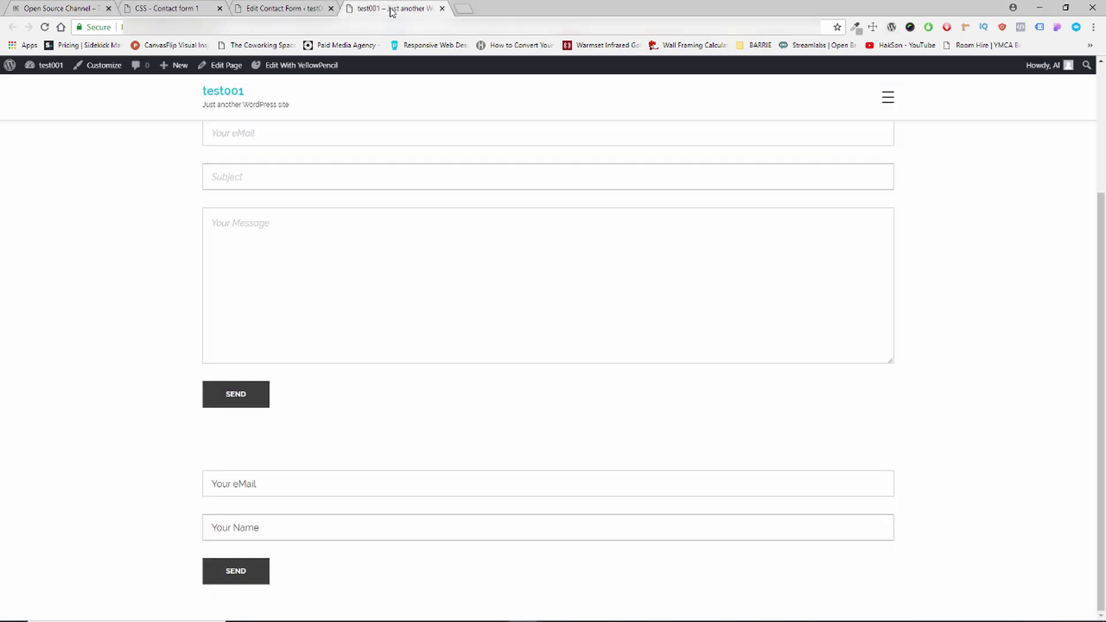
pyautogui.press('F5')
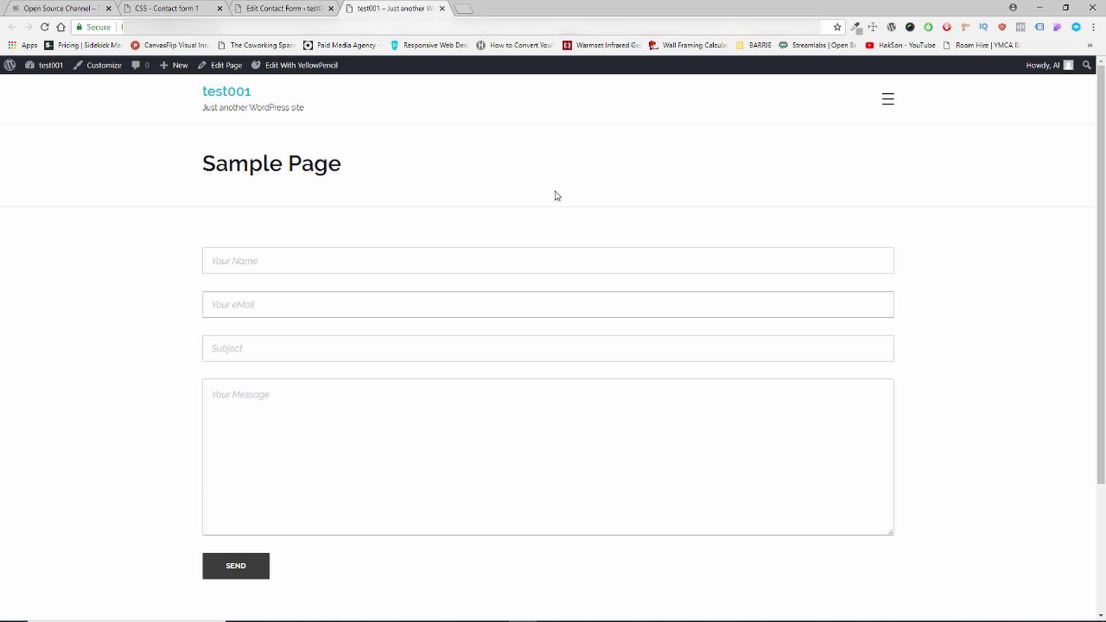
pyautogui.scroll(-3, 552, 197)
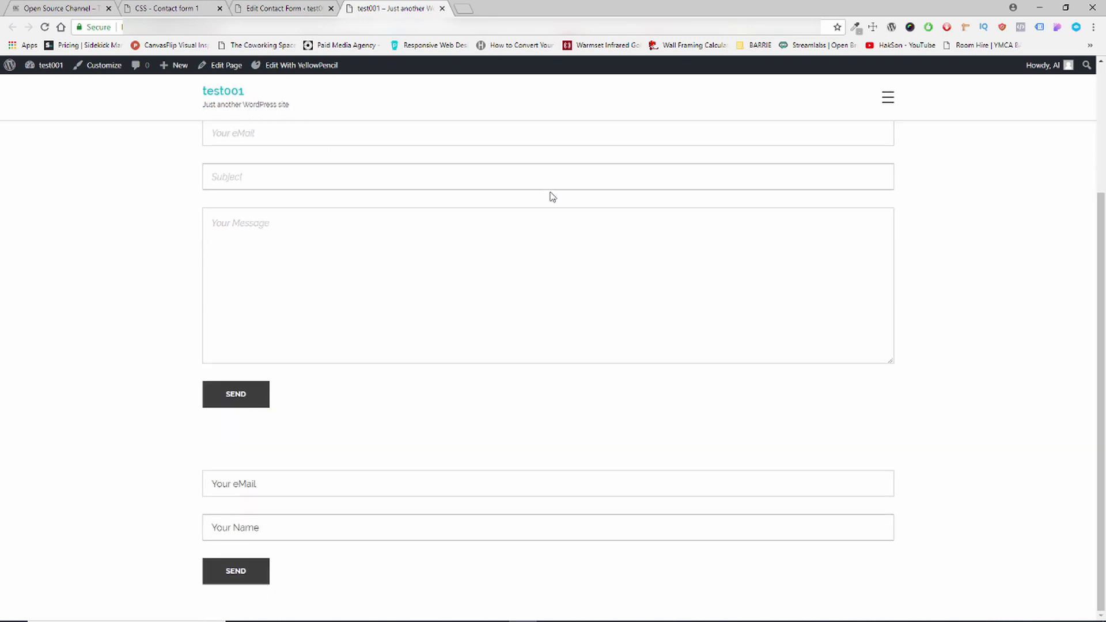
pyautogui.scroll(3, 552, 197)
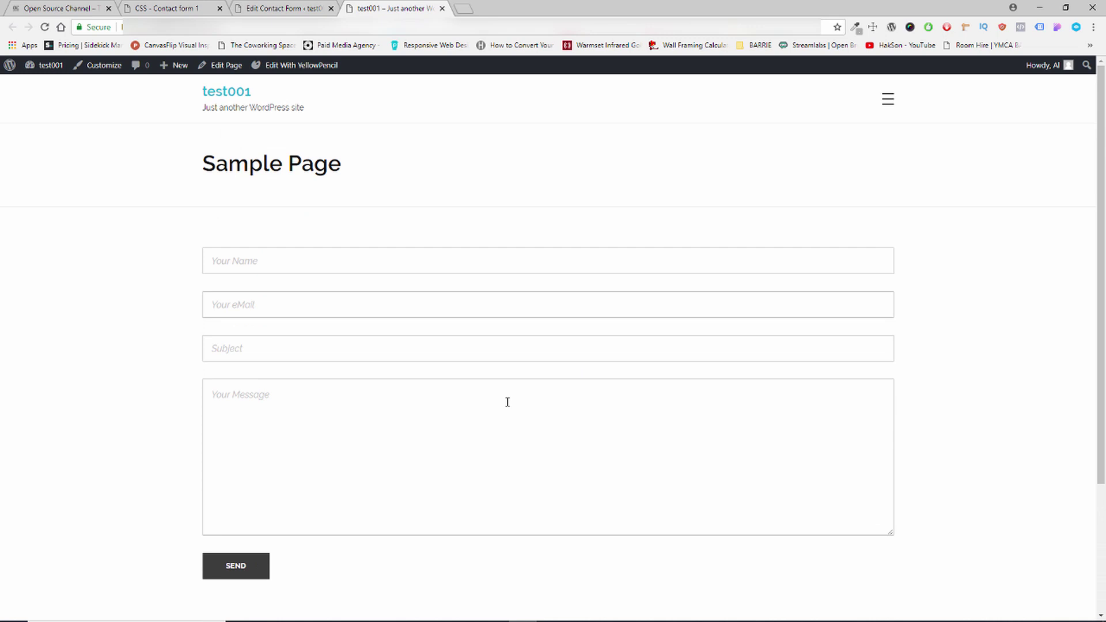
pyautogui.scroll(-3, 507, 402)
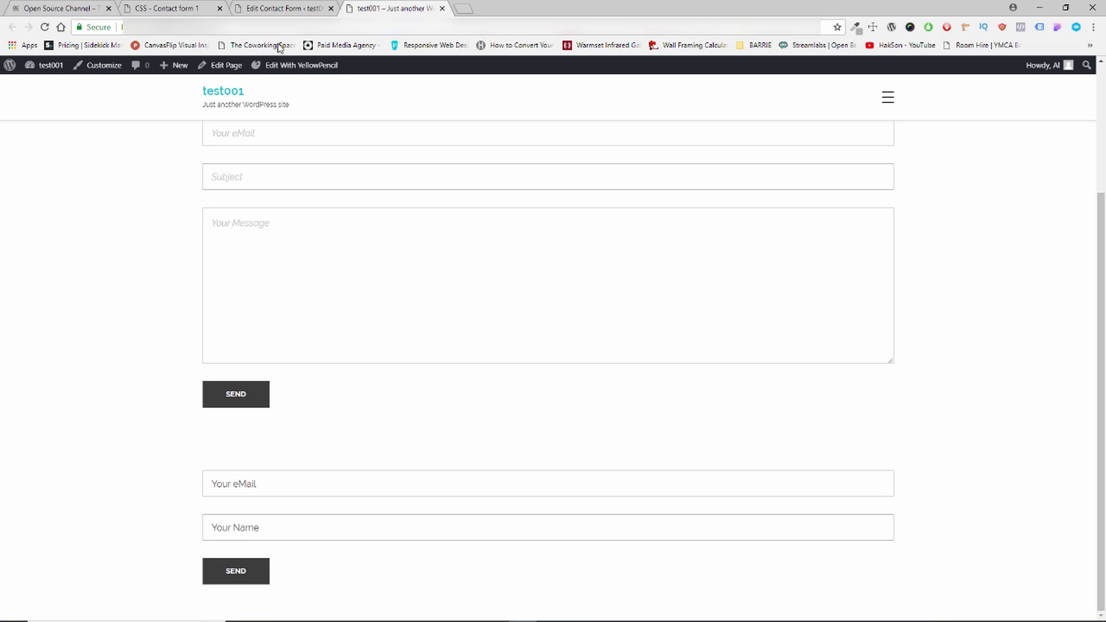
# In All Custom Code, deactivate Contact form 1 and activate CF7 Newsletter, then reload the site page.
pyautogui.click(266, 13)
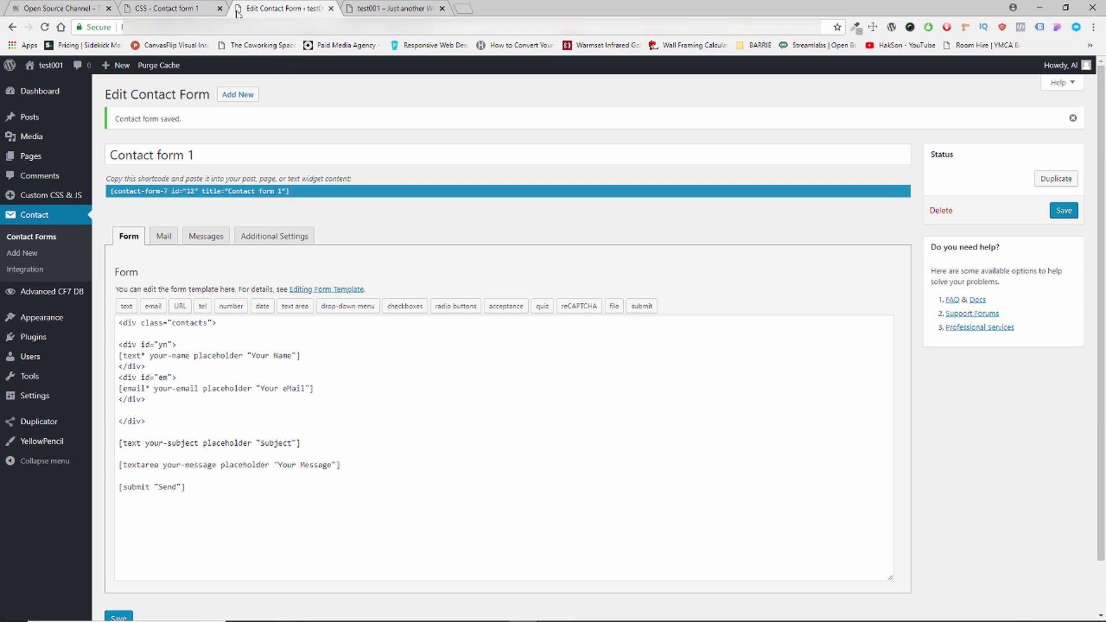
pyautogui.click(178, 13)
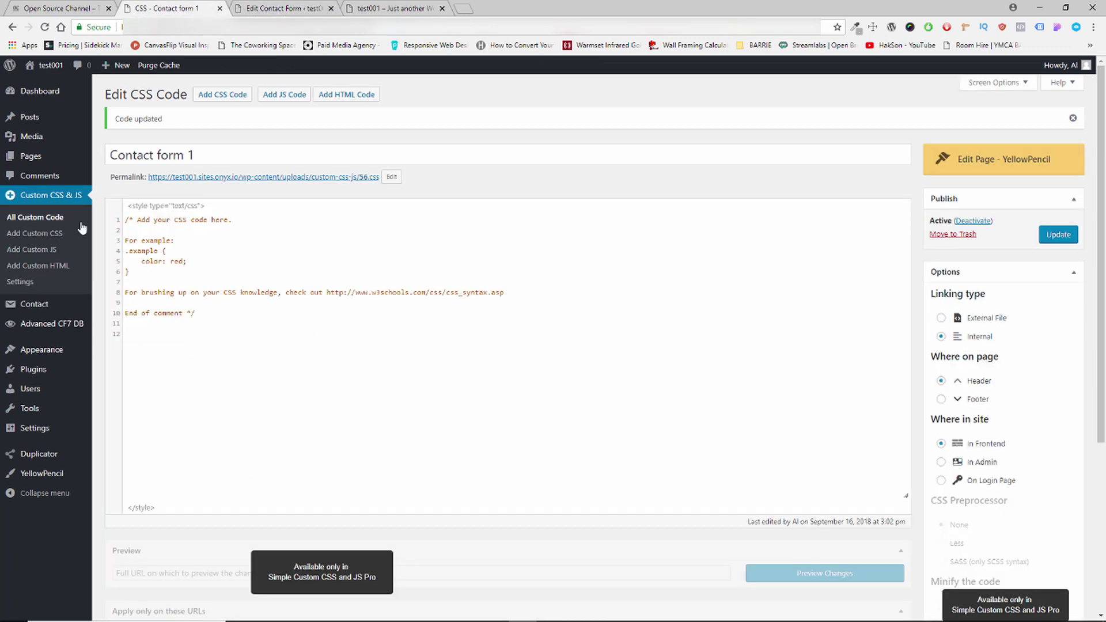
pyautogui.click(38, 218)
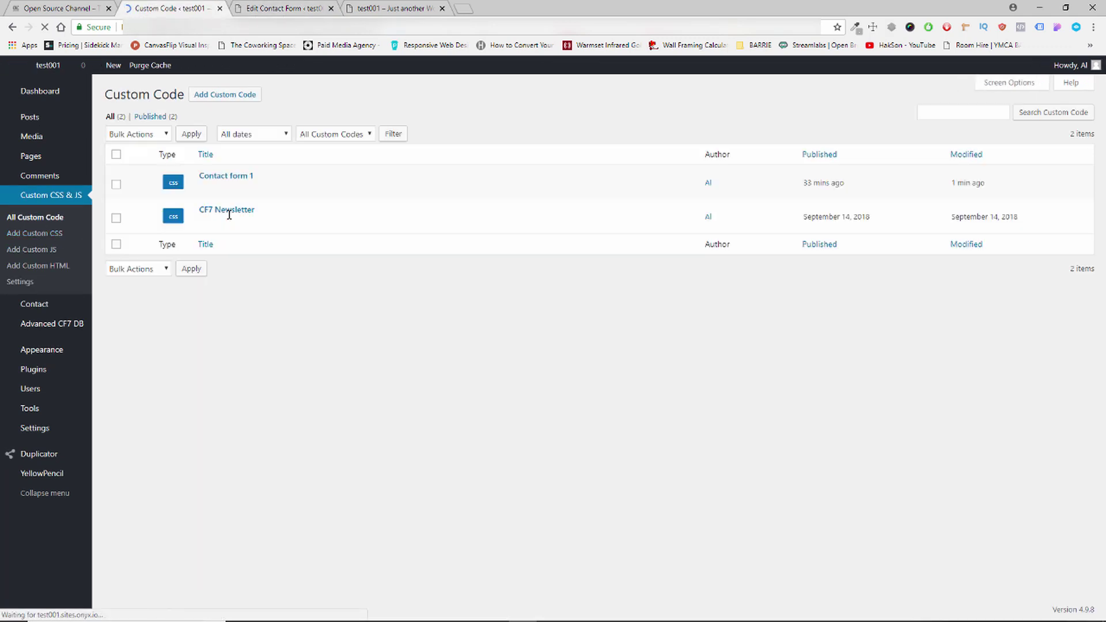
pyautogui.click(148, 215)
pyautogui.click(136, 182)
pyautogui.click(137, 218)
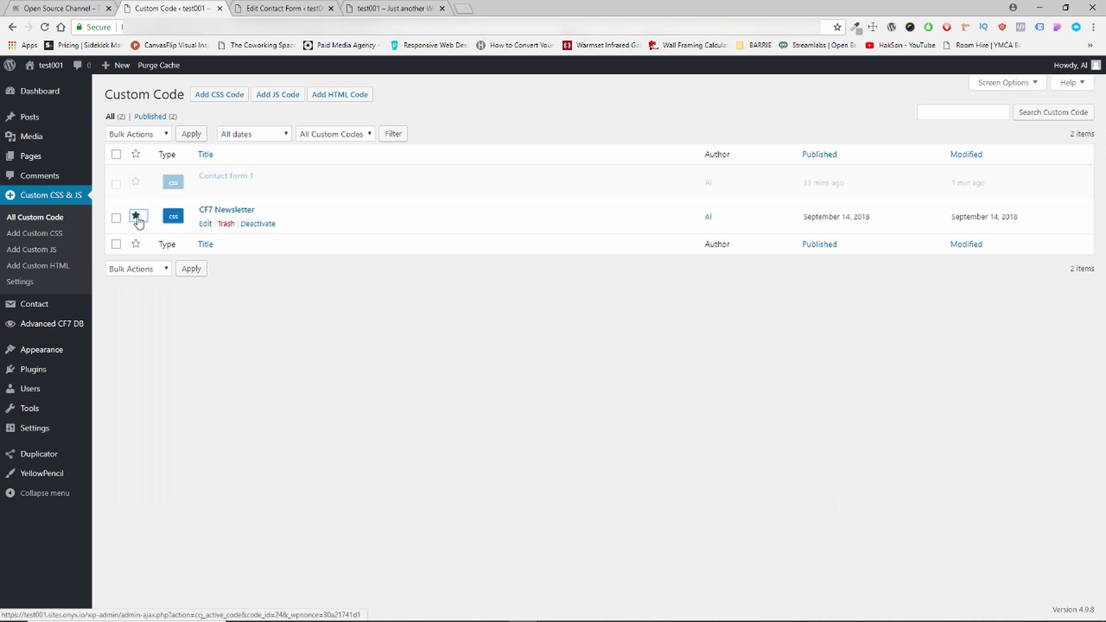
pyautogui.click(354, 6)
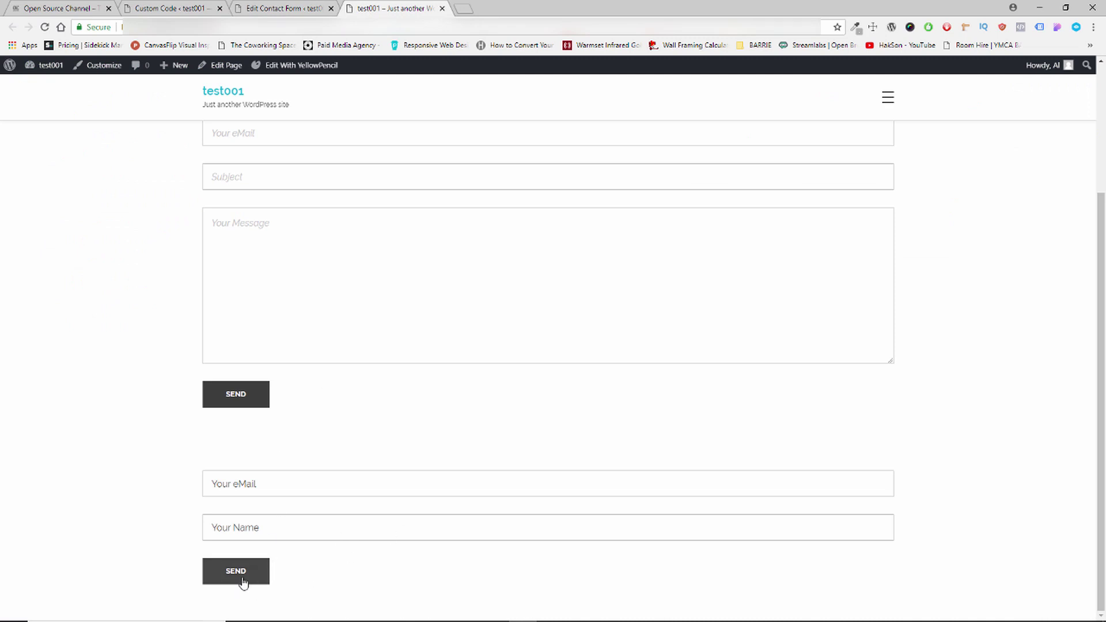
pyautogui.click(46, 30)
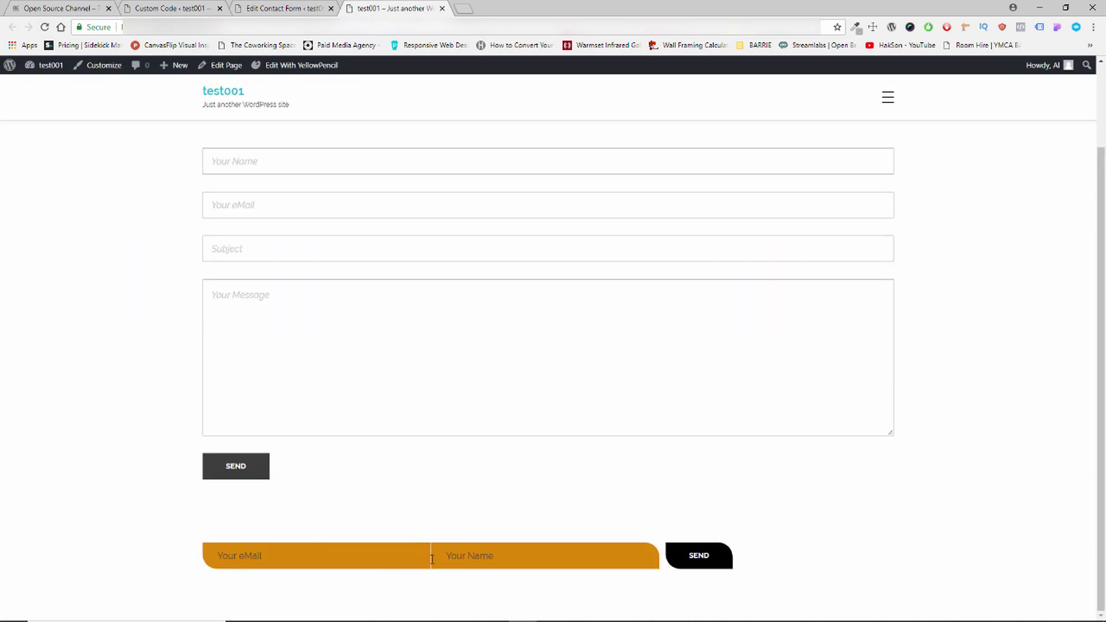
# Open the CF7 Newsletter custom CSS for editing.
pyautogui.click(160, 11)
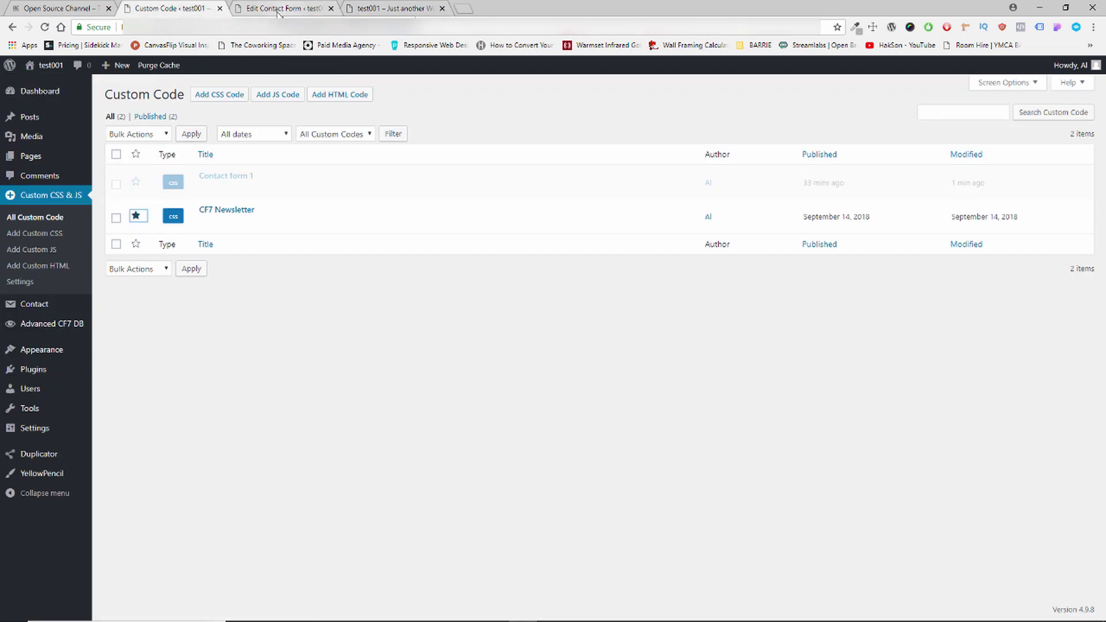
pyautogui.click(205, 223)
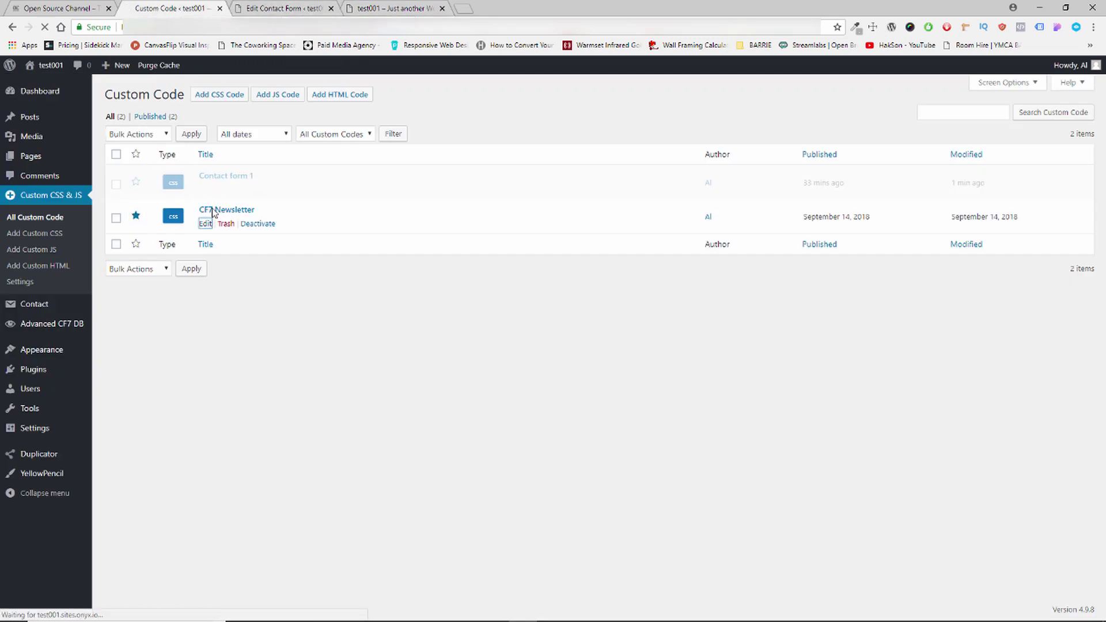
pyautogui.click(288, 9)
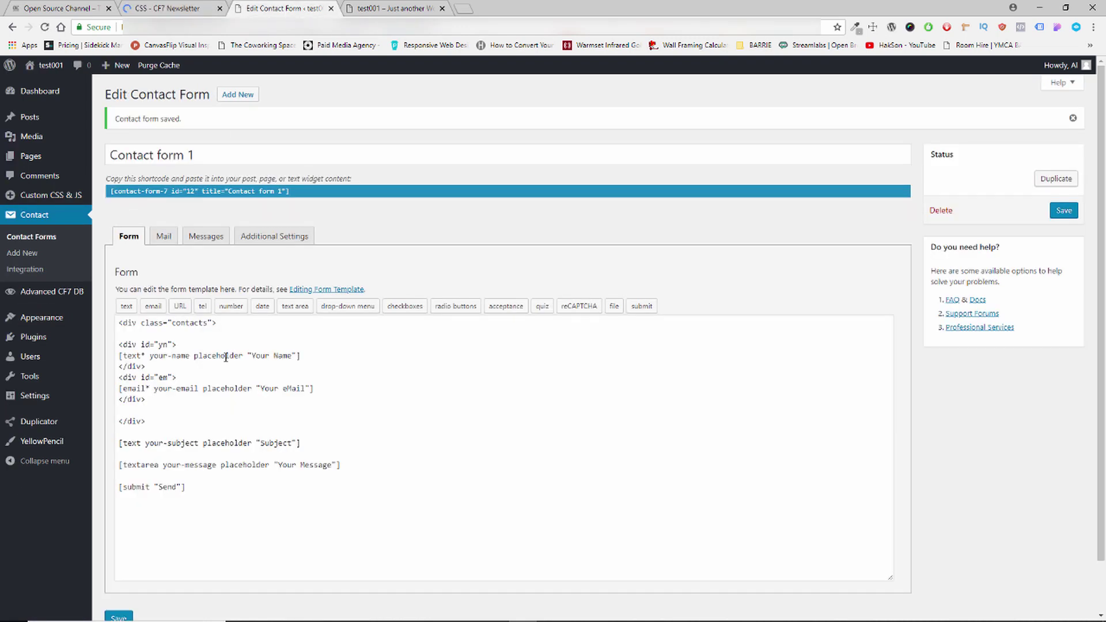
pyautogui.scroll(-1, 226, 357)
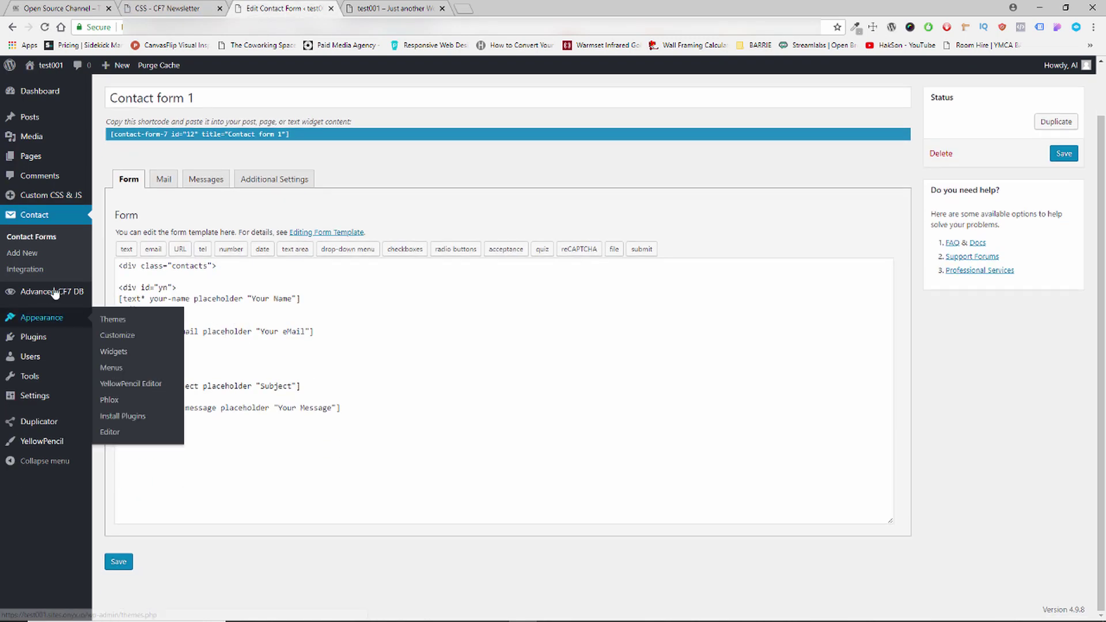
# Open the Newsletter contact form's markup from Contact Forms, then reload the Sample Page.
pyautogui.click(33, 235)
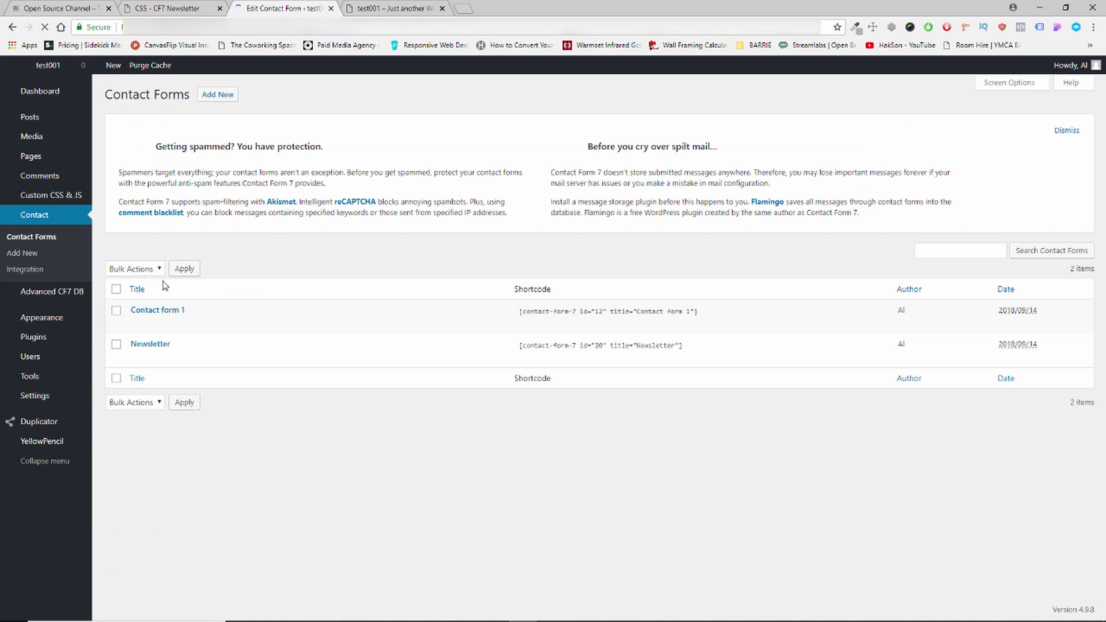
pyautogui.click(137, 358)
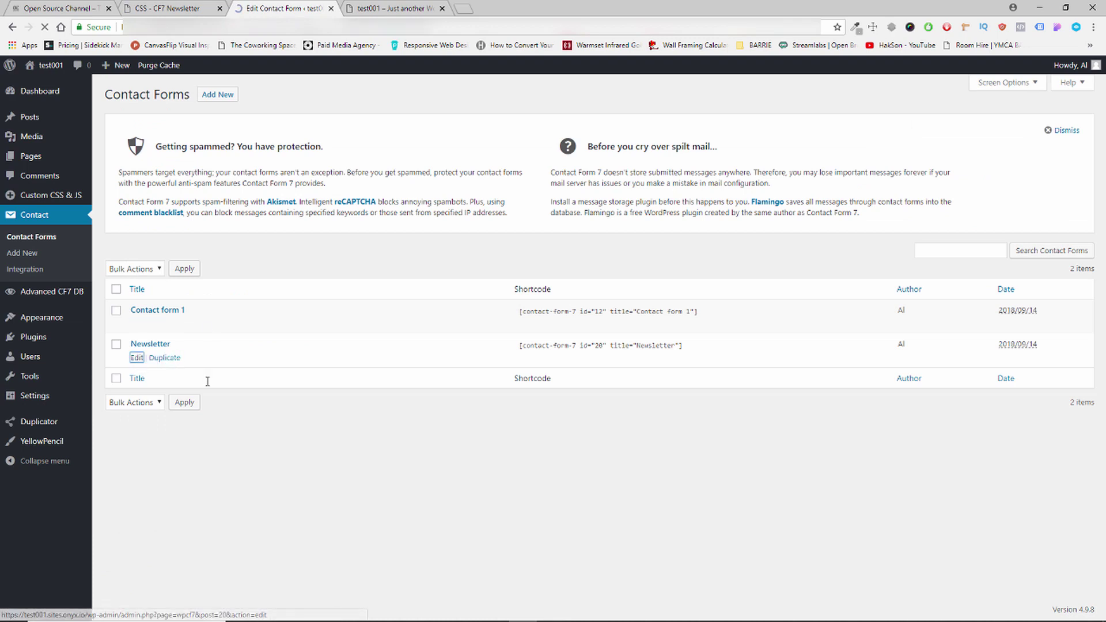
pyautogui.scroll(-1, 118, 307)
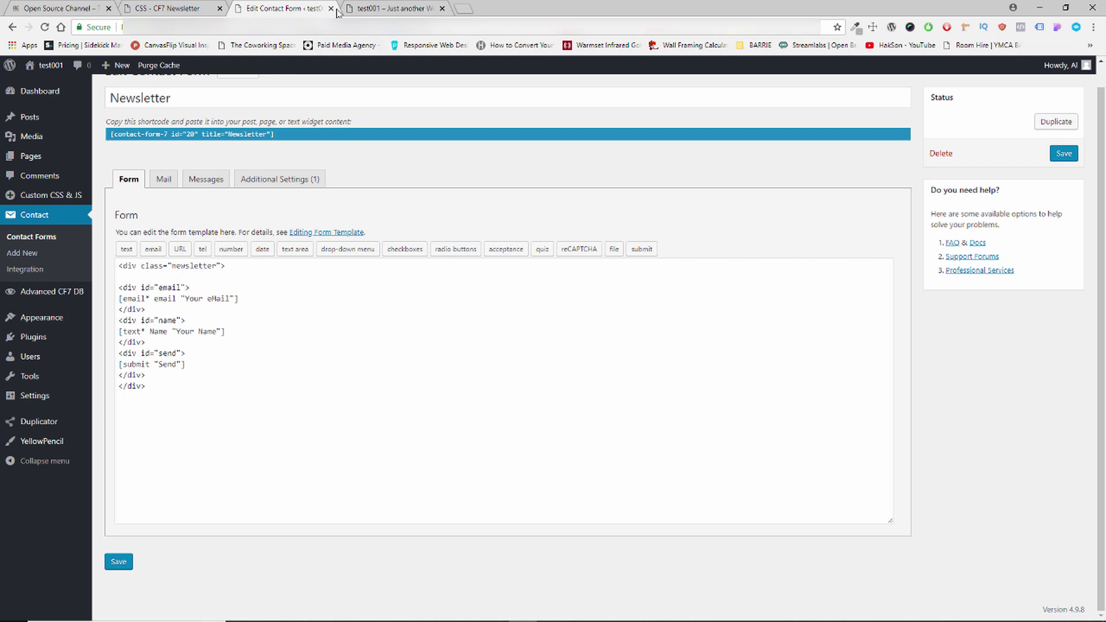
pyautogui.click(383, 8)
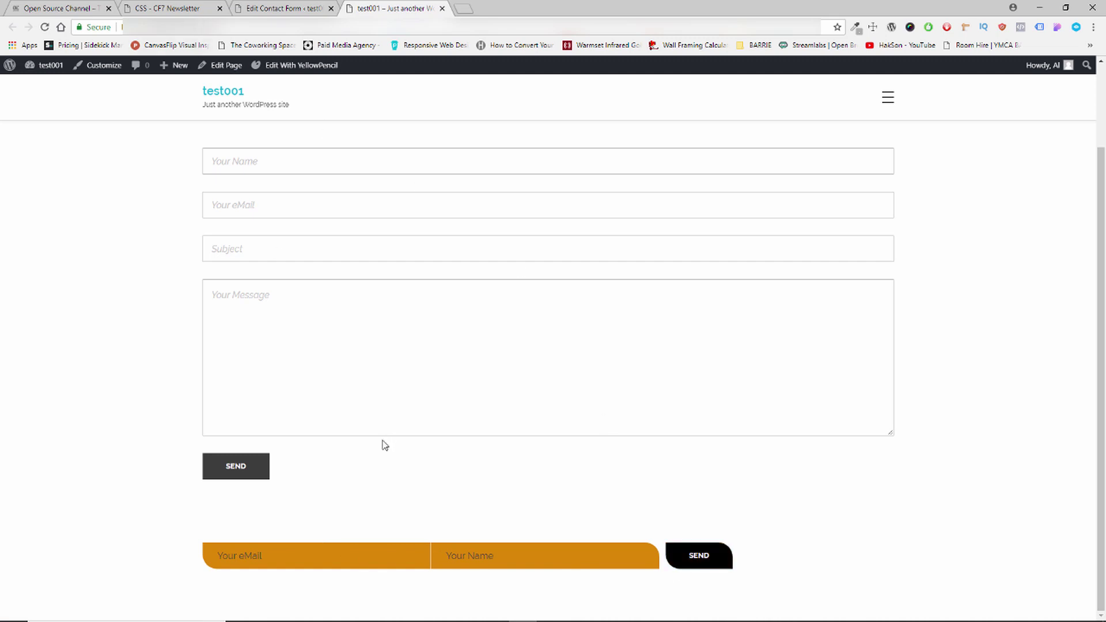
pyautogui.press('F5')
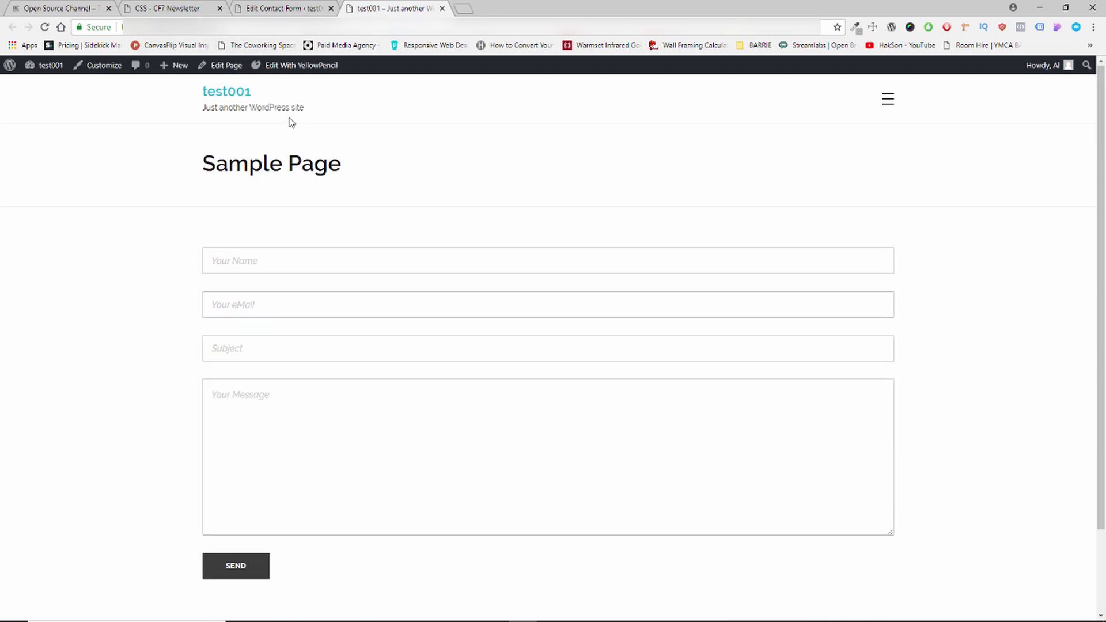
# In YellowPencil, select the Your Name input and set its border colour to #0742f2.
pyautogui.click(288, 68)
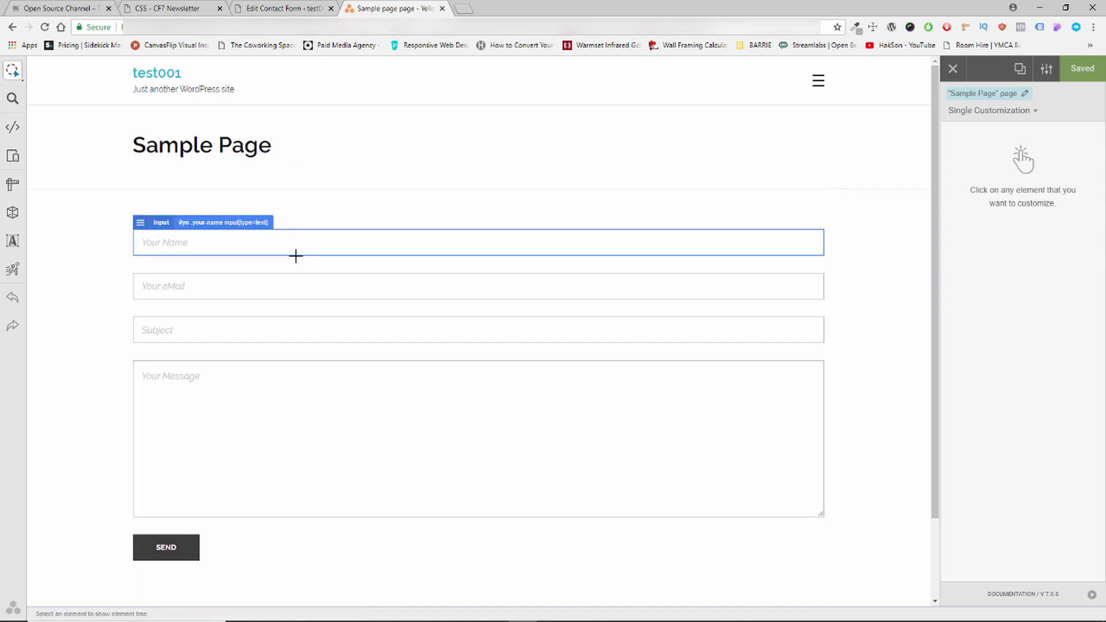
pyautogui.click(193, 248)
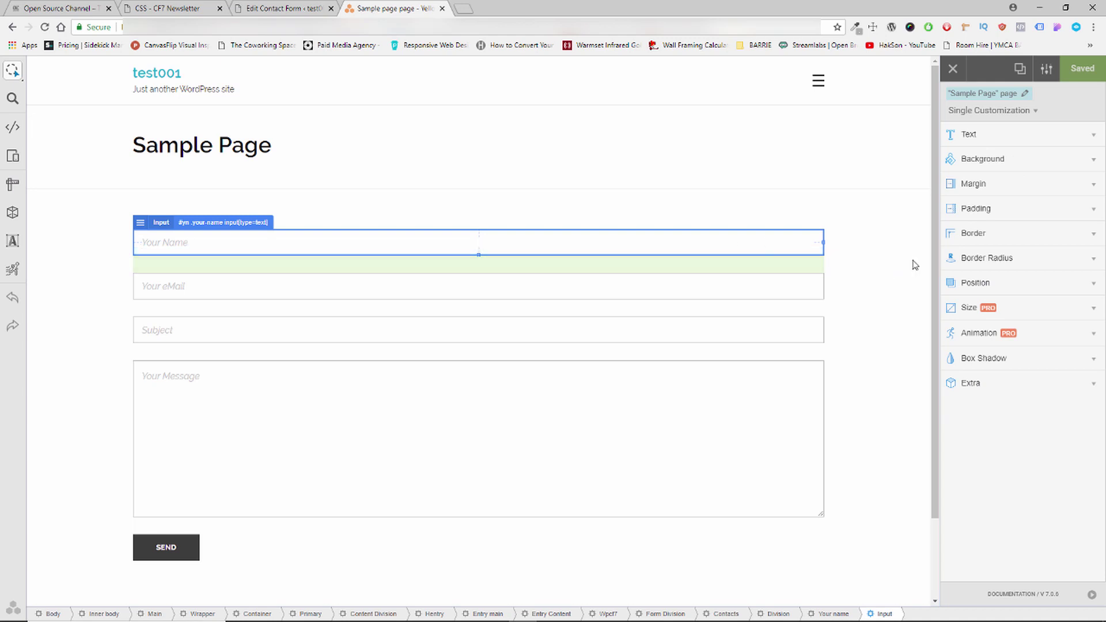
pyautogui.click(1008, 245)
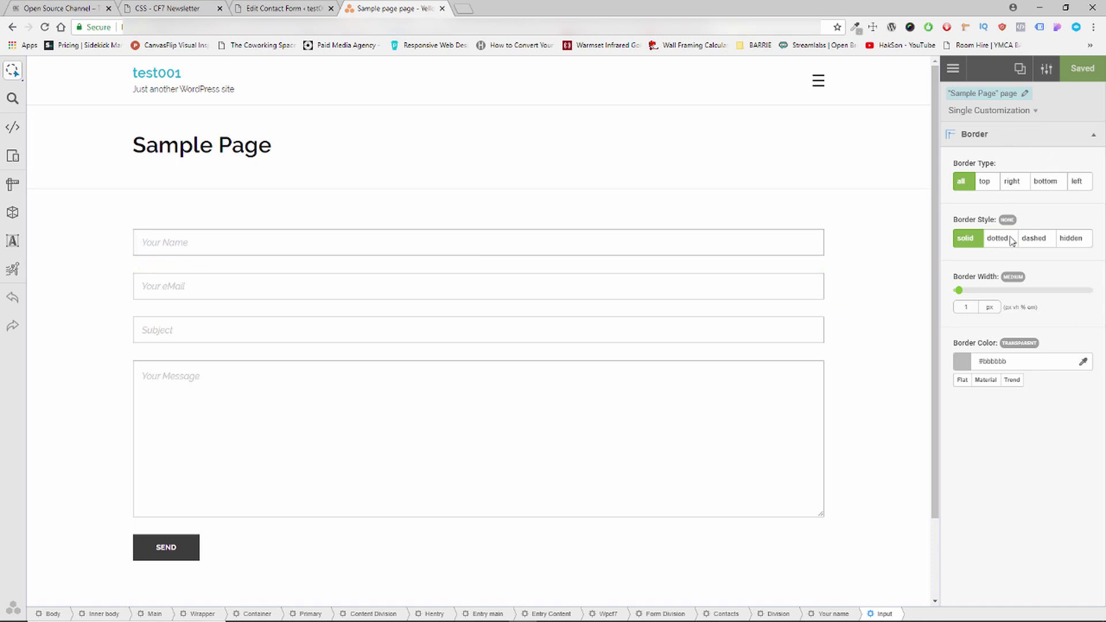
pyautogui.click(968, 367)
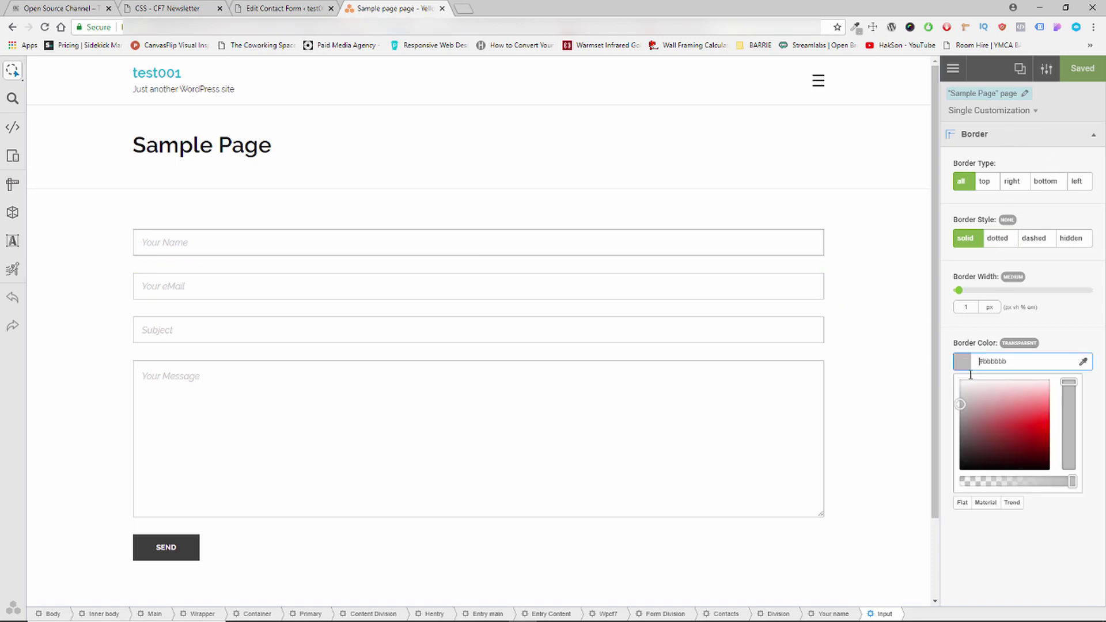
pyautogui.click(1041, 427)
pyautogui.click(1072, 437)
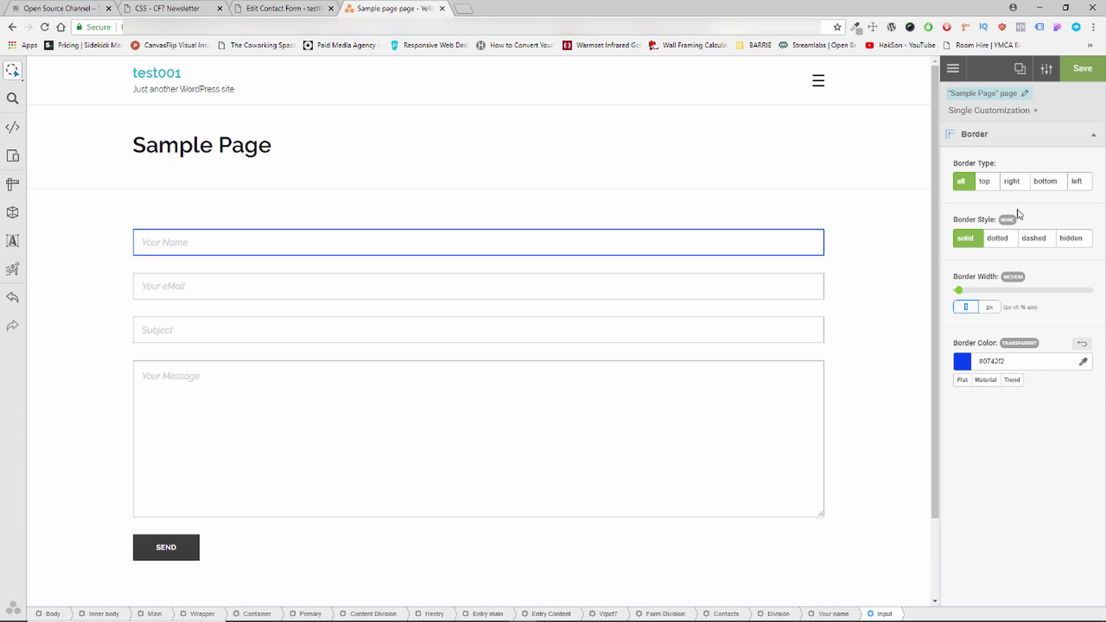
# Set the Your Name field's top, right and left border widths to 0, keeping the 2px bottom border.
pyautogui.click(990, 186)
pyautogui.click(968, 308)
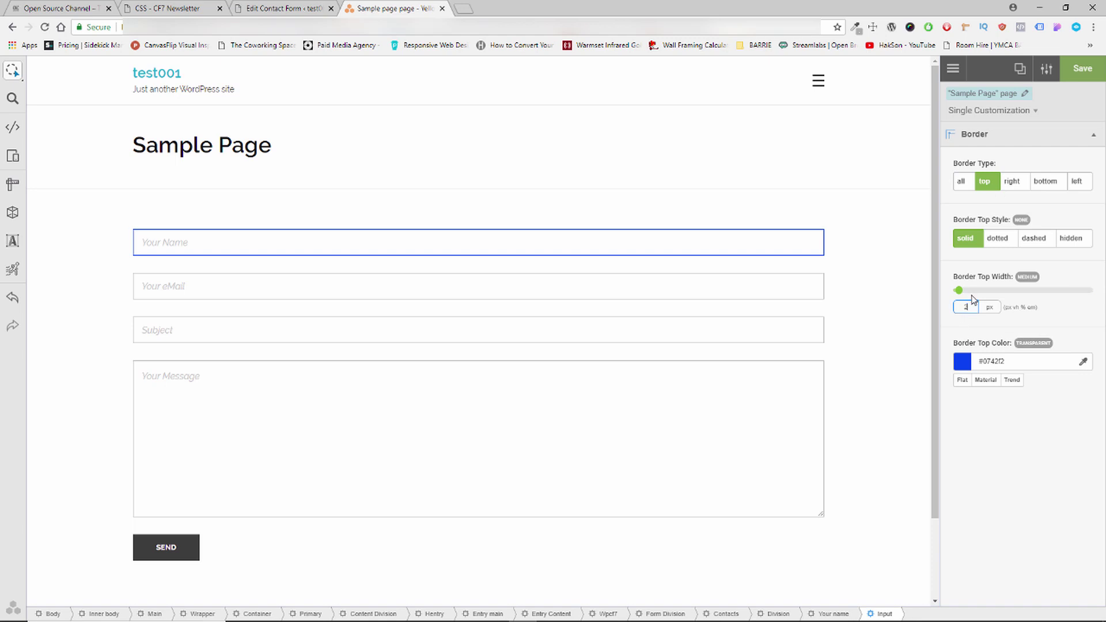
pyautogui.click(1042, 181)
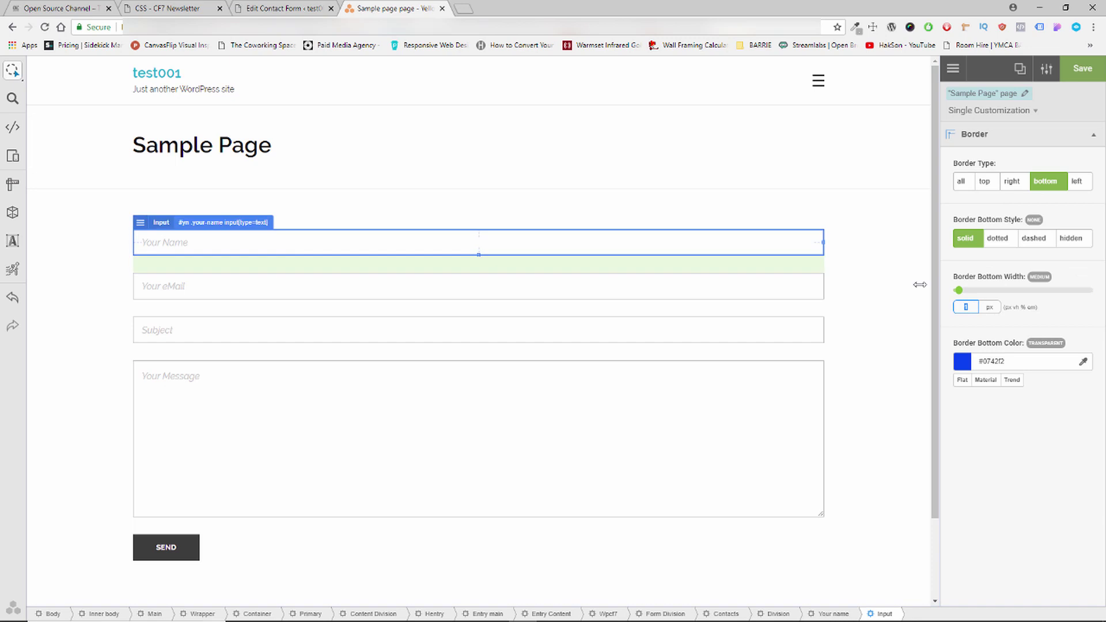
pyautogui.click(982, 182)
pyautogui.doubleClick(953, 307)
pyautogui.write('0')
pyautogui.click(1017, 189)
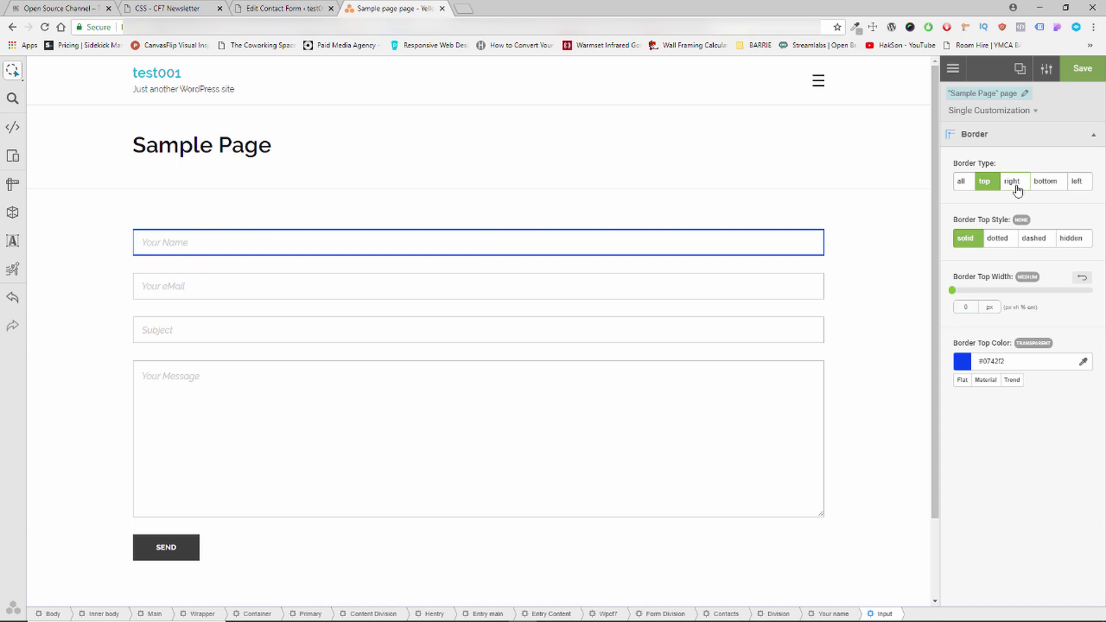
pyautogui.click(1017, 189)
pyautogui.click(958, 308)
pyautogui.write('0')
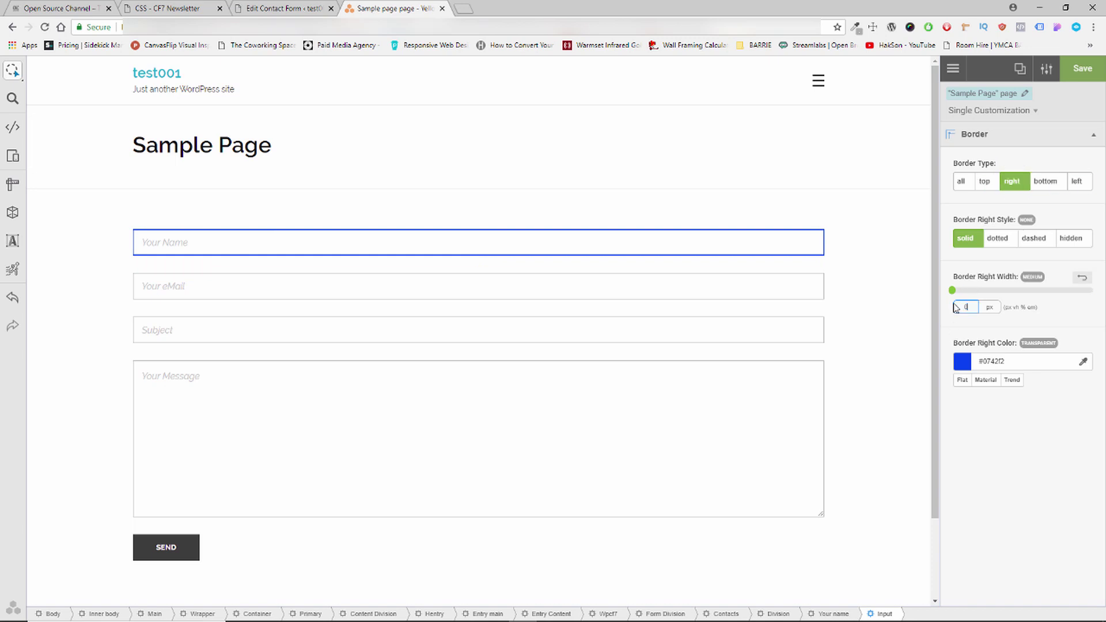
pyautogui.click(1076, 181)
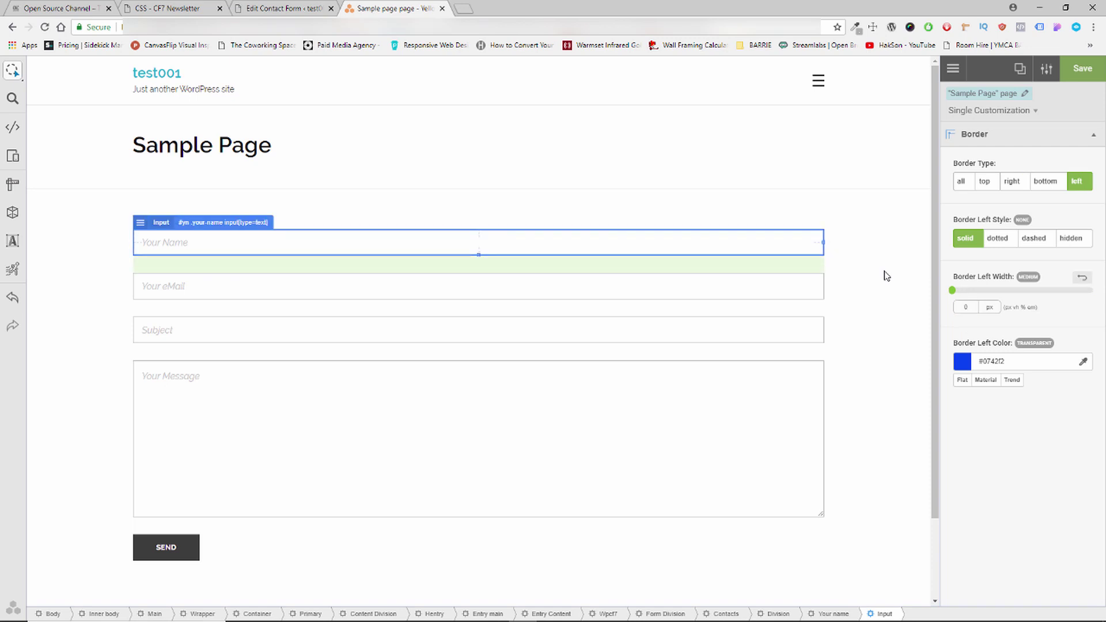
pyautogui.press('Escape')
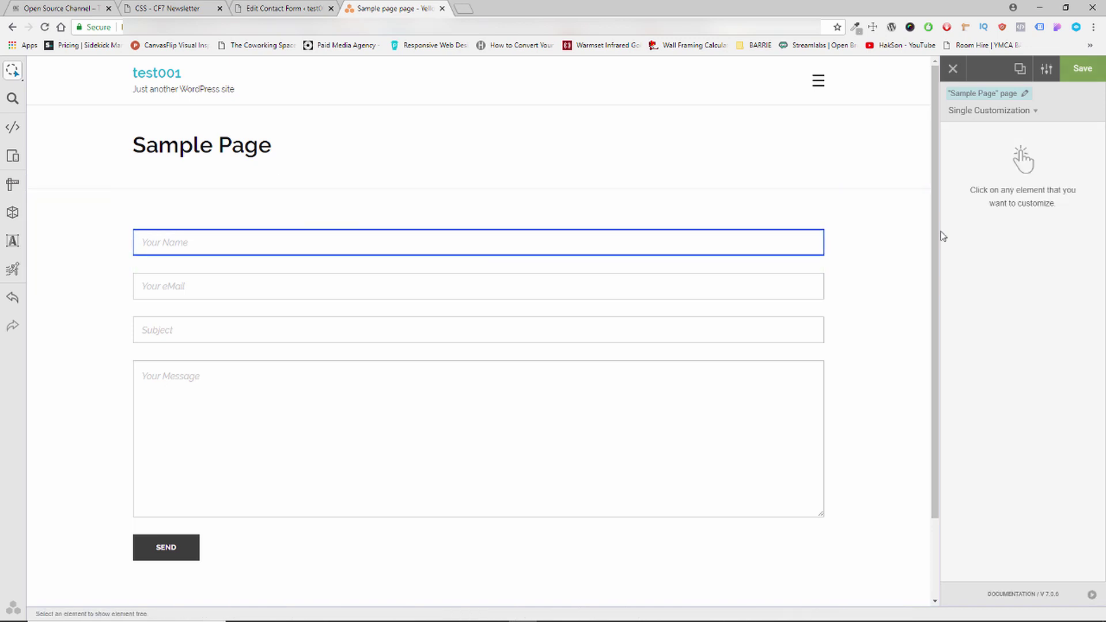
# Reselect Your Name and zero its top, right and left border widths.
pyautogui.click(770, 233)
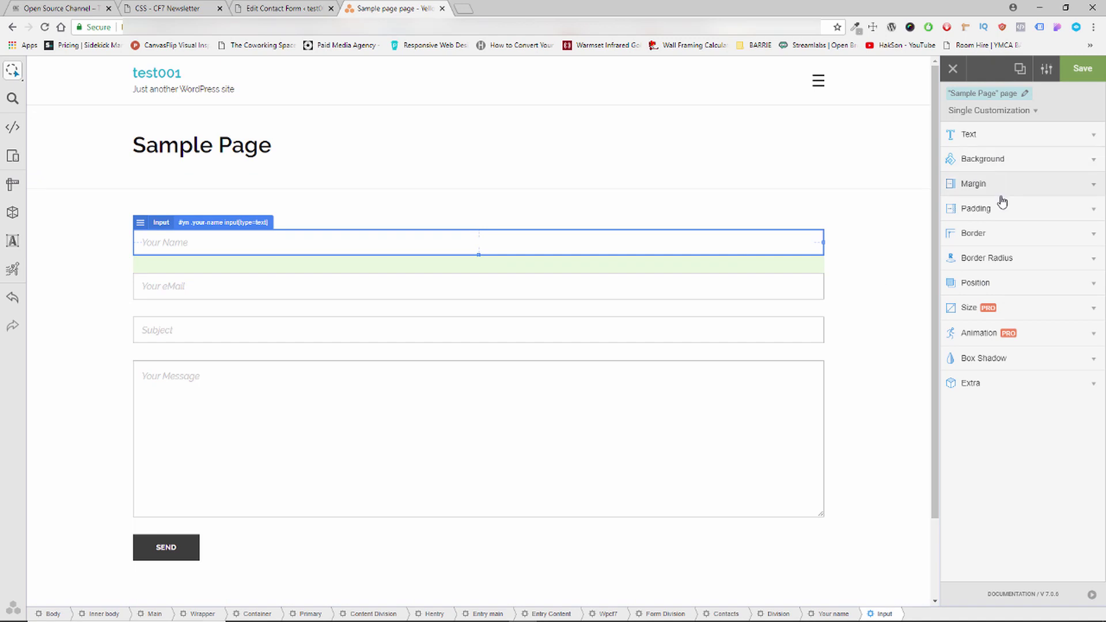
pyautogui.click(1000, 233)
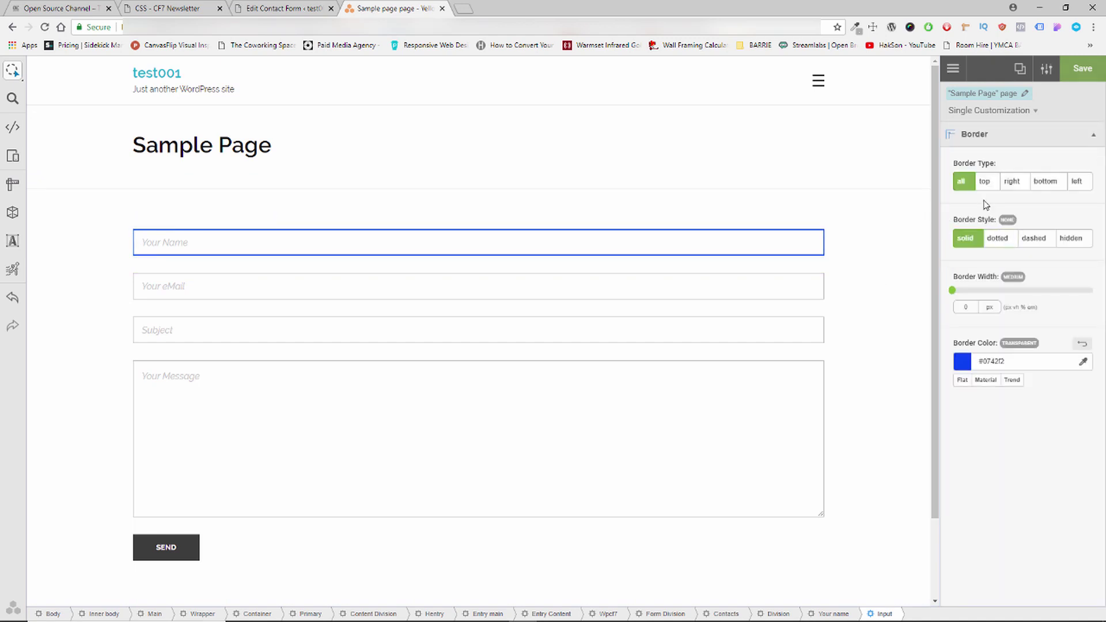
pyautogui.click(980, 182)
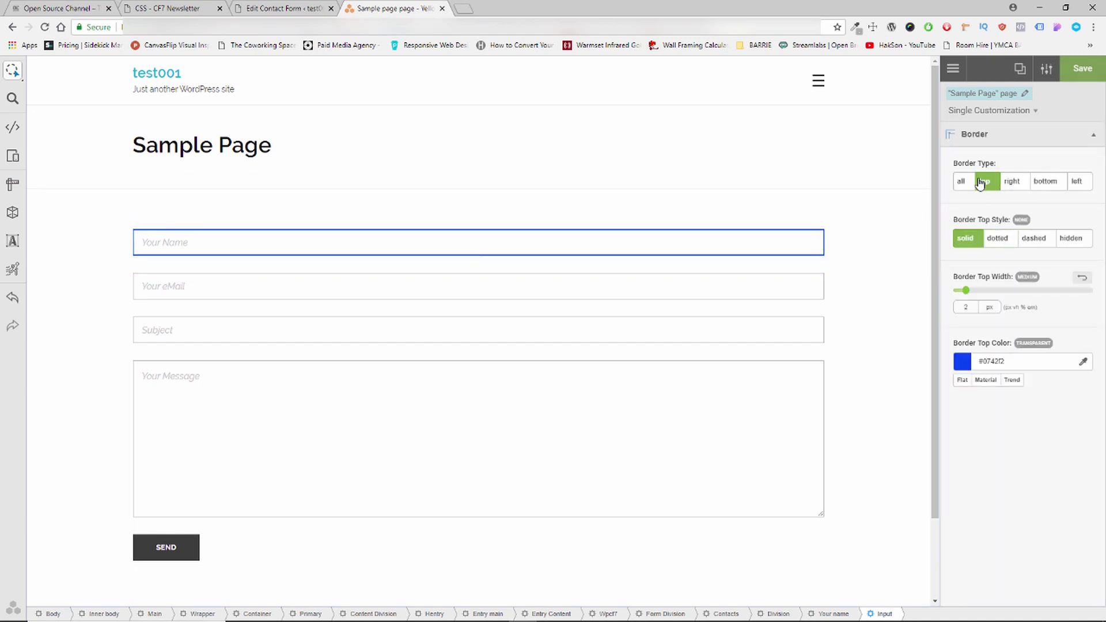
pyautogui.moveTo(966, 291); pyautogui.dragTo(947, 291)
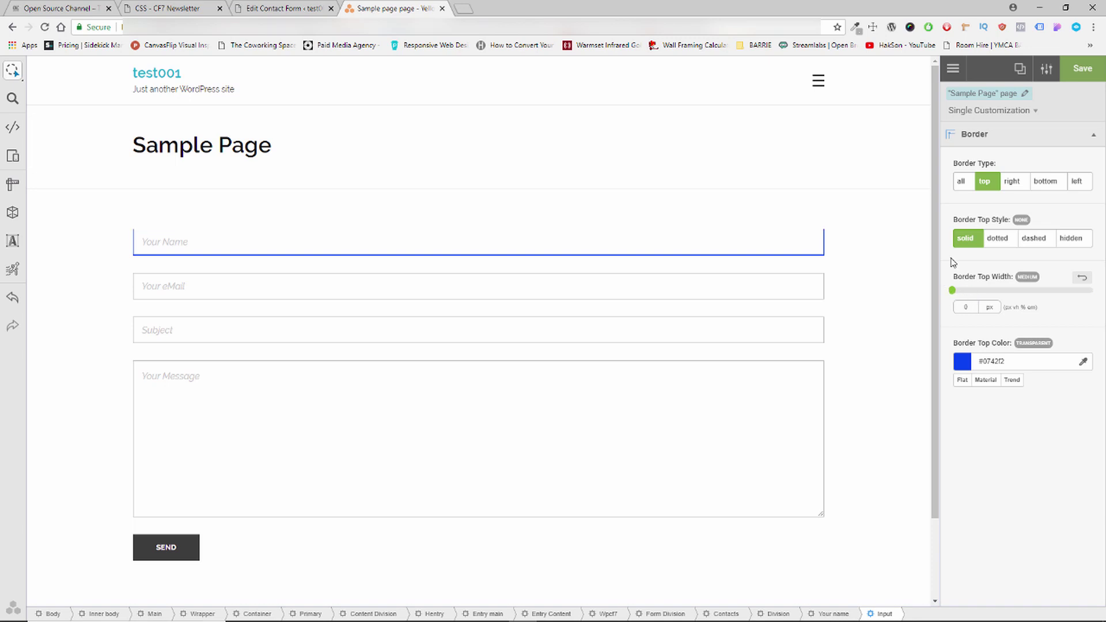
pyautogui.click(1011, 184)
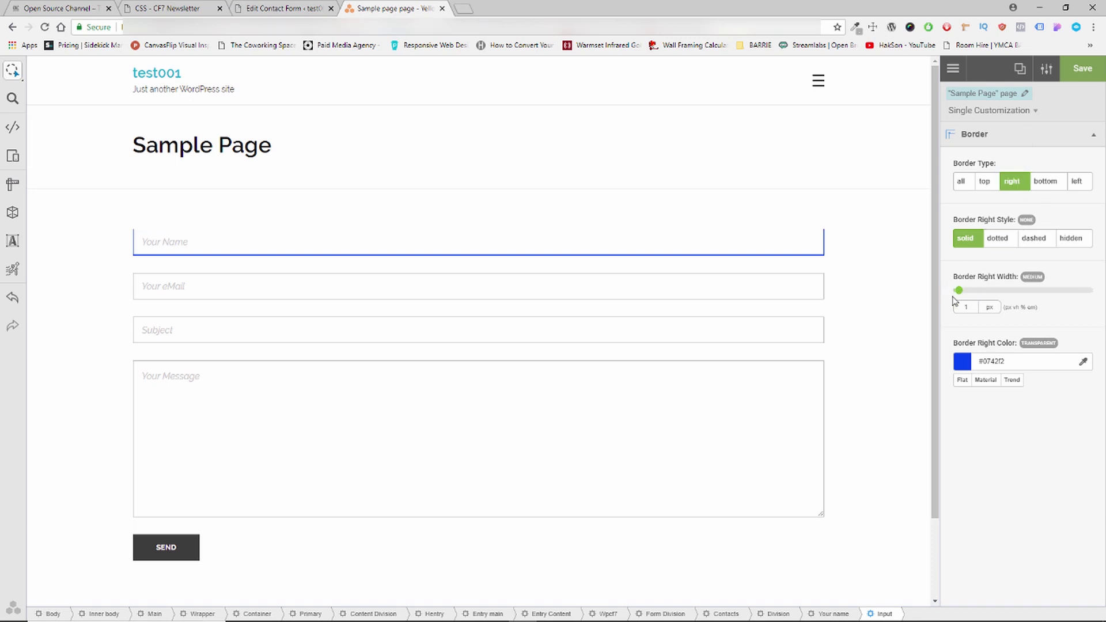
pyautogui.moveTo(957, 290); pyautogui.dragTo(949, 291)
pyautogui.click(1074, 183)
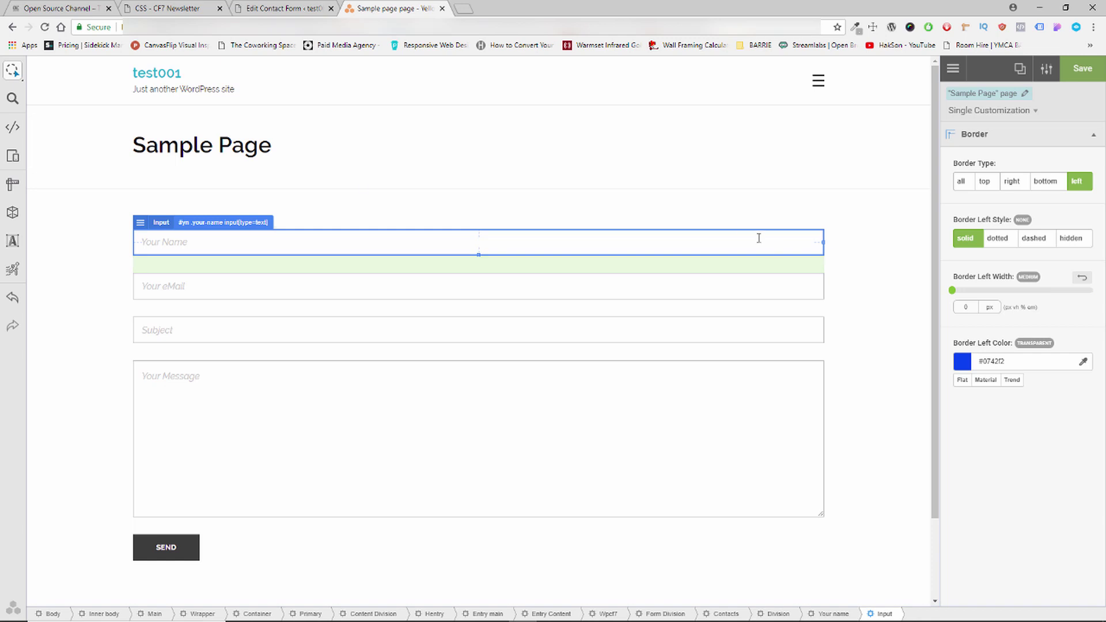
# Copy the generated Your Name border rule from YellowPencil's CSS Editor.
pyautogui.click(6, 128)
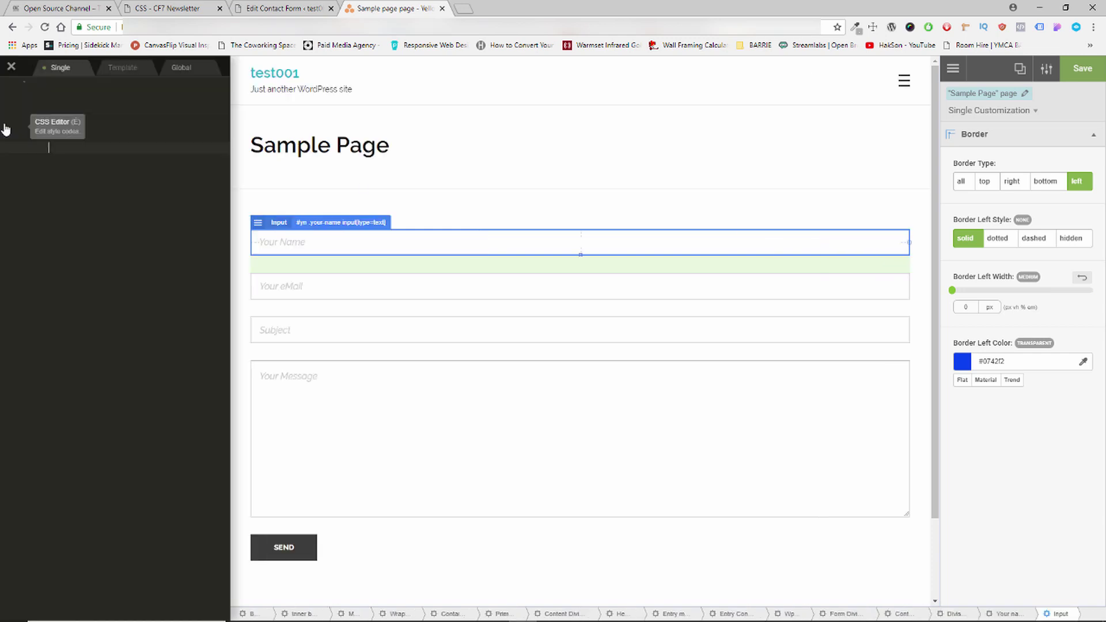
pyautogui.moveTo(48, 169); pyautogui.dragTo(28, 97)
pyautogui.rightClick(66, 102)
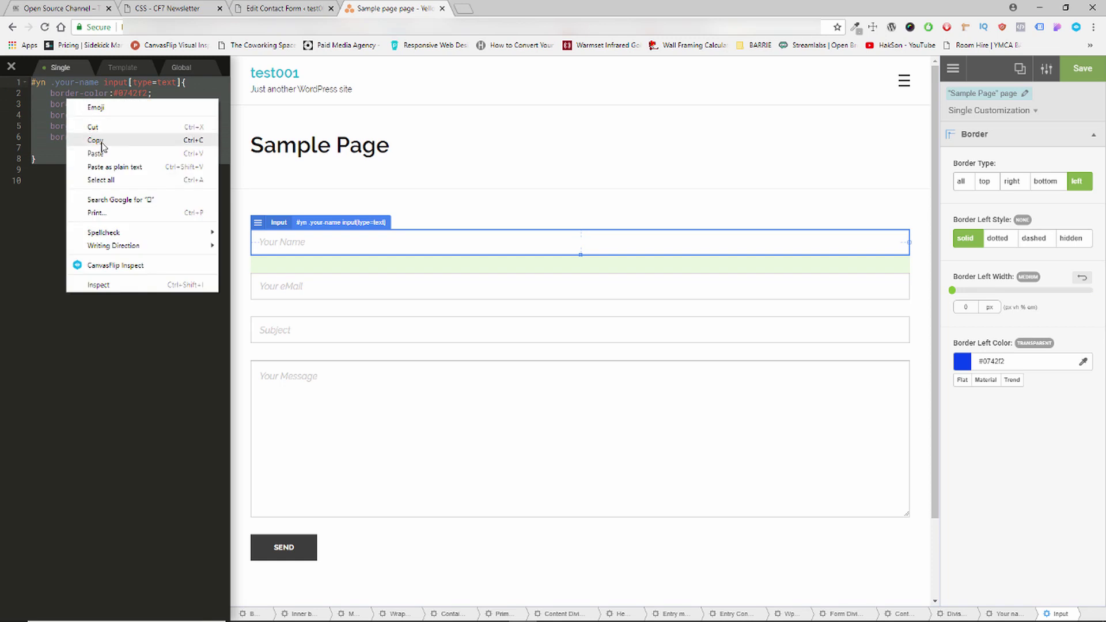
pyautogui.click(101, 144)
pyautogui.click(161, 8)
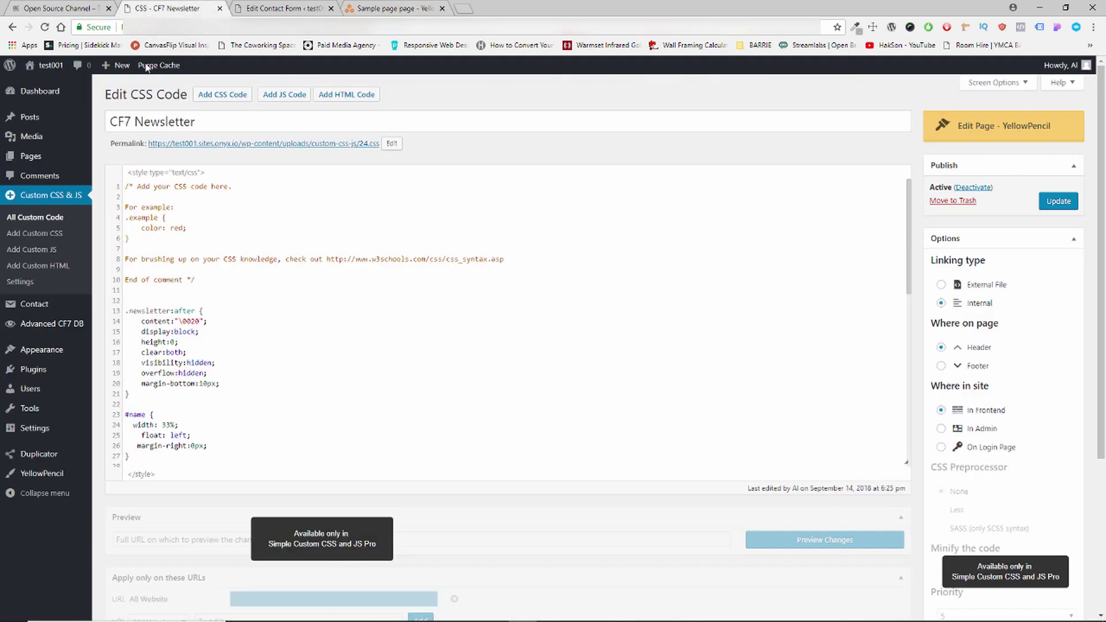
# Paste the Your Name border rule into Contact form 1's custom CSS and update it.
pyautogui.click(47, 221)
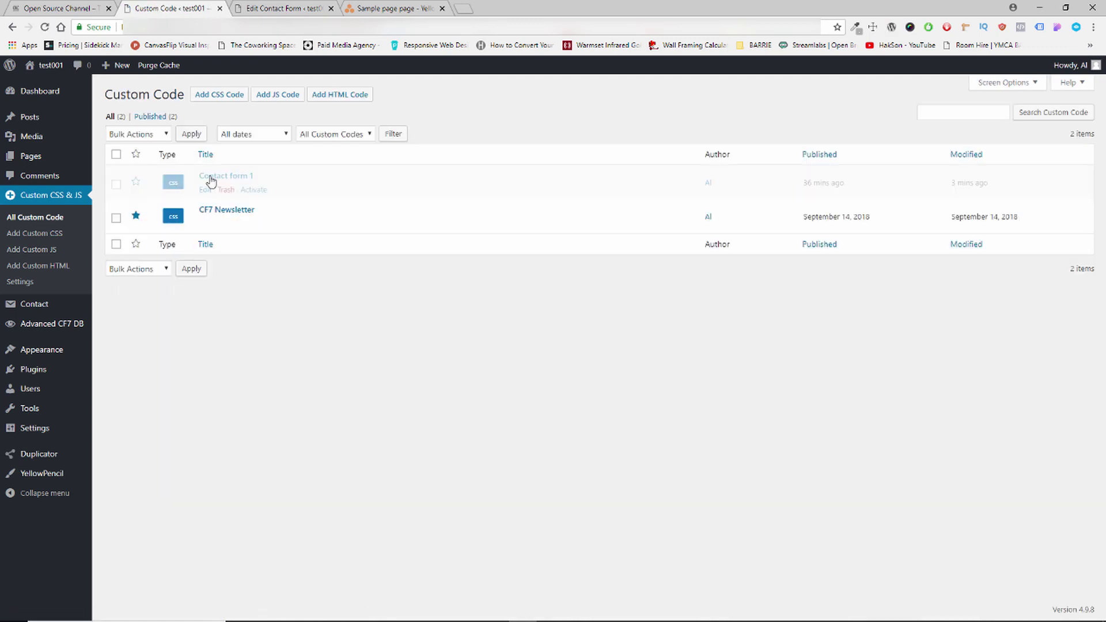
pyautogui.click(204, 189)
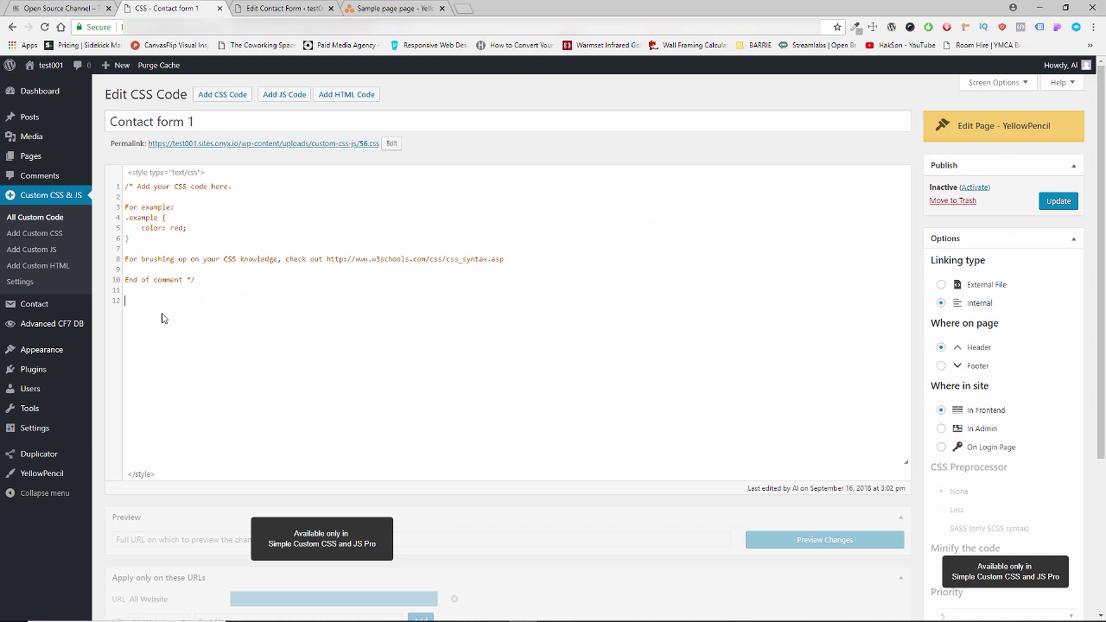
pyautogui.hotkey('ctrl', 'v')
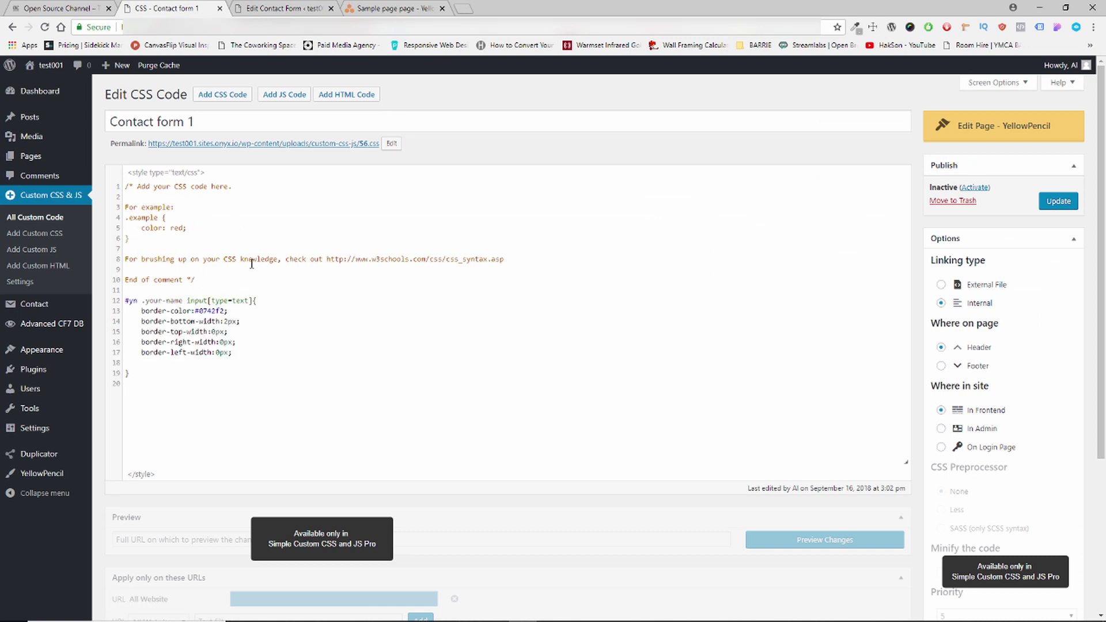
pyautogui.click(1059, 201)
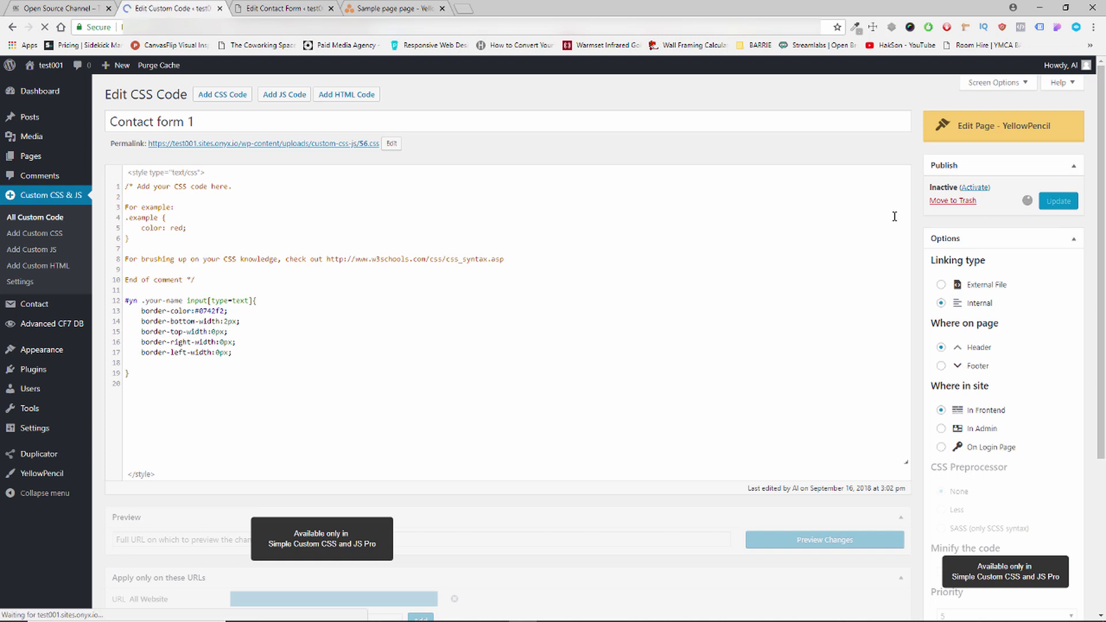
pyautogui.click(347, 9)
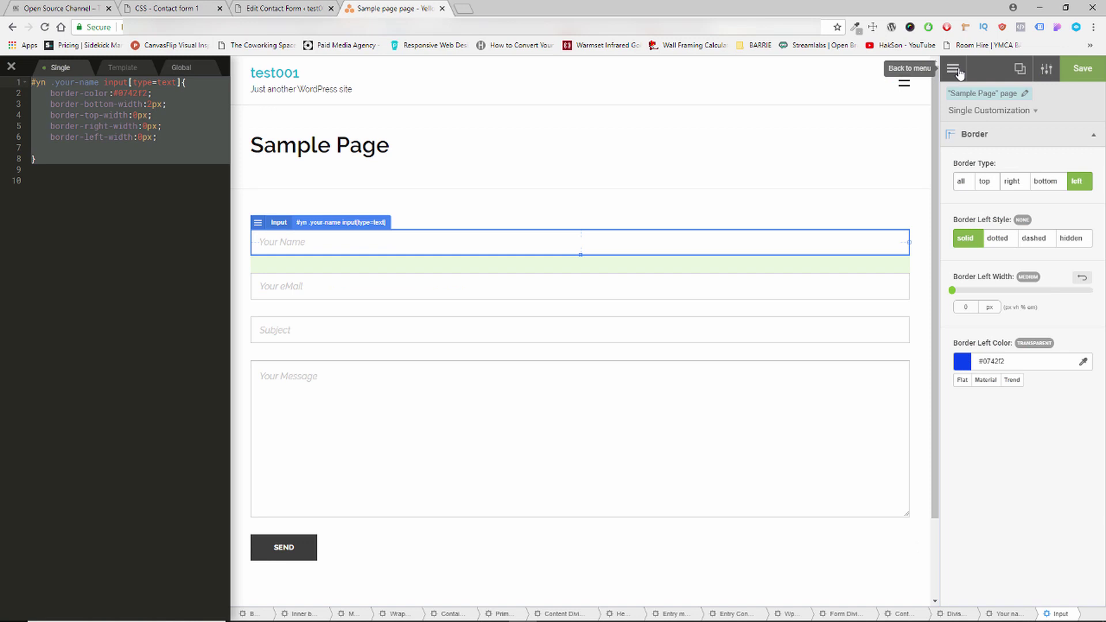
# Leave YellowPencil without saving and reload the Sample Page.
pyautogui.click(11, 69)
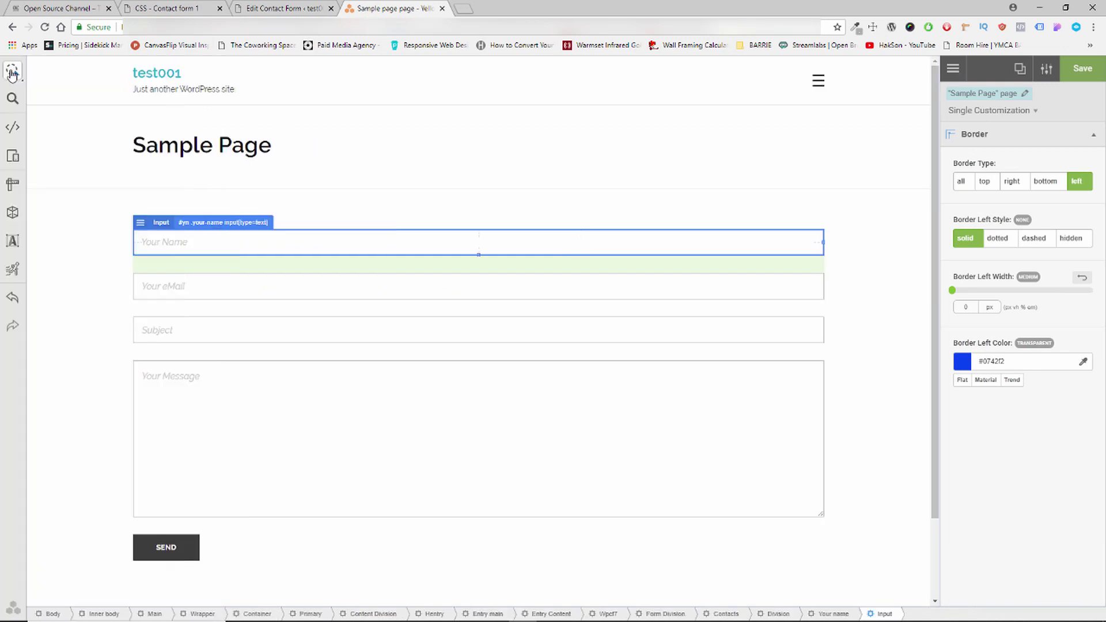
pyautogui.click(953, 69)
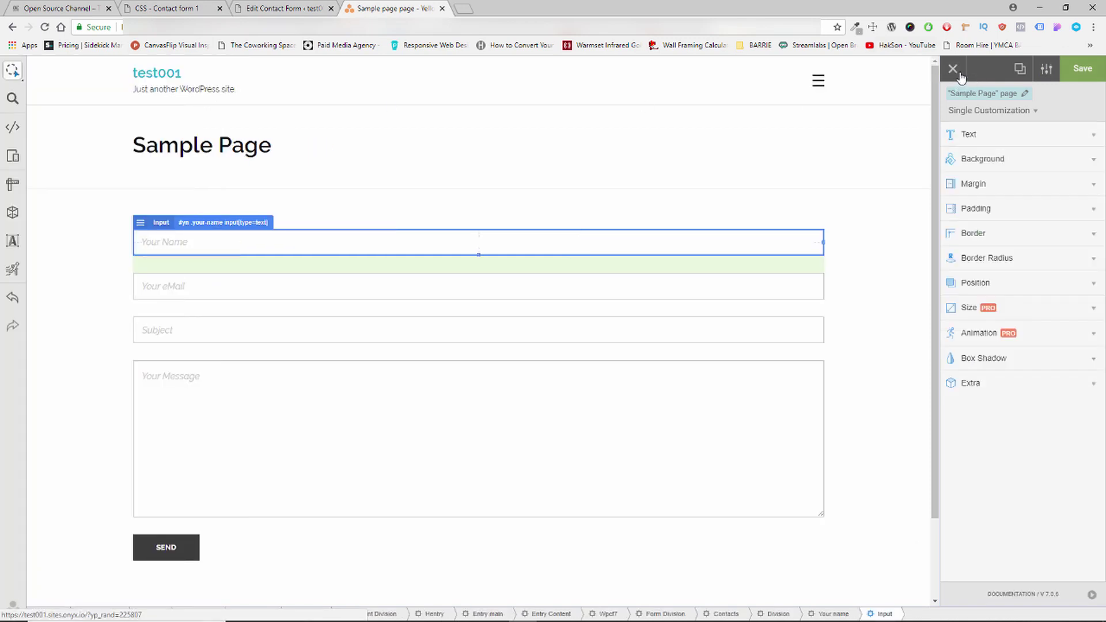
pyautogui.click(953, 71)
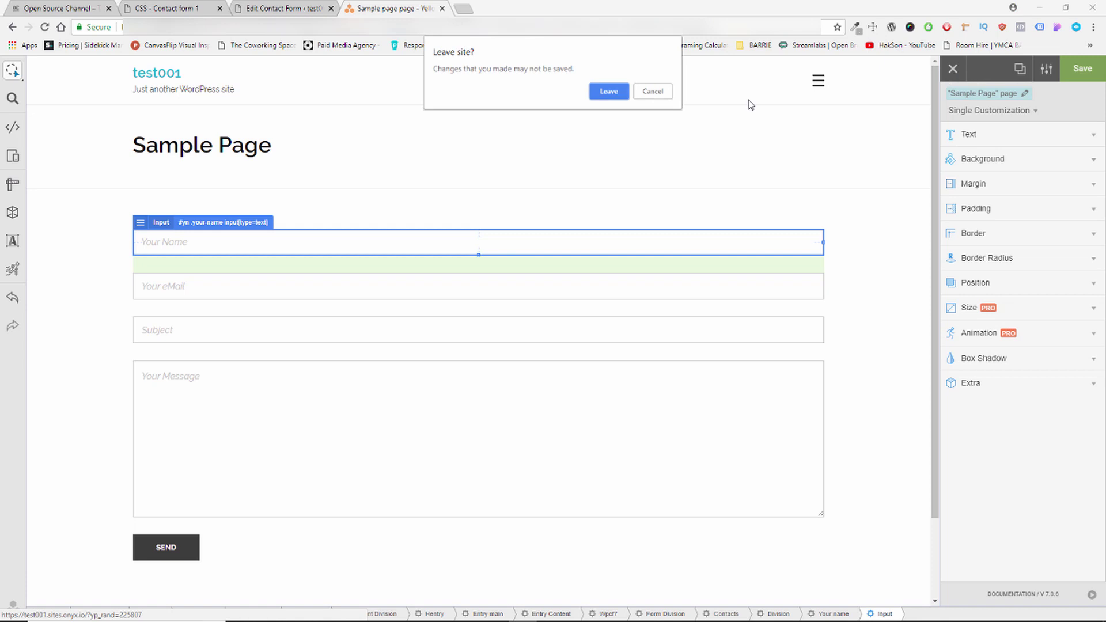
pyautogui.click(599, 95)
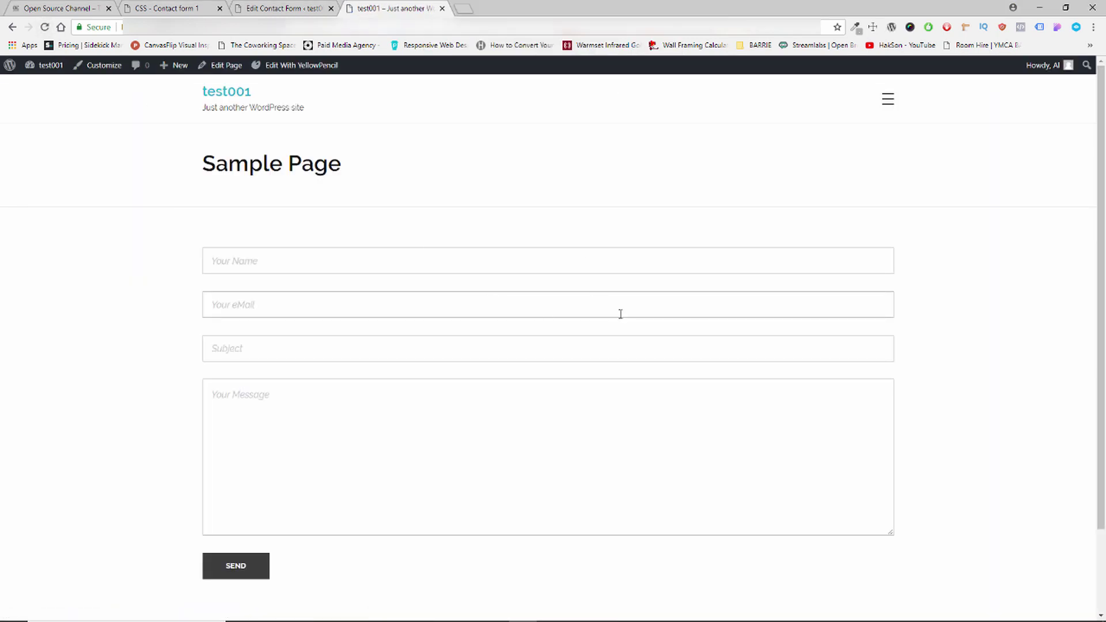
pyautogui.click(44, 28)
# Activate Contact form 1 in All Custom Code and reload to see the blue bottom border.
pyautogui.click(277, 8)
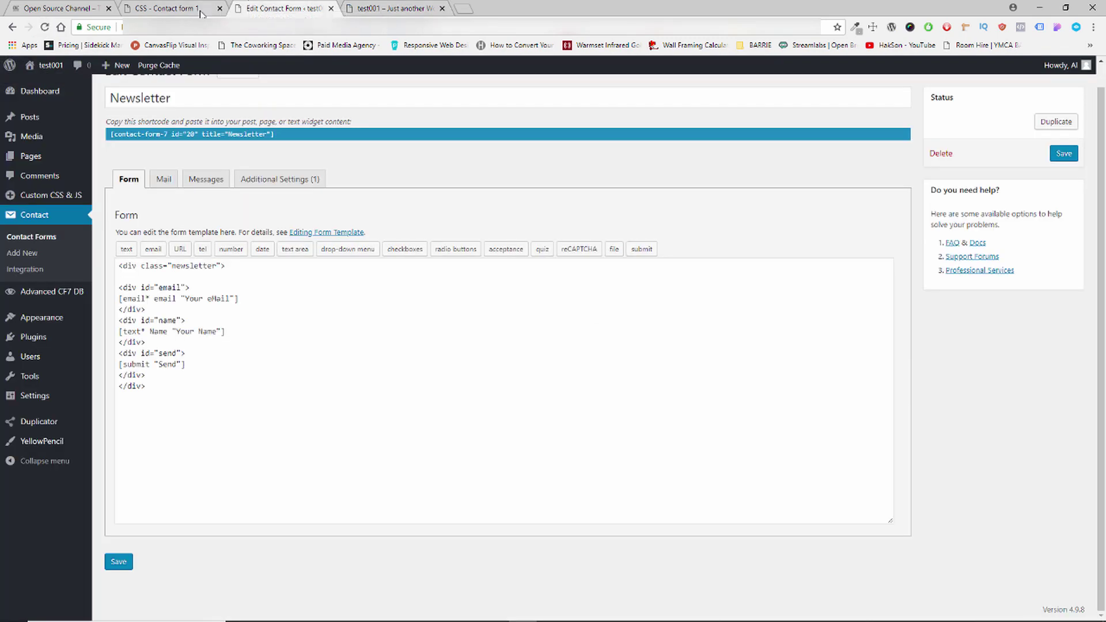
pyautogui.click(167, 9)
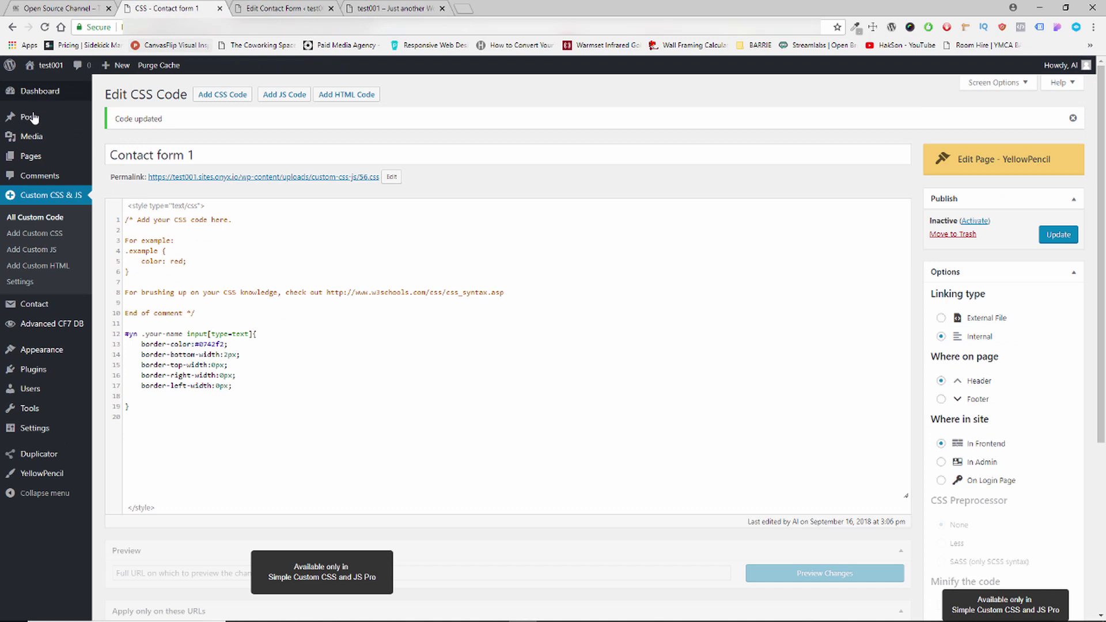
pyautogui.click(38, 216)
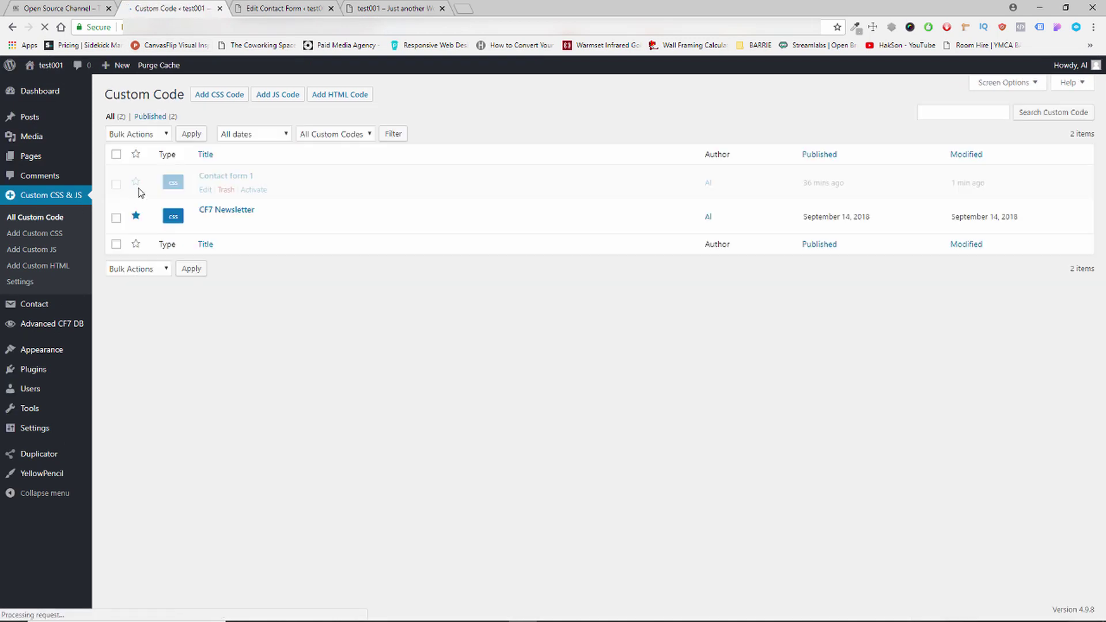
pyautogui.click(135, 182)
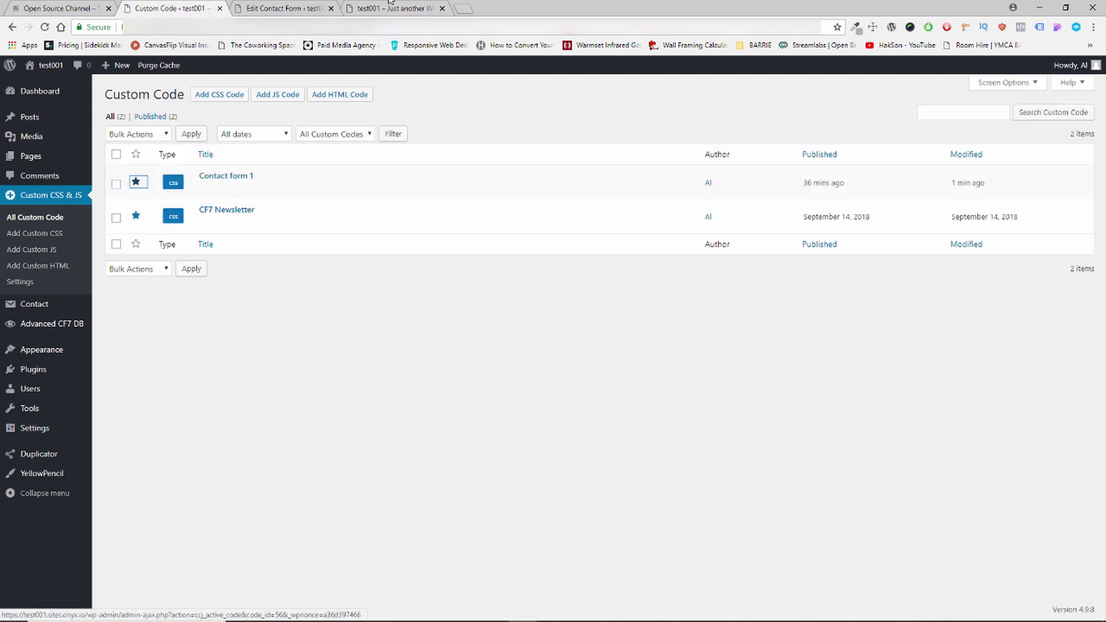
pyautogui.click(407, 8)
pyautogui.click(44, 27)
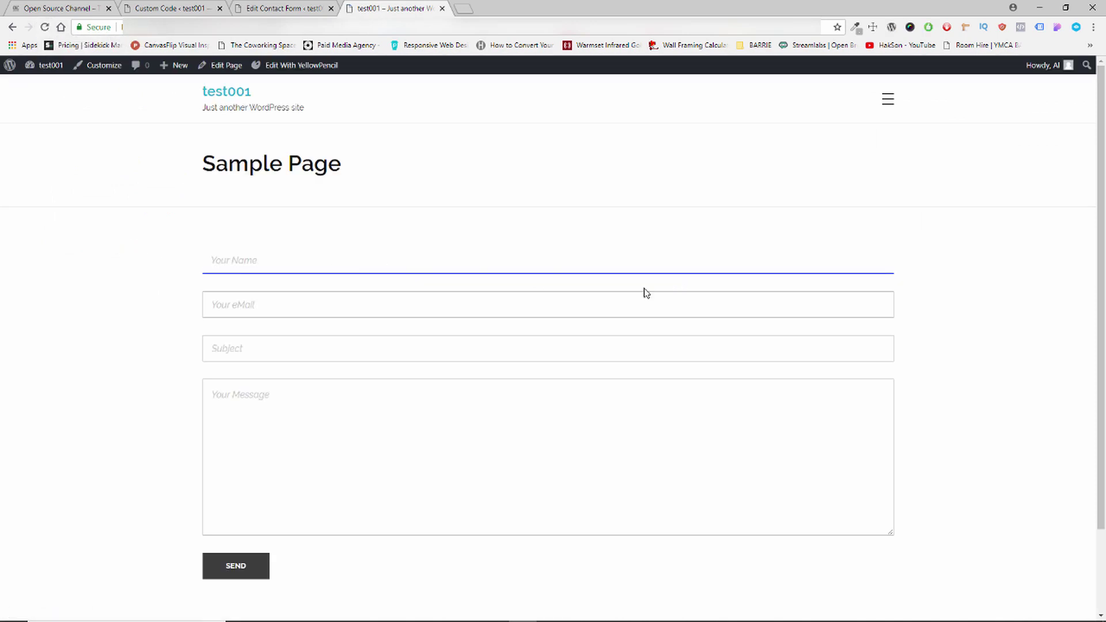
pyautogui.scroll(-2, 612, 323)
pyautogui.scroll(1, 520, 373)
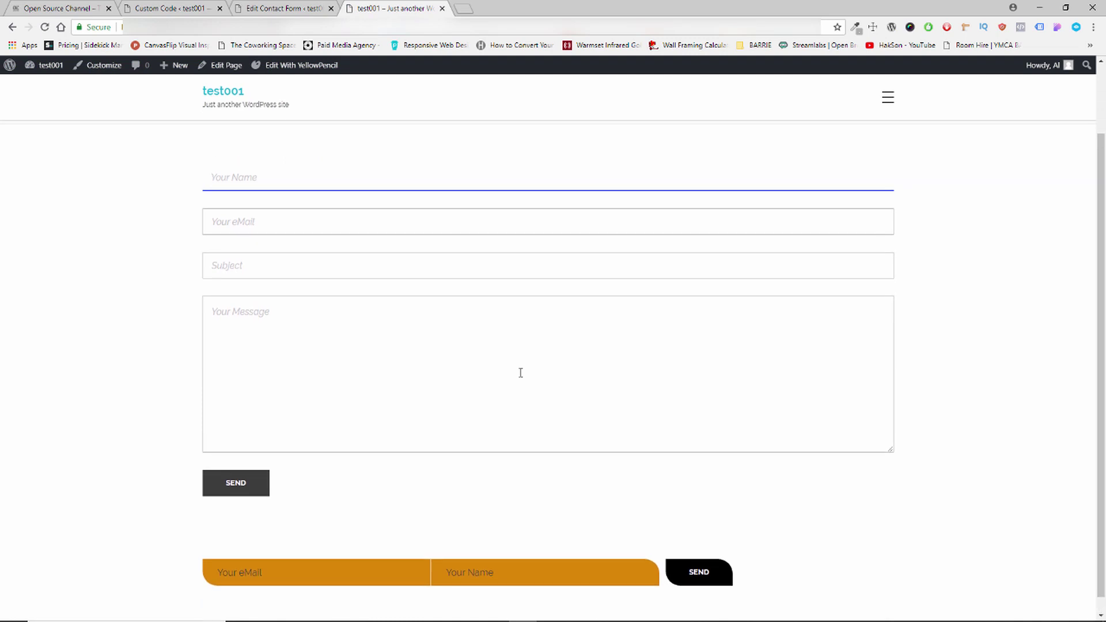
pyautogui.scroll(-1, 476, 415)
pyautogui.scroll(1, 393, 410)
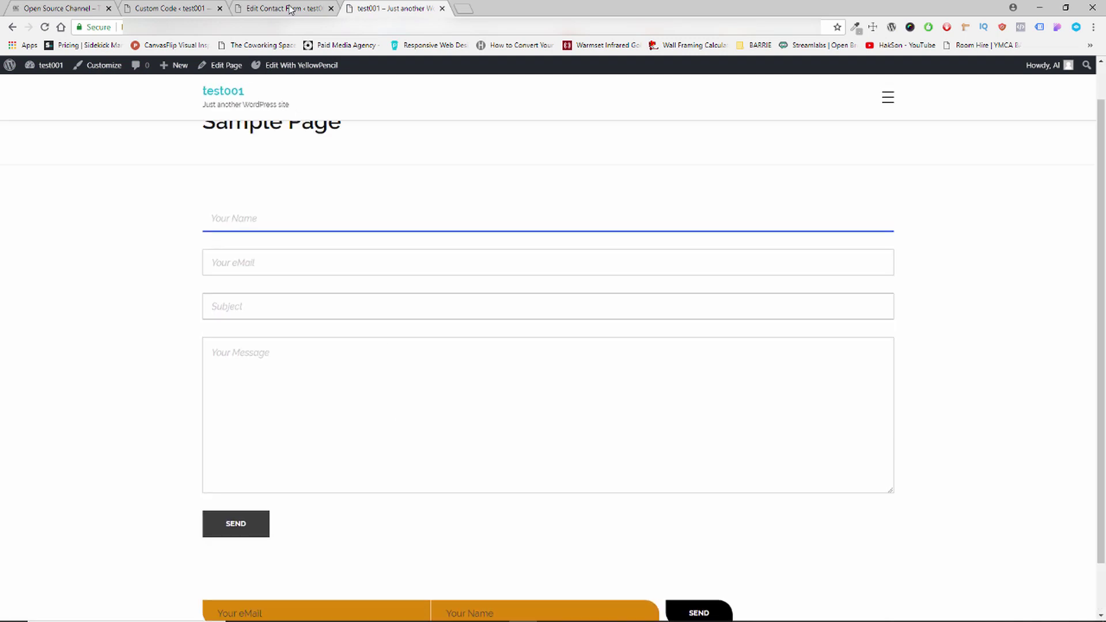
# Return to the Sample Page and reopen it with Edit With YellowPencil.
pyautogui.click(285, 8)
pyautogui.click(192, 11)
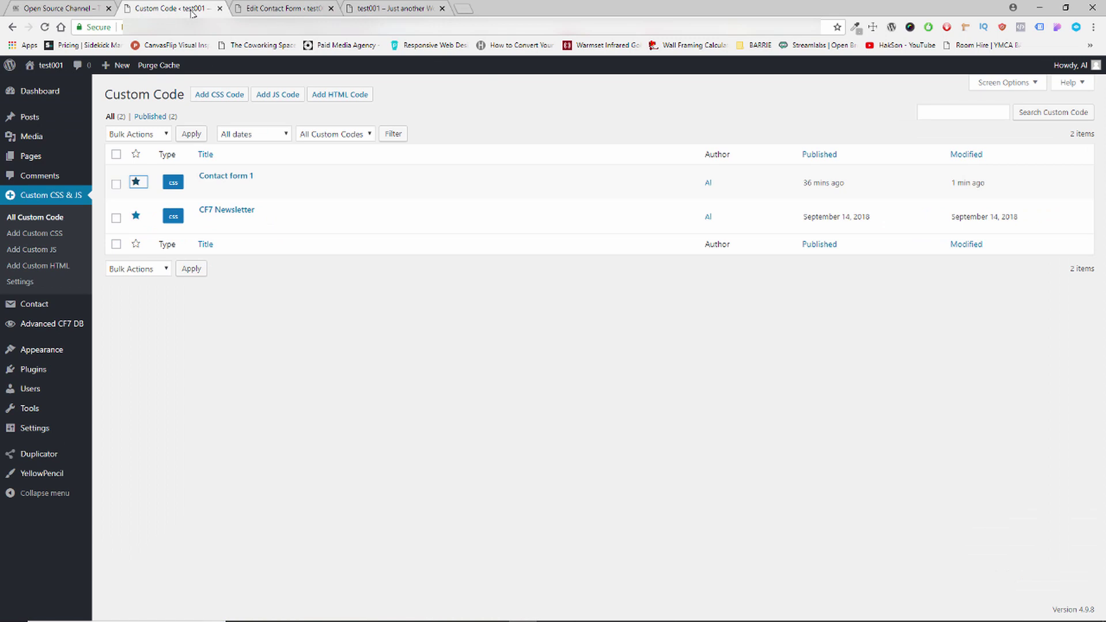
pyautogui.click(279, 8)
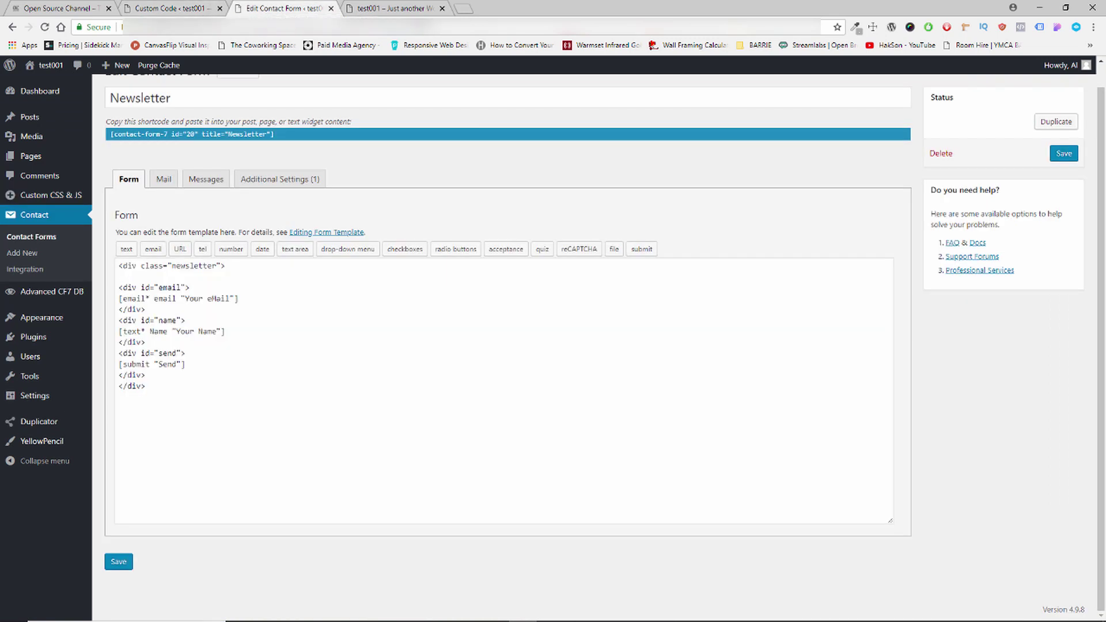
pyautogui.click(423, 11)
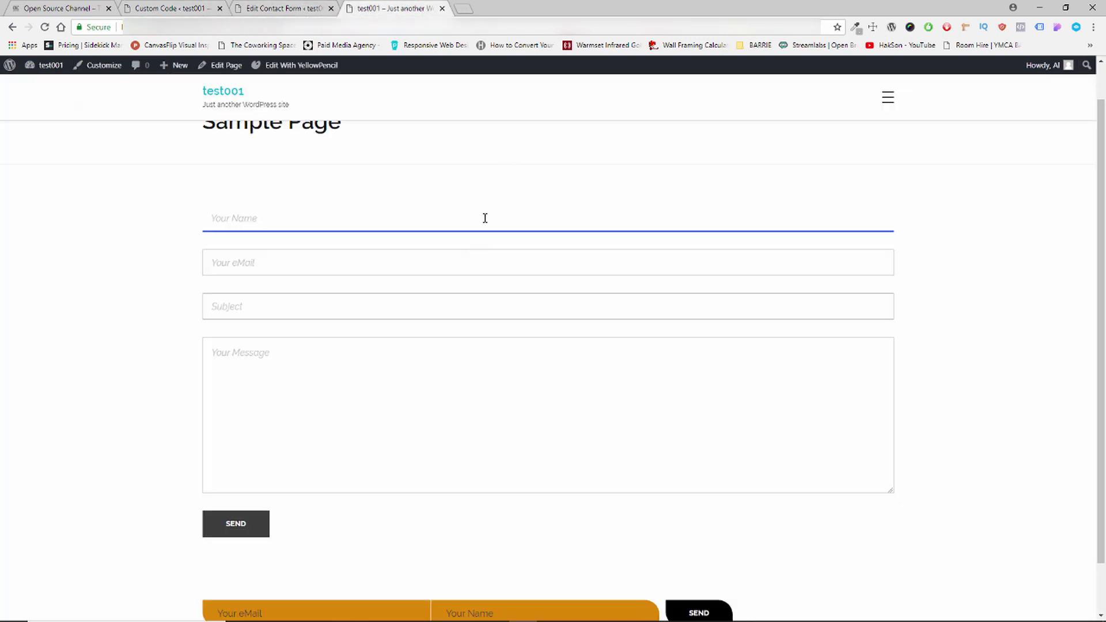
pyautogui.click(317, 68)
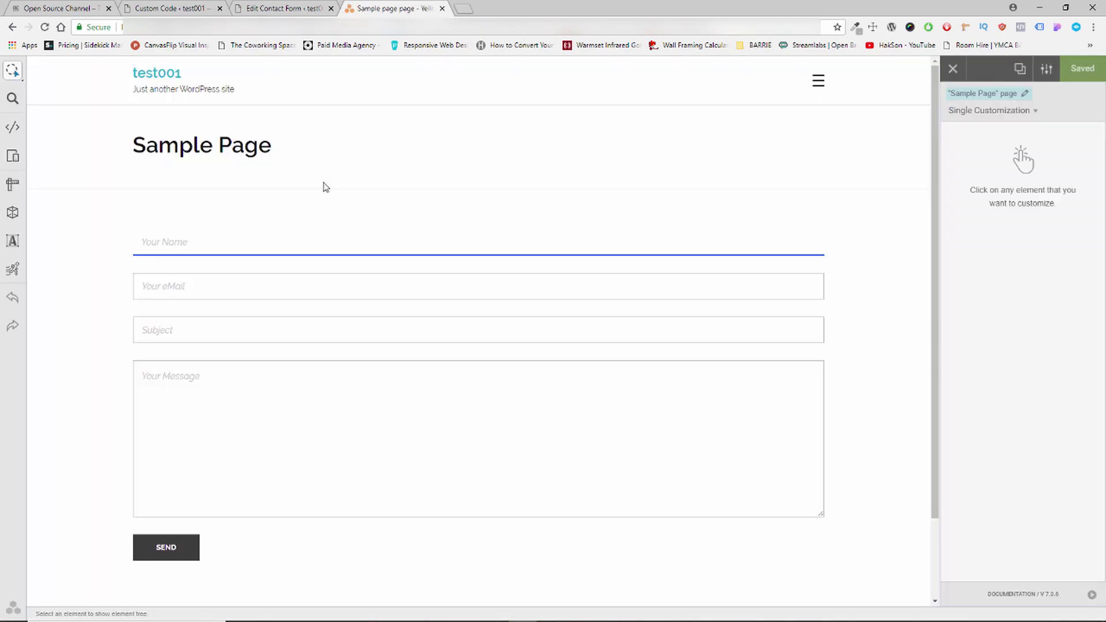
# Set the Your Name field's Background Color to blue #2548f8 with the picker.
pyautogui.click(243, 246)
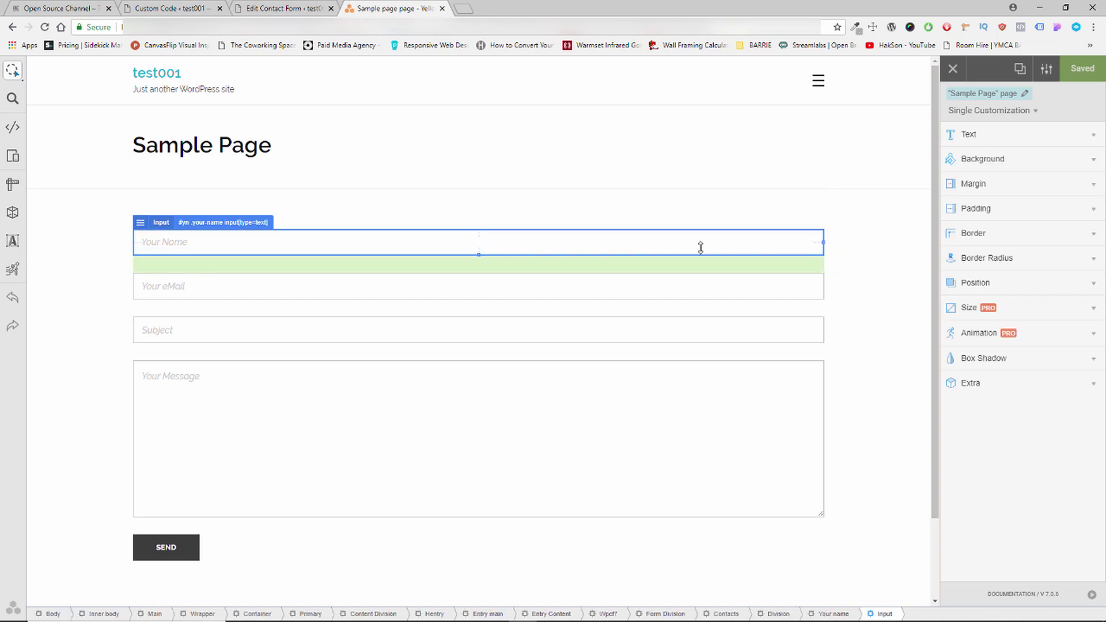
pyautogui.click(995, 164)
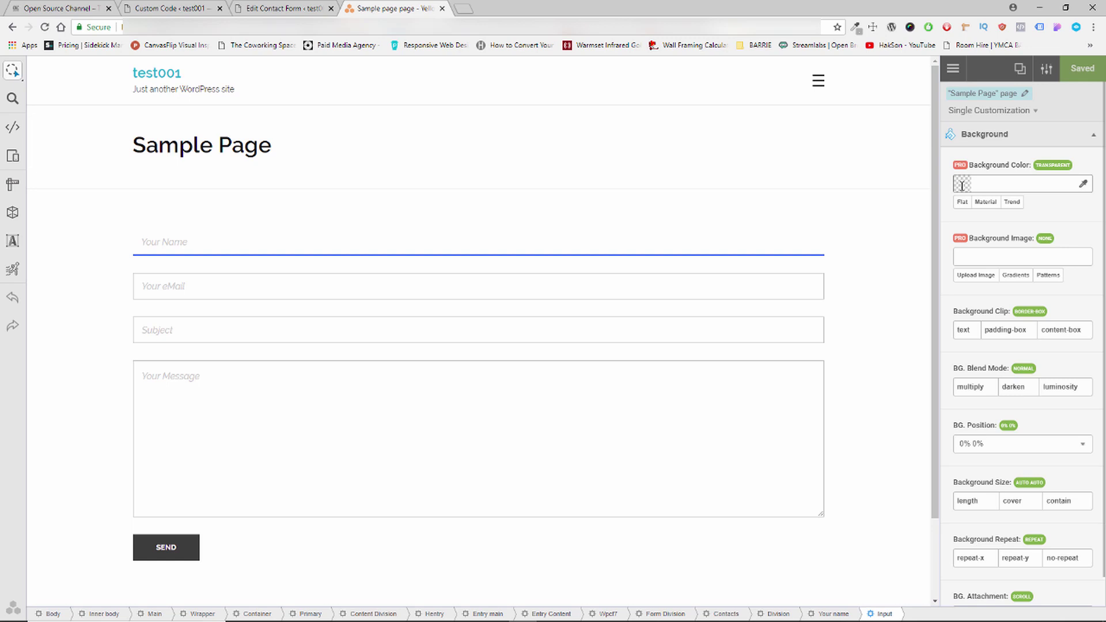
pyautogui.scroll(-1, 979, 299)
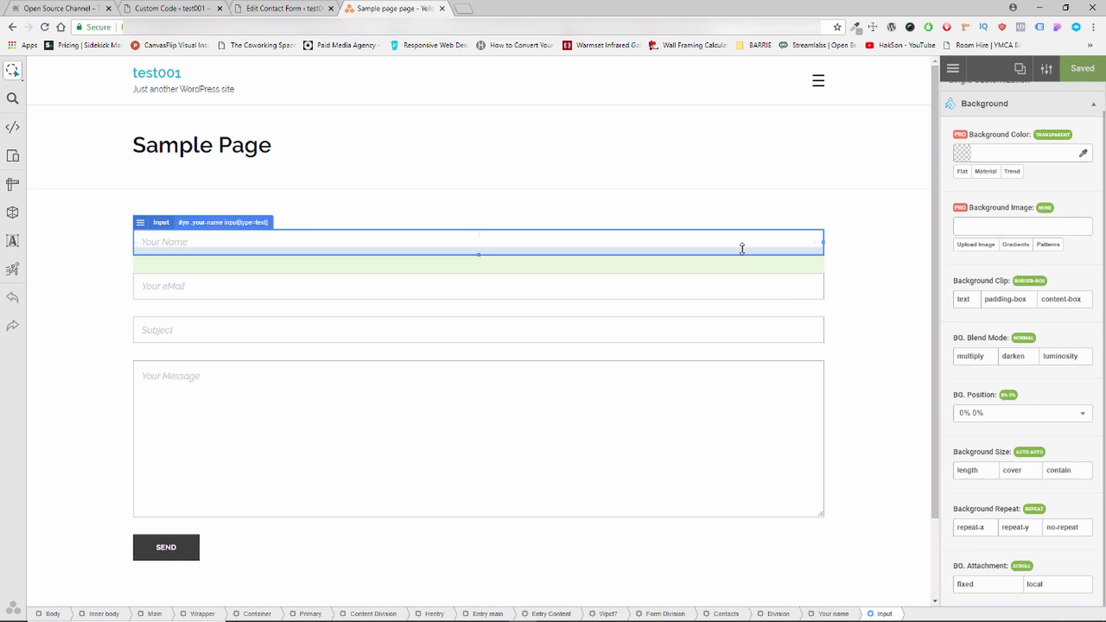
pyautogui.click(966, 155)
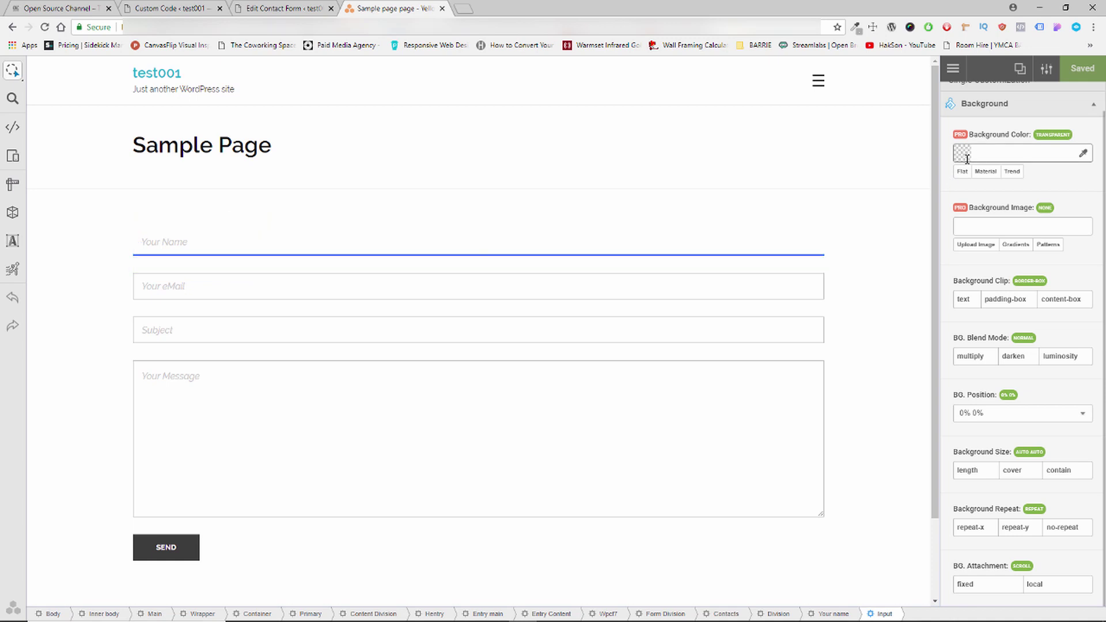
pyautogui.moveTo(999, 214)
pyautogui.mouseDown()
pyautogui.moveTo(1038, 187)
pyautogui.moveTo(1012, 215)
pyautogui.mouseUp()
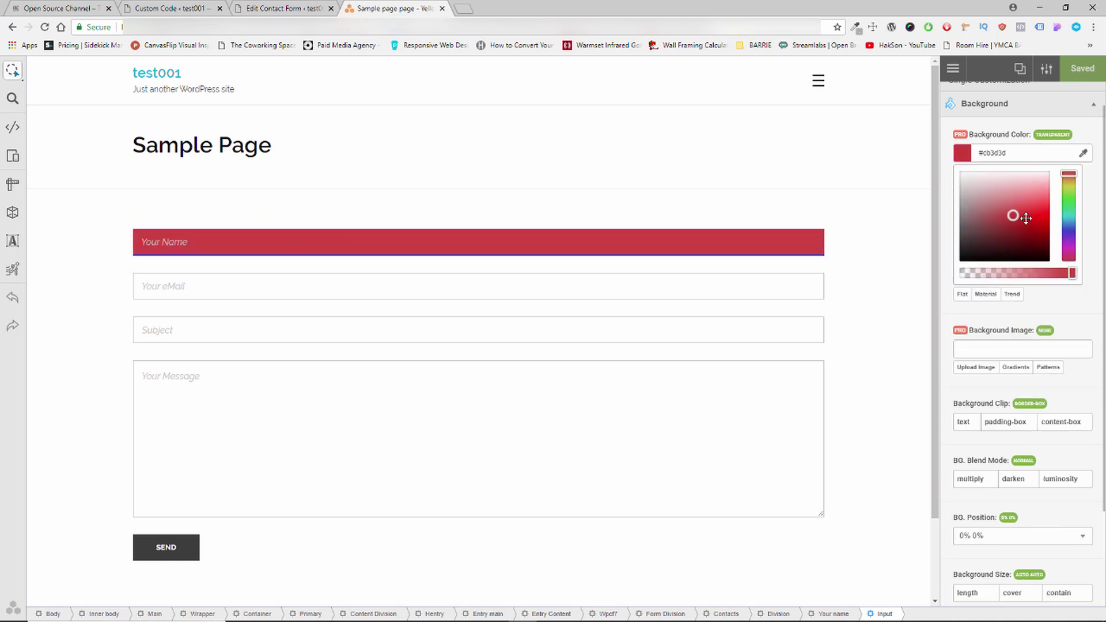
pyautogui.click(1067, 227)
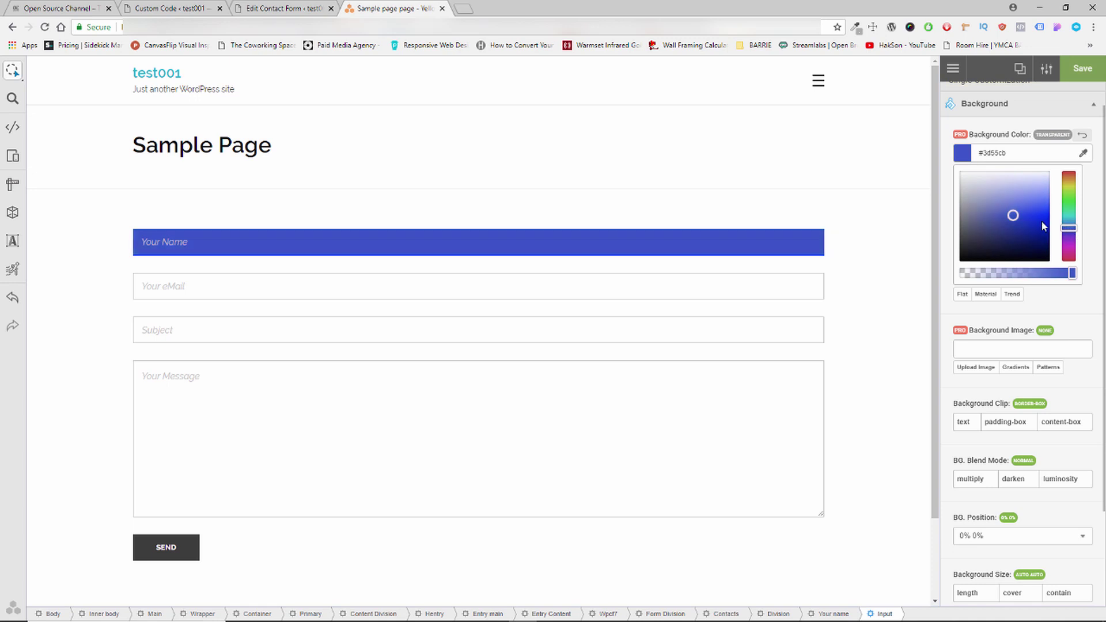
pyautogui.moveTo(1019, 217)
pyautogui.mouseDown()
pyautogui.moveTo(1055, 227)
pyautogui.moveTo(1046, 242)
pyautogui.moveTo(1062, 211)
pyautogui.mouseUp()
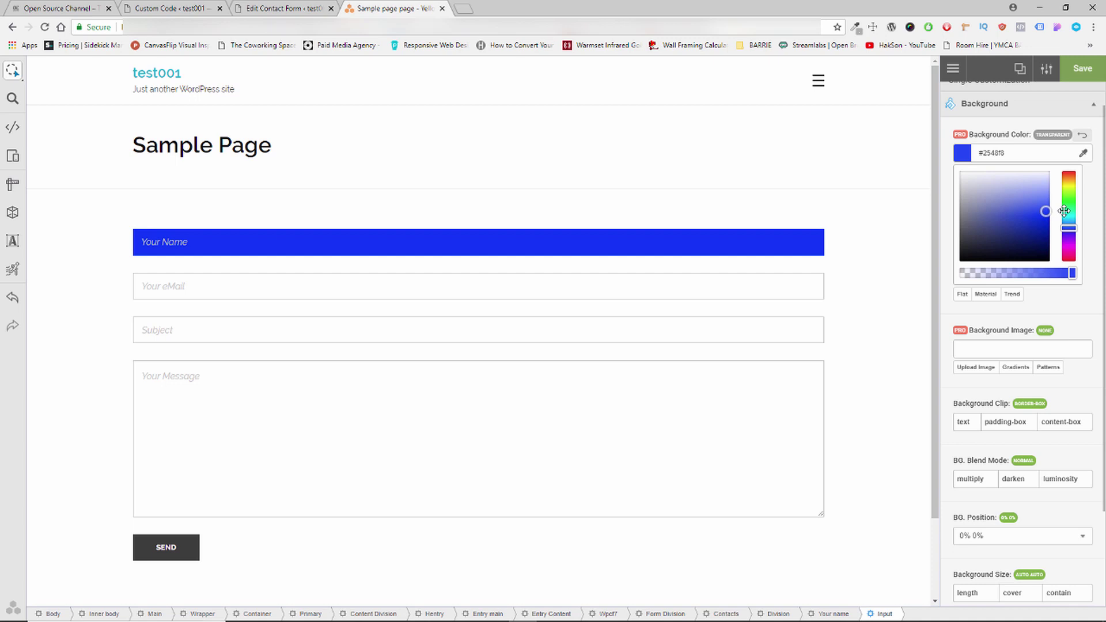
pyautogui.click(1092, 199)
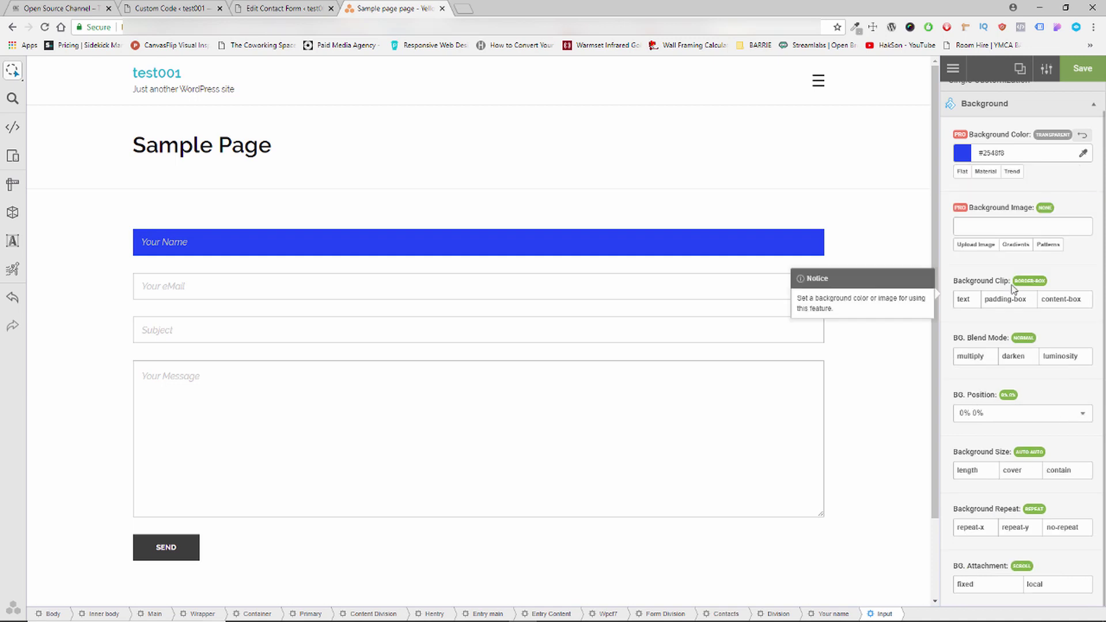
pyautogui.click(1002, 115)
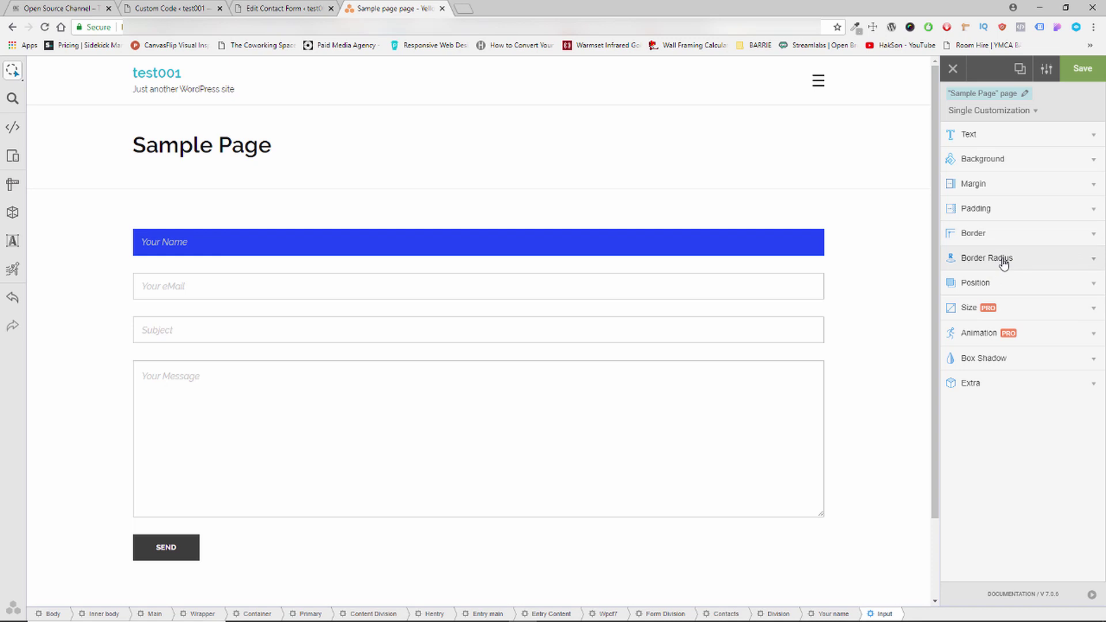
# Set Border Radius to 48px top left, 6px top right, 50px bottom right, 6px bottom left.
pyautogui.click(1004, 263)
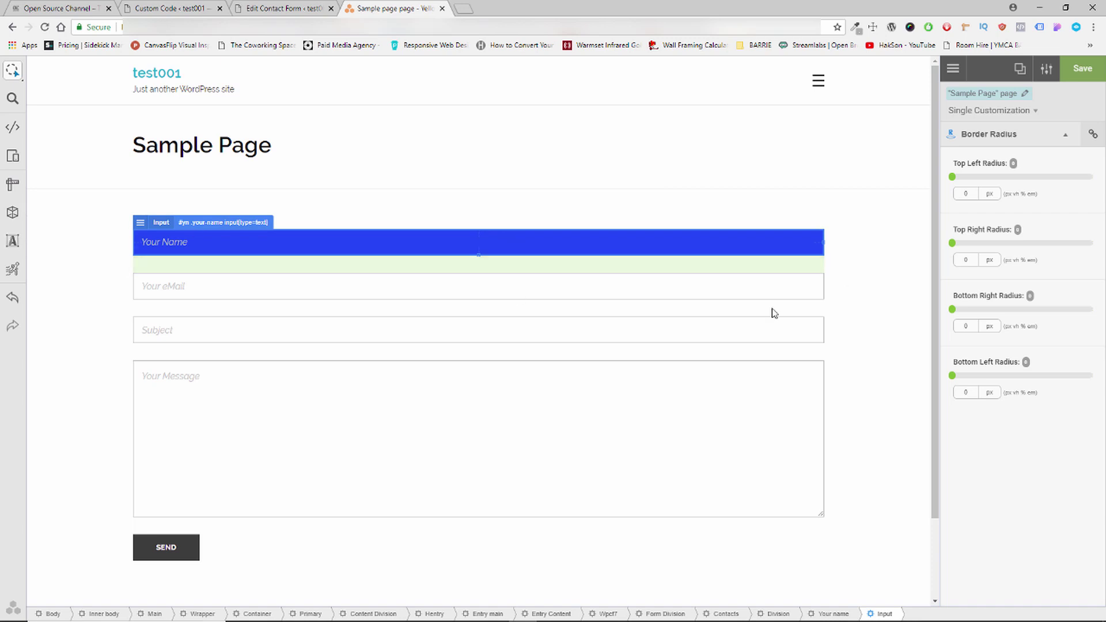
pyautogui.moveTo(952, 177); pyautogui.dragTo(1085, 184)
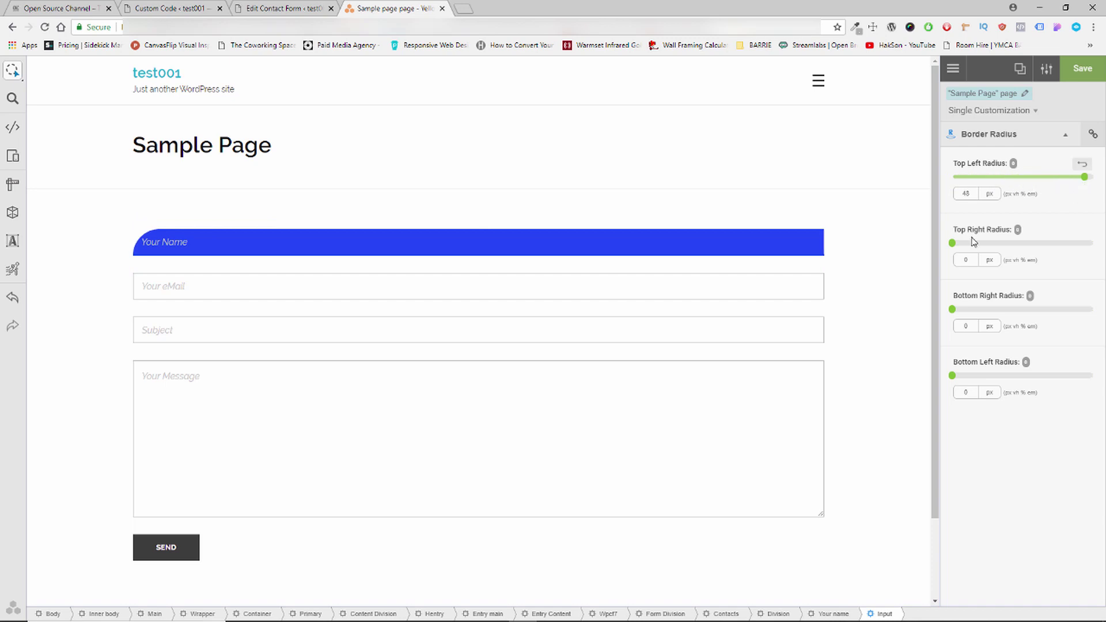
pyautogui.moveTo(956, 246); pyautogui.dragTo(1043, 246)
pyautogui.moveTo(956, 247); pyautogui.dragTo(953, 253)
pyautogui.moveTo(951, 309); pyautogui.dragTo(1103, 315)
pyautogui.moveTo(955, 377); pyautogui.dragTo(961, 387)
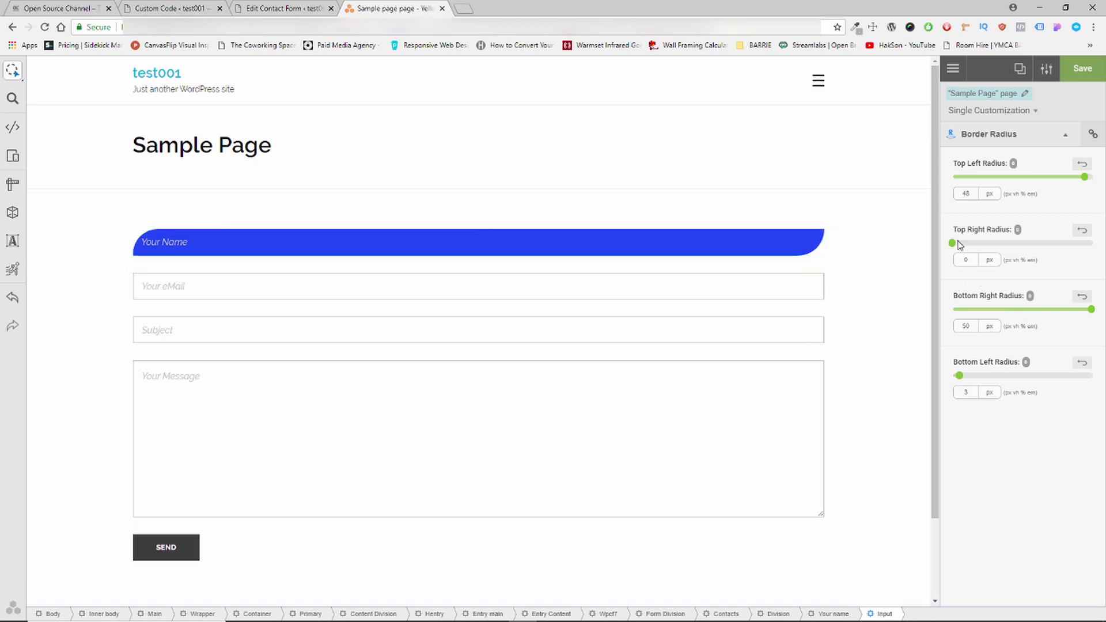
pyautogui.moveTo(956, 246); pyautogui.dragTo(969, 246)
pyautogui.click(969, 392)
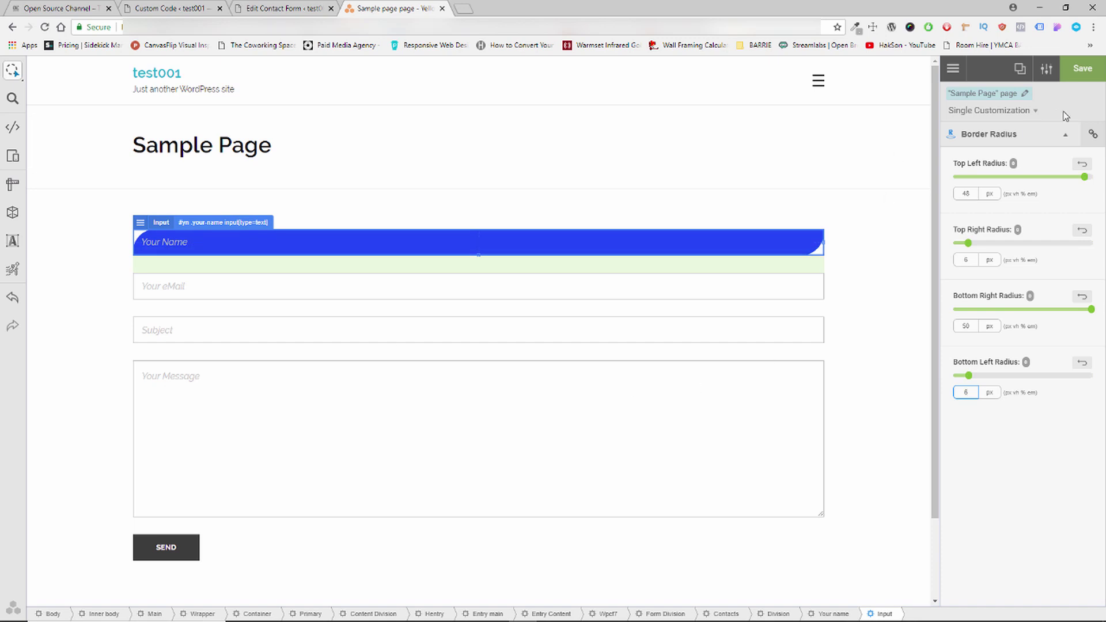
pyautogui.click(1041, 138)
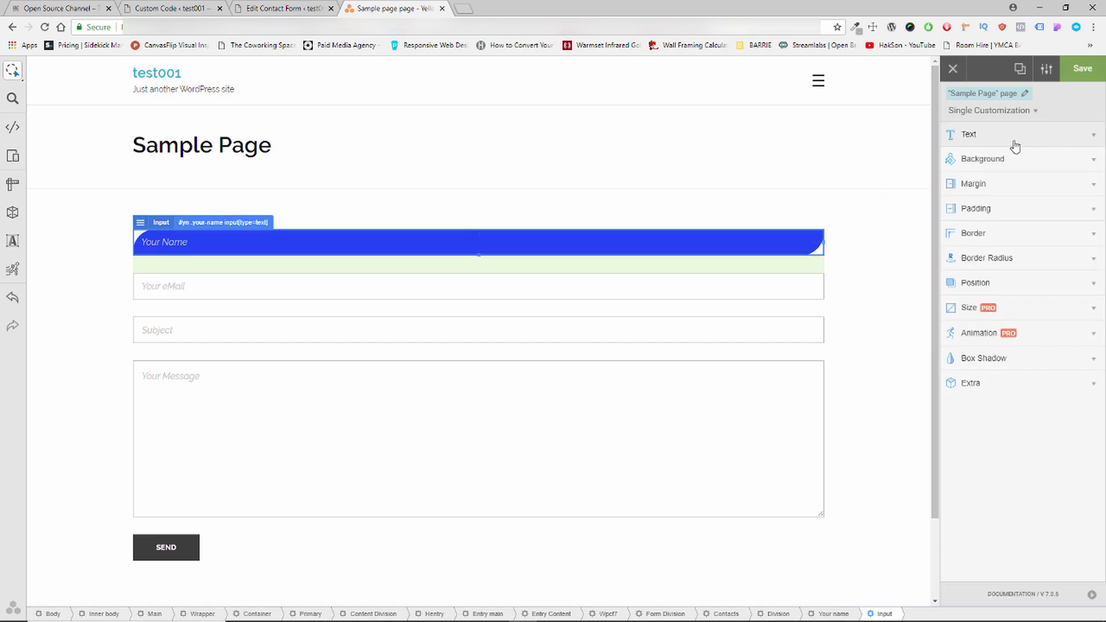
# Give the Your Name field a 1.7 line height and 14px text indent, then show its generated CSS.
pyautogui.click(1015, 141)
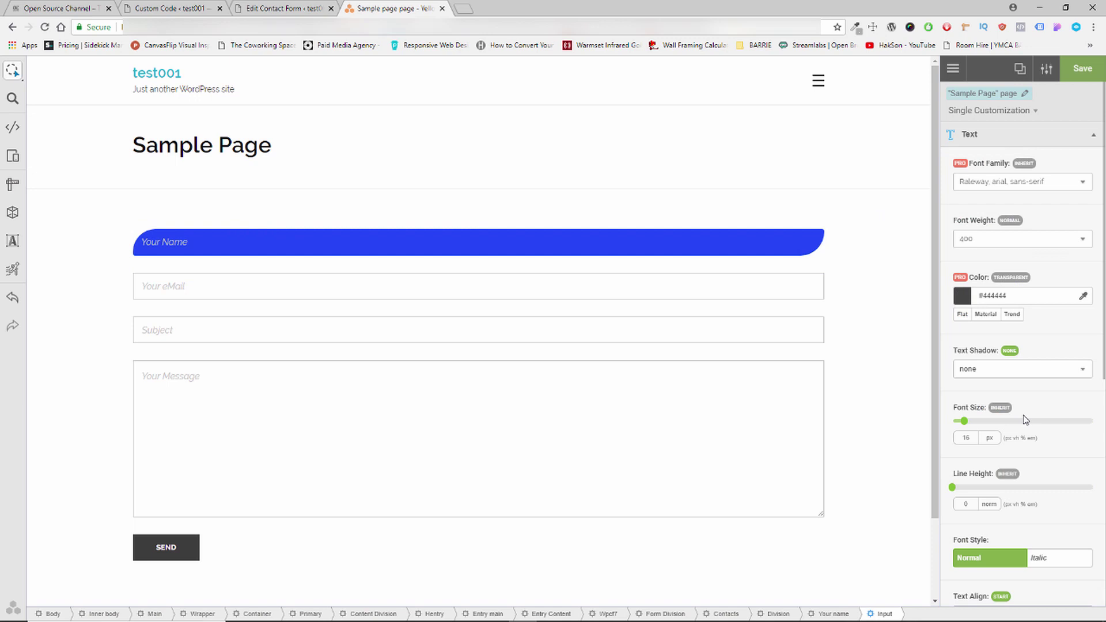
pyautogui.scroll(-1, 1026, 421)
pyautogui.moveTo(953, 430); pyautogui.dragTo(955, 435)
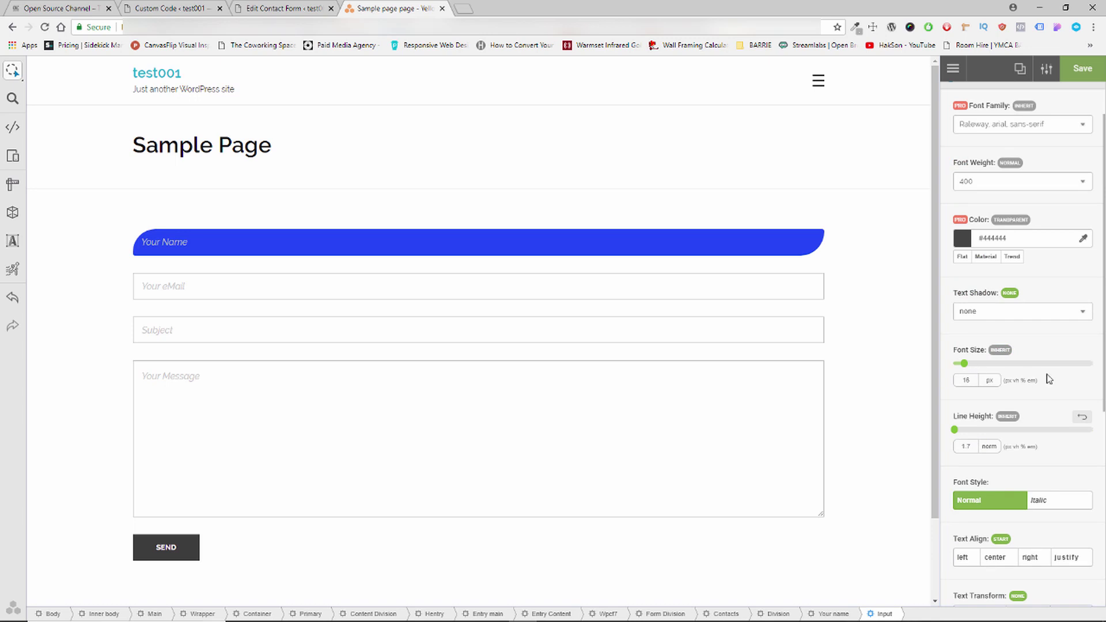
pyautogui.scroll(-2, 1050, 384)
pyautogui.scroll(-1, 1049, 385)
pyautogui.scroll(-2, 1049, 384)
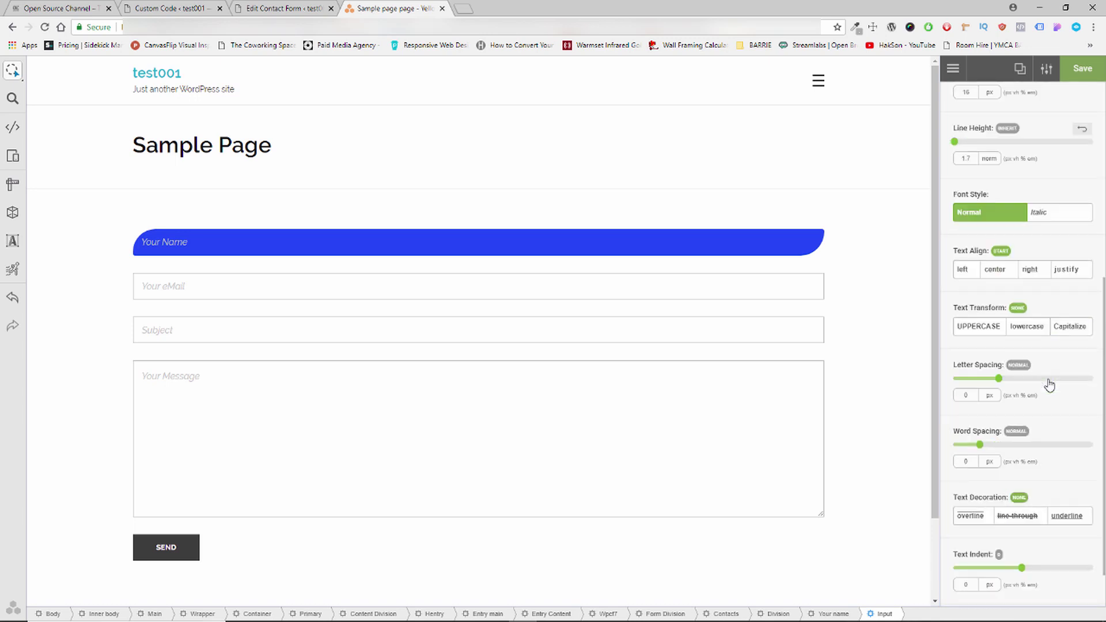
pyautogui.moveTo(1023, 569); pyautogui.dragTo(1041, 570)
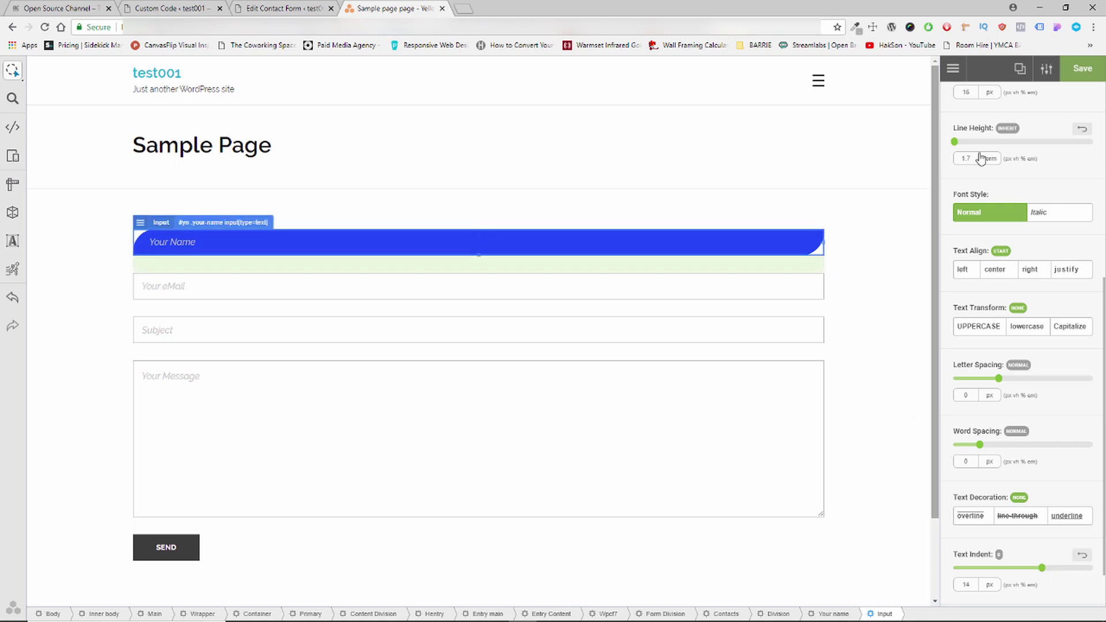
pyautogui.click(5, 128)
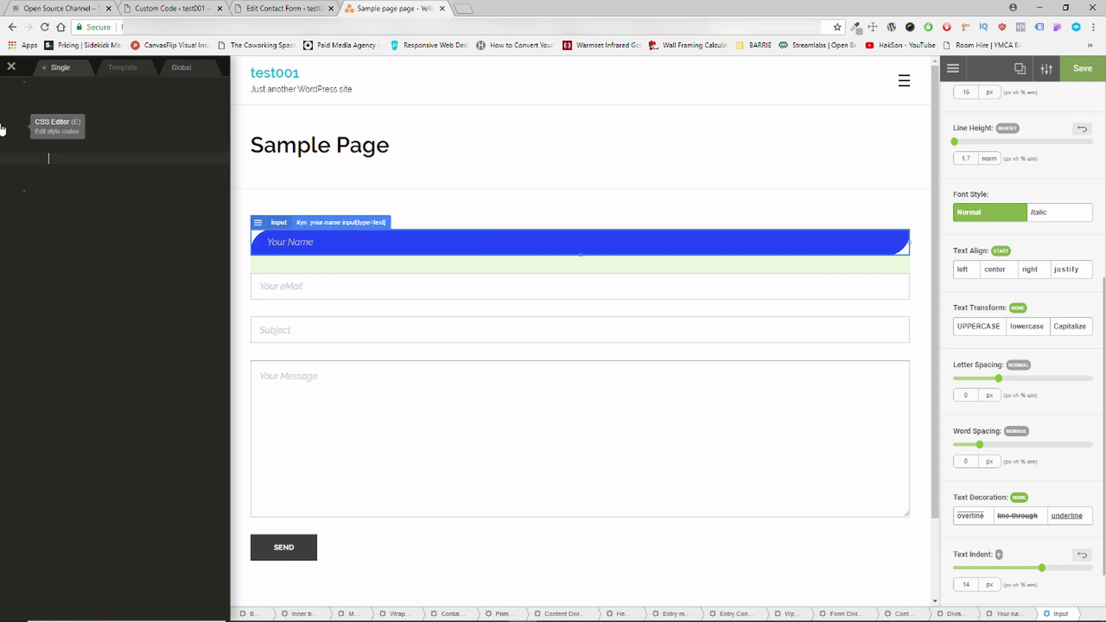
# Copy all the generated YellowPencil CSS and close the visual editor.
pyautogui.moveTo(45, 251); pyautogui.dragTo(31, 81)
pyautogui.rightClick(123, 137)
pyautogui.click(164, 180)
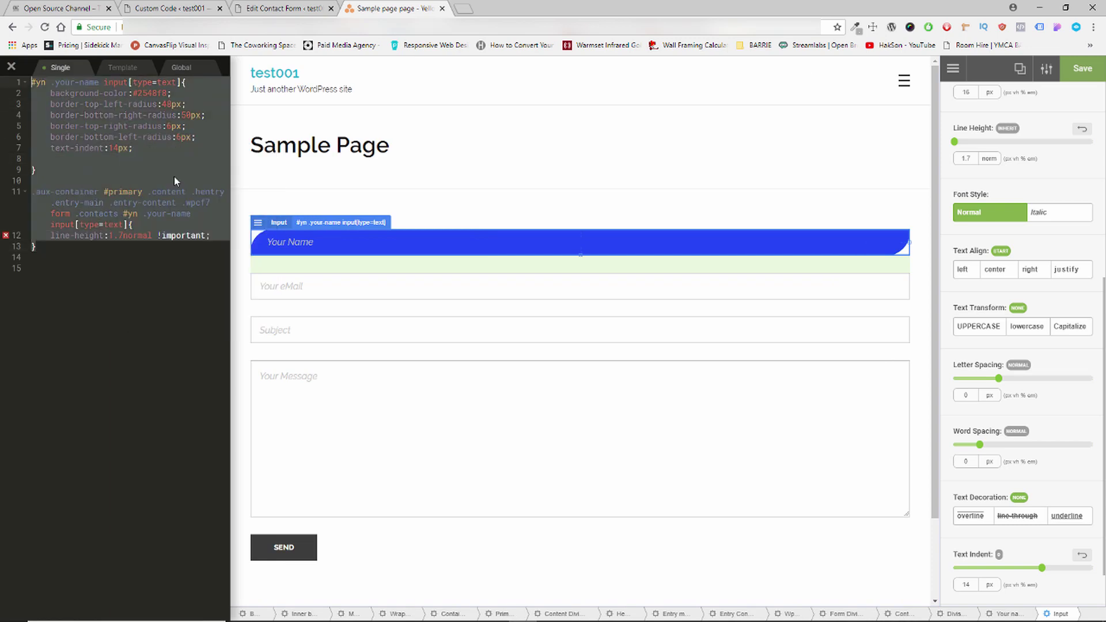
pyautogui.click(442, 9)
pyautogui.click(608, 91)
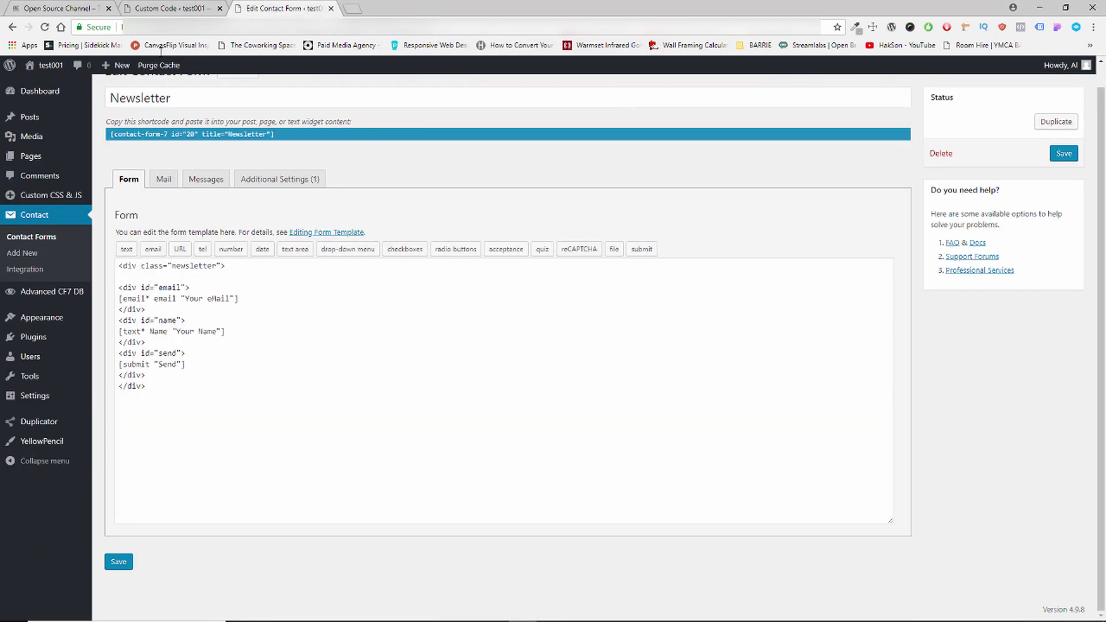
# Replace the old name-field rules in Contact form 1's custom CSS with the copied CSS and update.
pyautogui.click(168, 6)
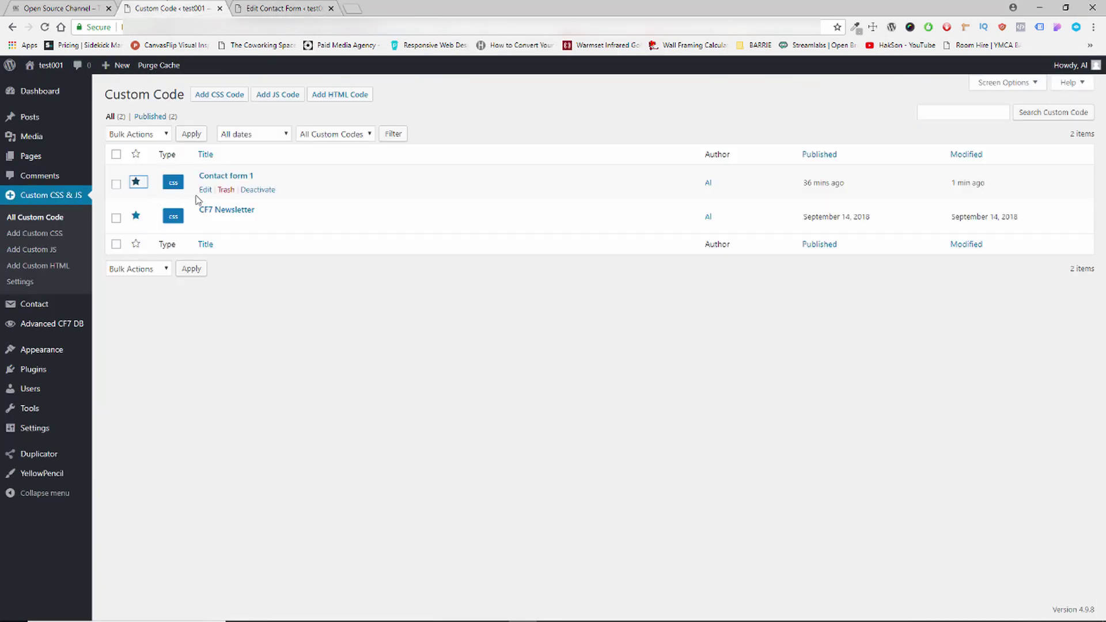
pyautogui.click(205, 191)
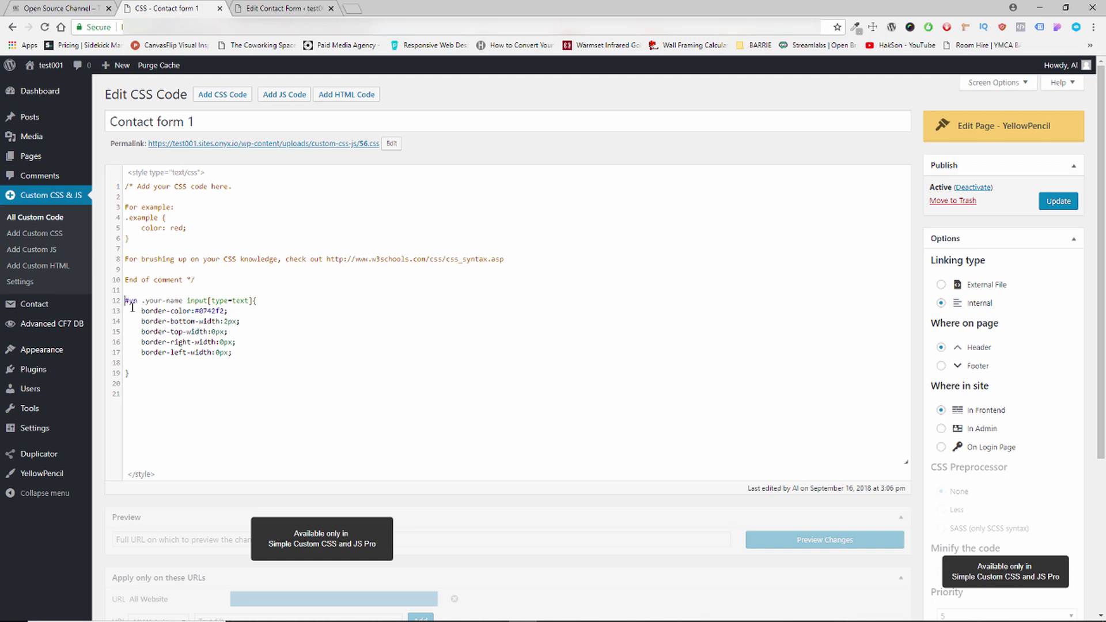
pyautogui.moveTo(132, 307); pyautogui.dragTo(195, 398)
pyautogui.press('BackSpace')
pyautogui.hotkey('ctrl', 'v')
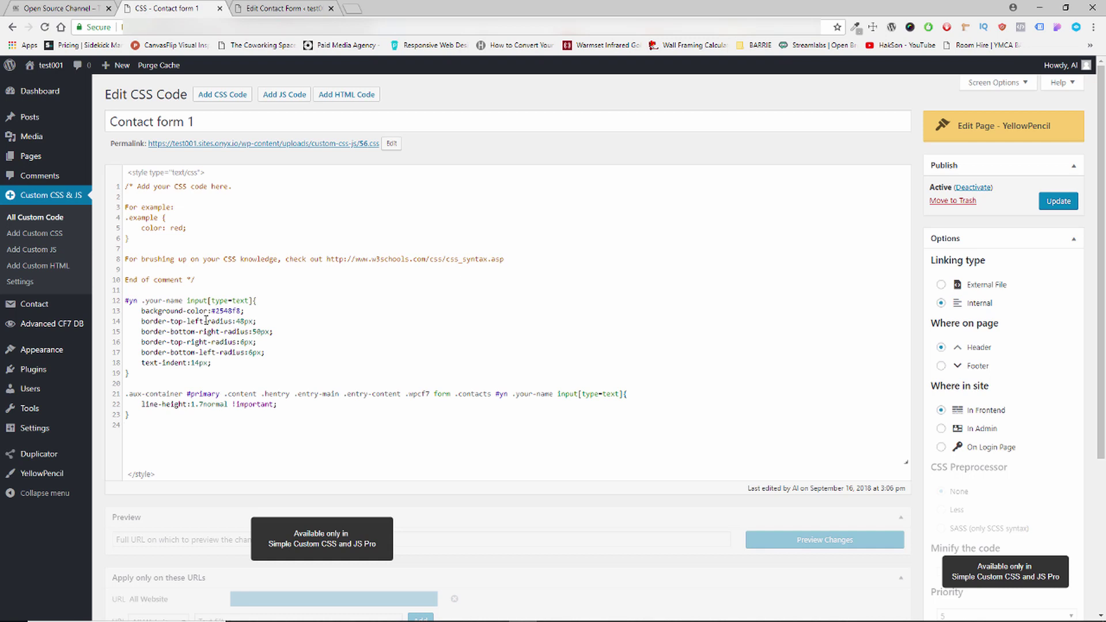
pyautogui.click(1057, 201)
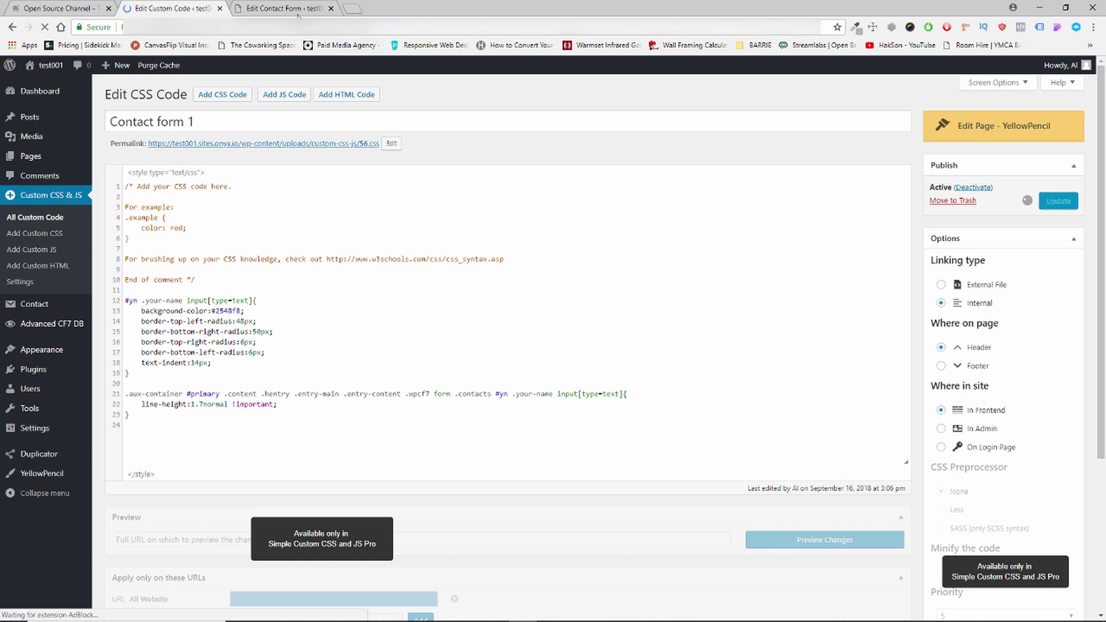
# Open All Pages in a new tab and view the live Sample Page.
pyautogui.click(295, 10)
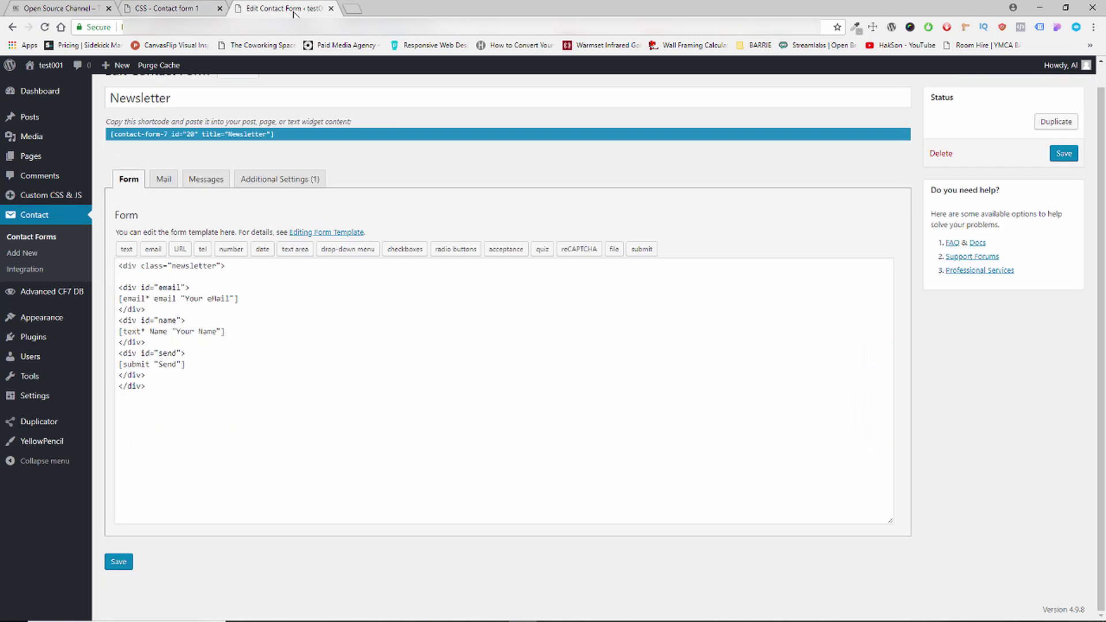
pyautogui.moveTo(42, 158)
pyautogui.middleClick(112, 158)
pyautogui.click(380, 8)
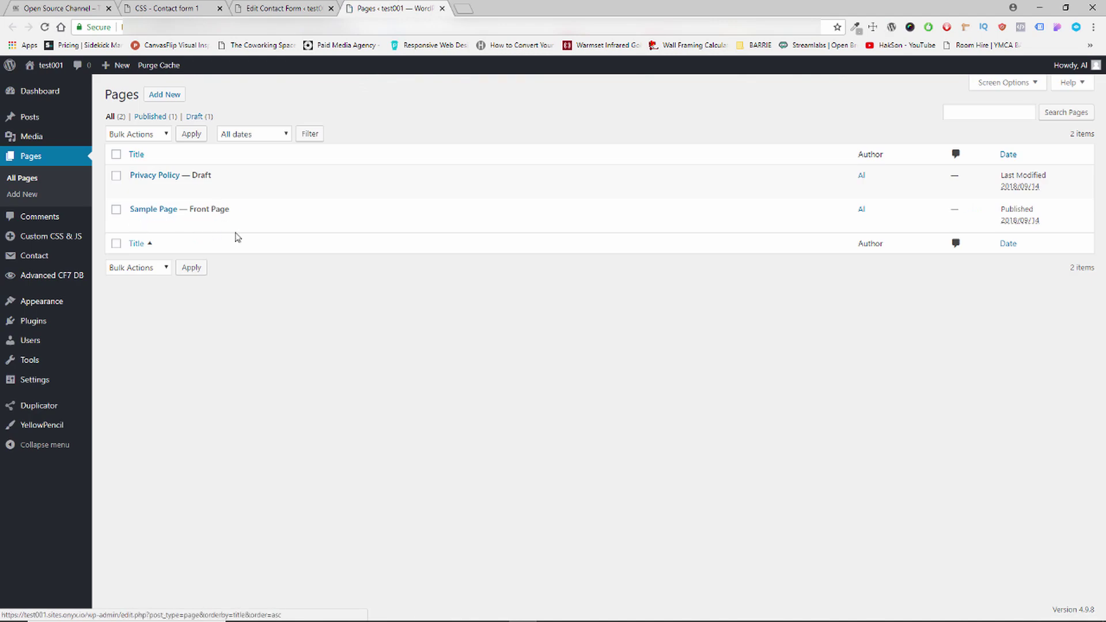
pyautogui.click(222, 226)
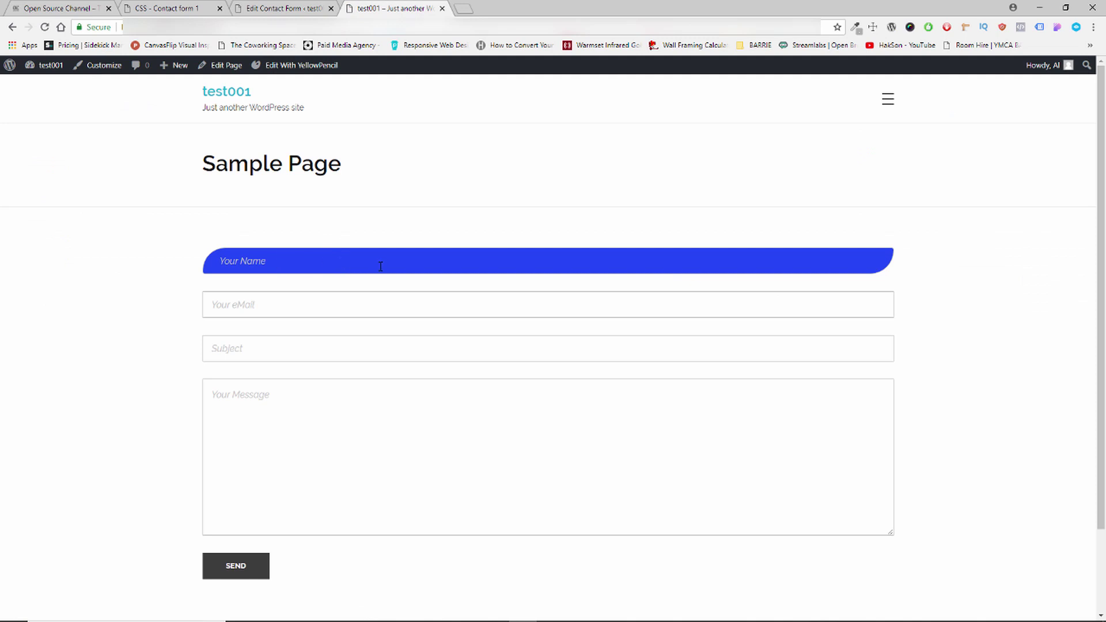
# Check the blue rounded Your Name field, then go back to the Contact form 1 CSS.
pyautogui.scroll(-2, 619, 261)
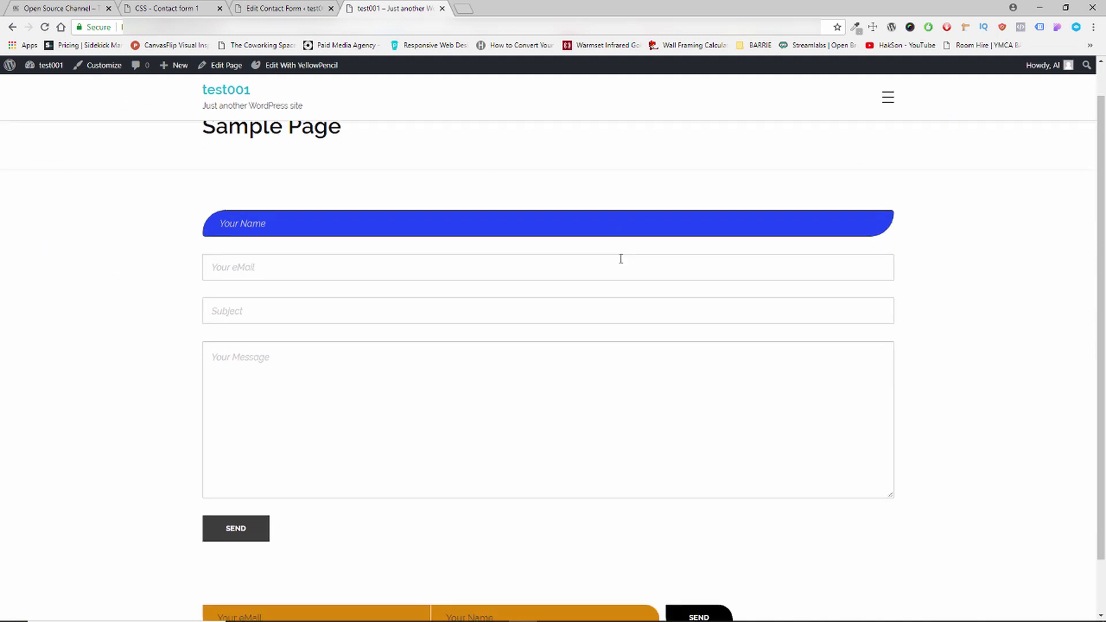
pyautogui.scroll(1, 881, 184)
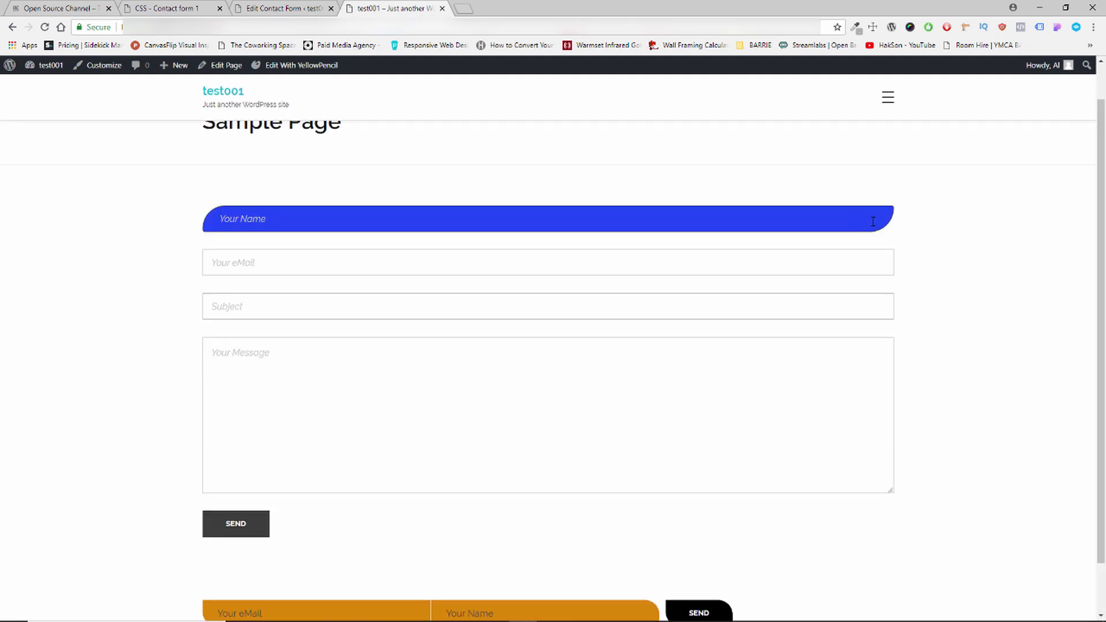
pyautogui.click(322, 7)
pyautogui.click(194, 7)
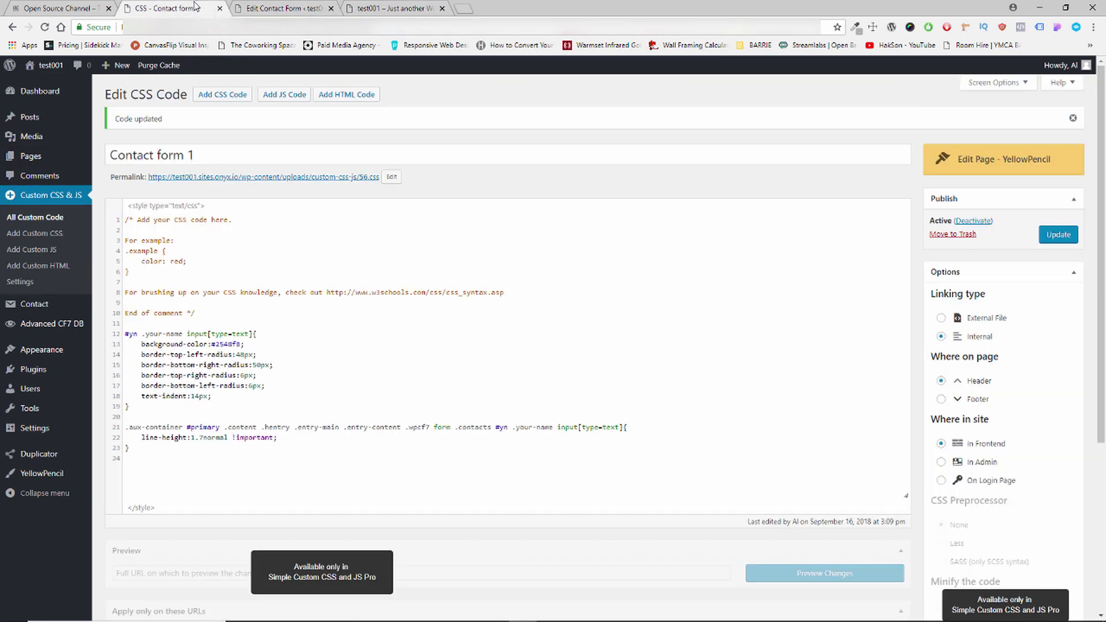
# Select the #2548f8 background value, then launch YellowPencil on the live Sample Page.
pyautogui.scroll(-2, 372, 292)
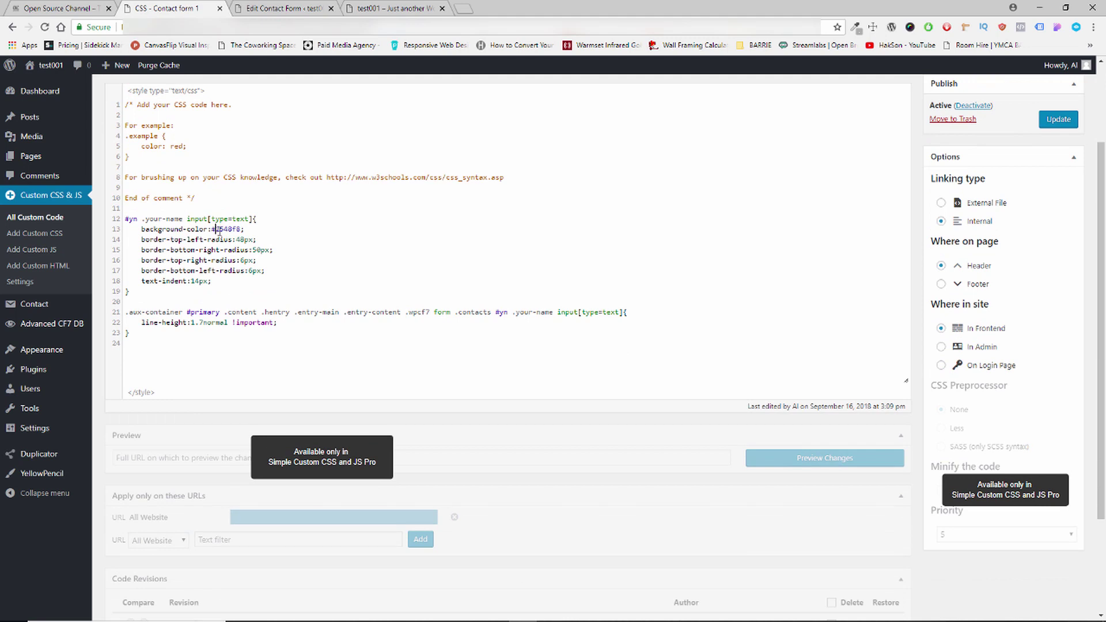
pyautogui.moveTo(230, 232); pyautogui.dragTo(241, 229)
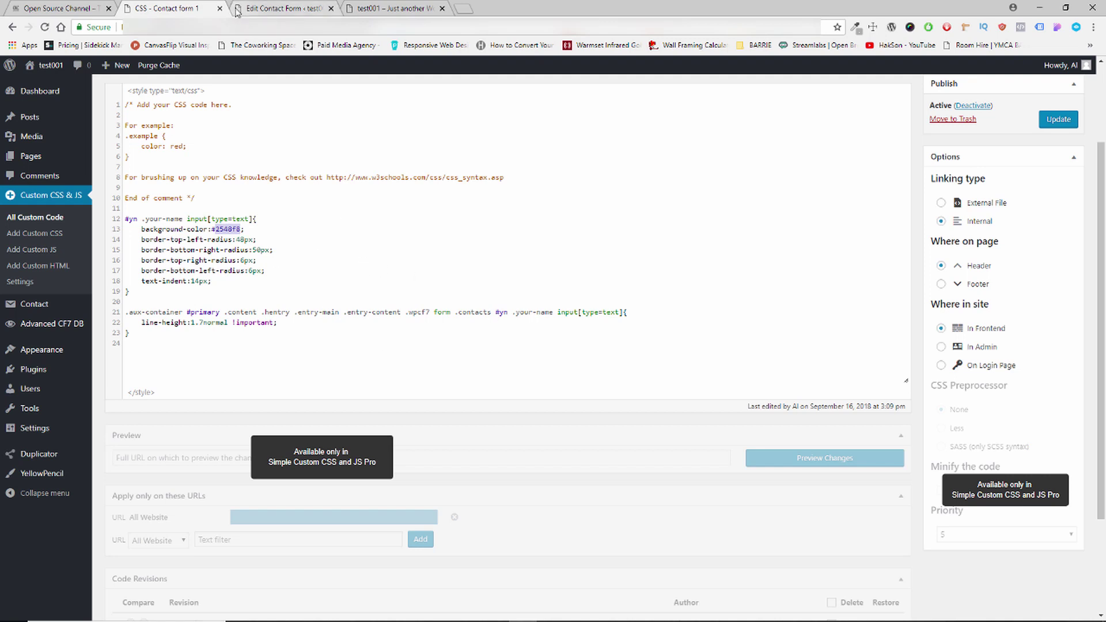
pyautogui.click(295, 7)
pyautogui.click(405, 7)
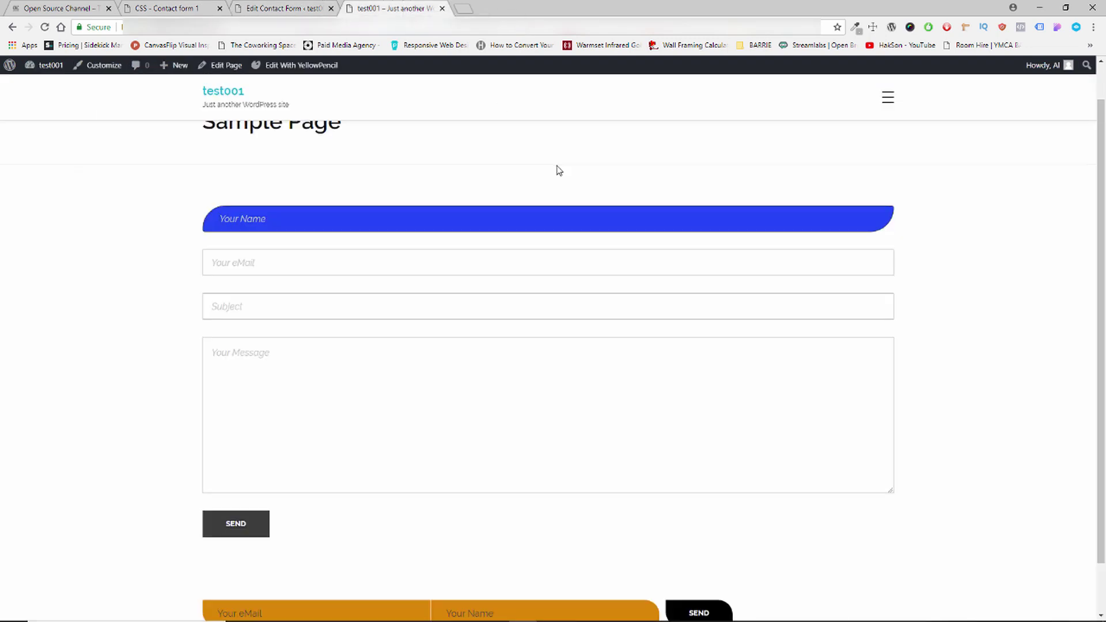
pyautogui.click(310, 66)
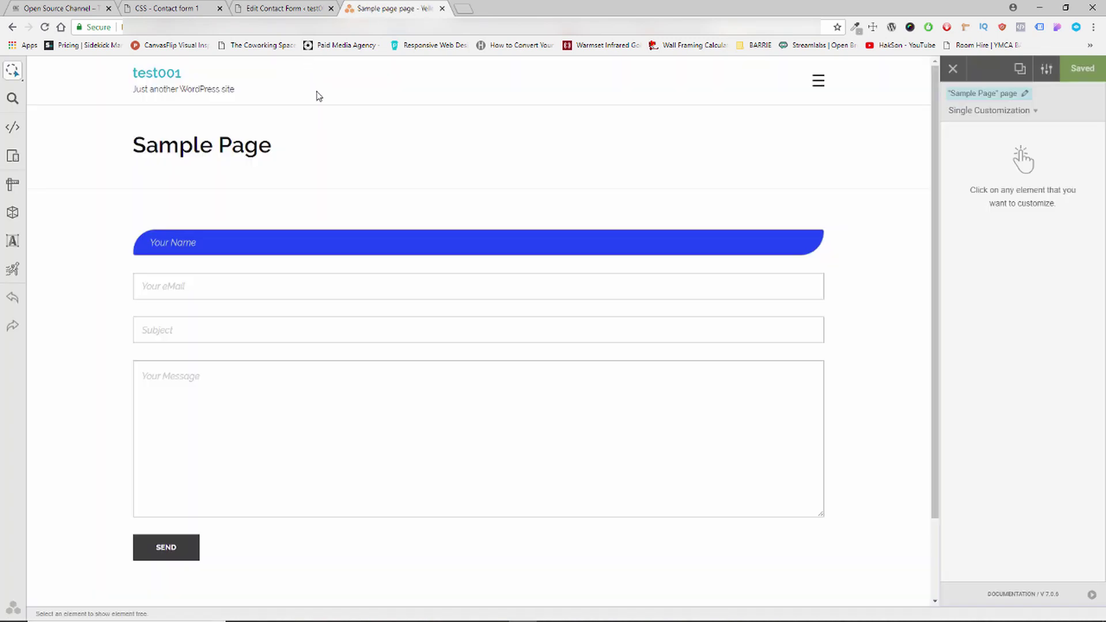
# Select the Your Name field, open its Border settings and clear the Border Color value.
pyautogui.click(468, 239)
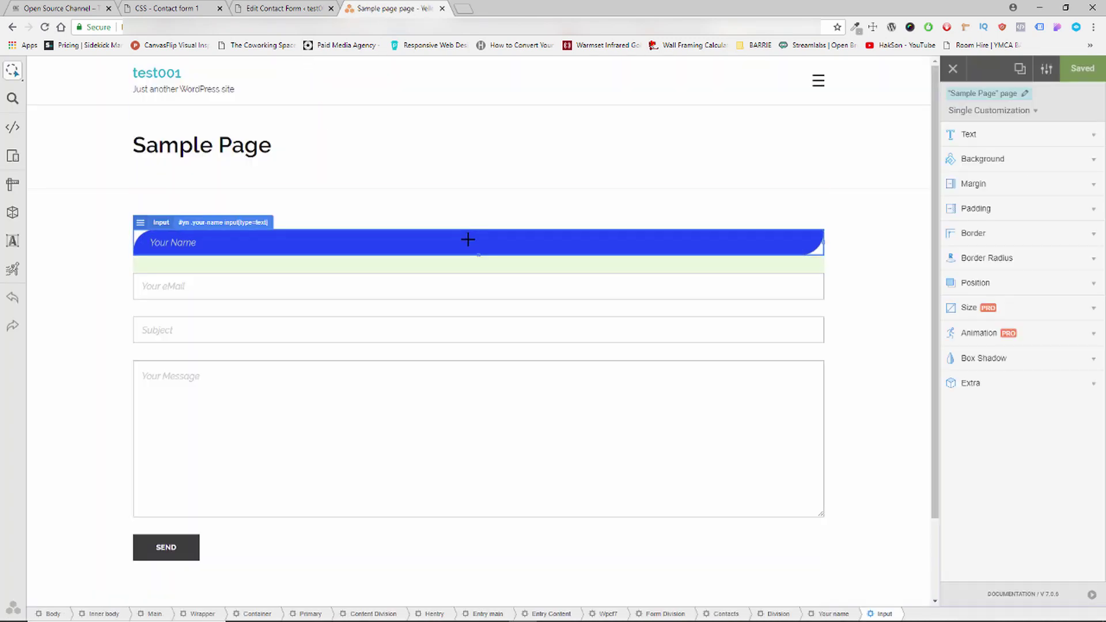
pyautogui.click(958, 233)
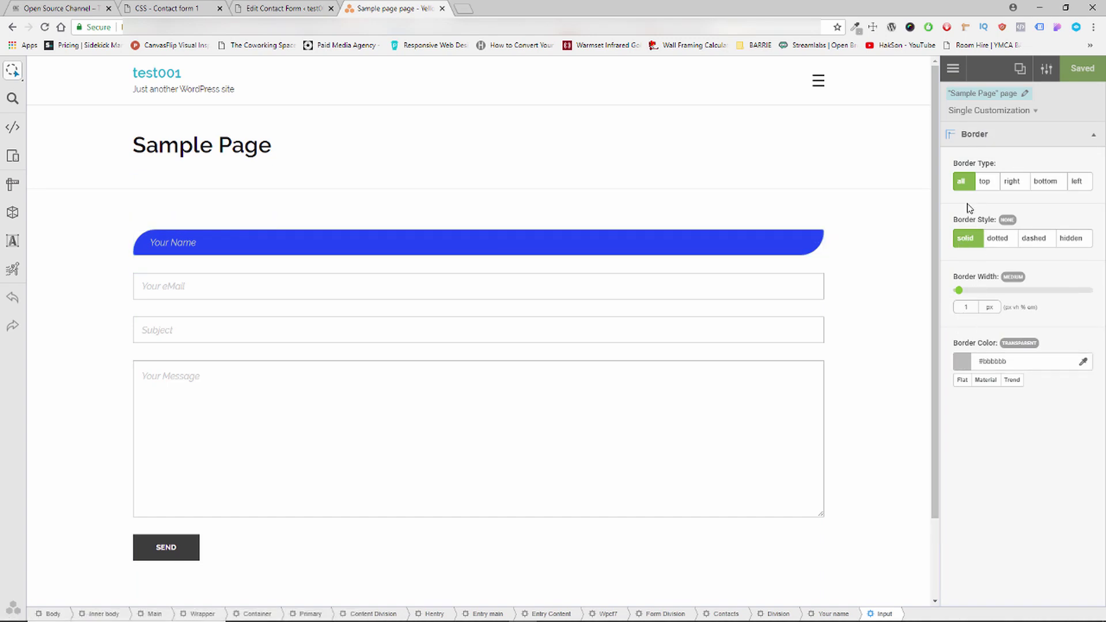
pyautogui.click(962, 361)
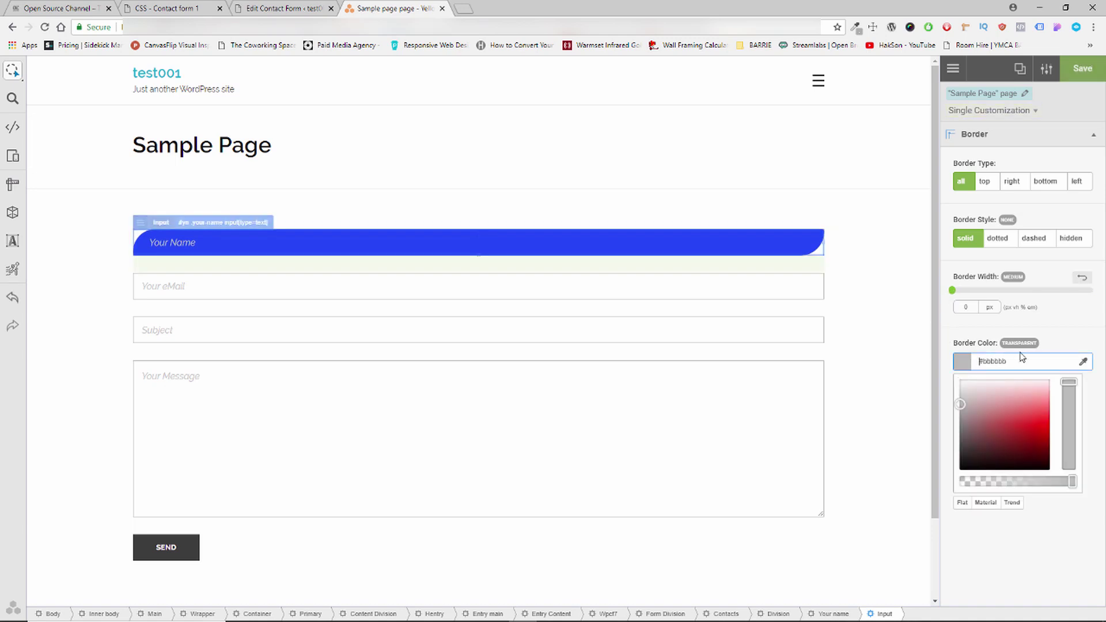
pyautogui.moveTo(1009, 361); pyautogui.dragTo(921, 361)
pyautogui.write('#yn .your-name input[type=text]')
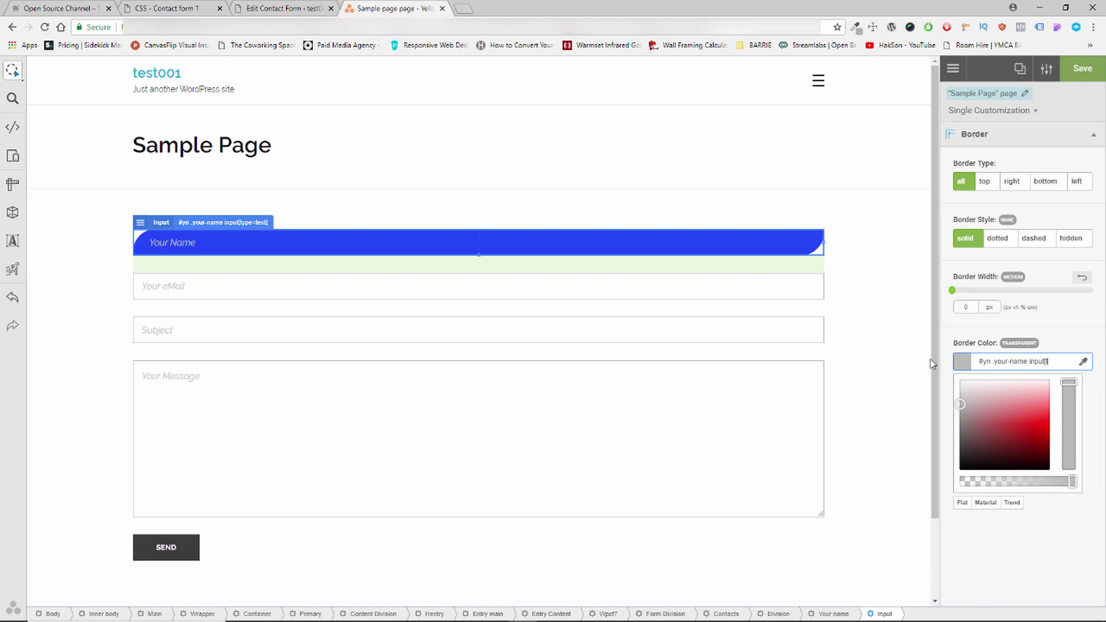
pyautogui.hotkey('ctrl', 'a')
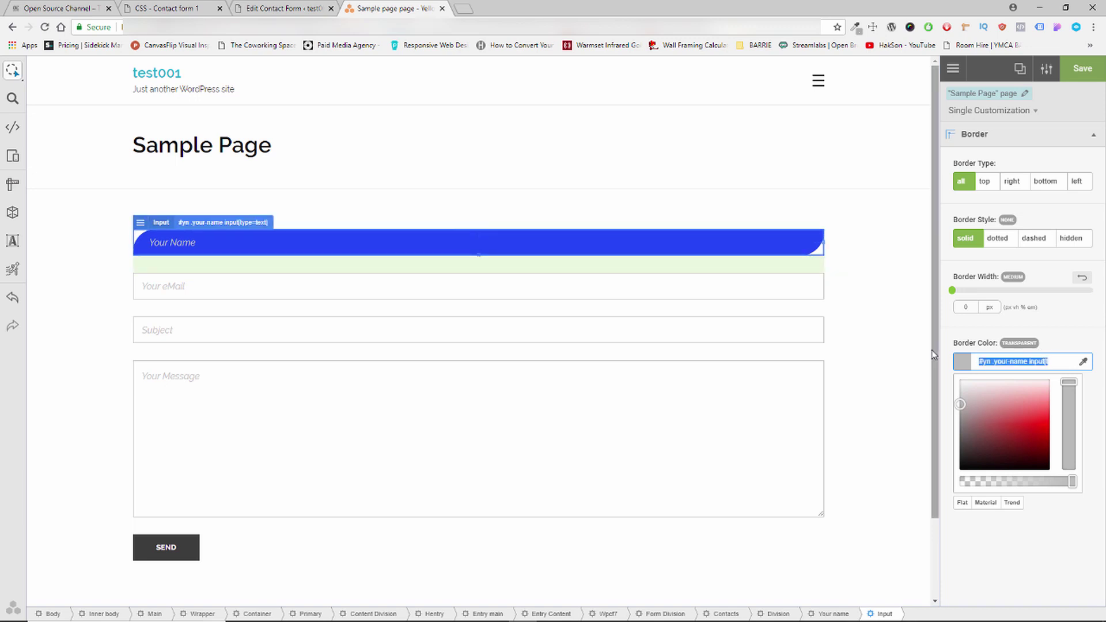
pyautogui.press('BackSpace')
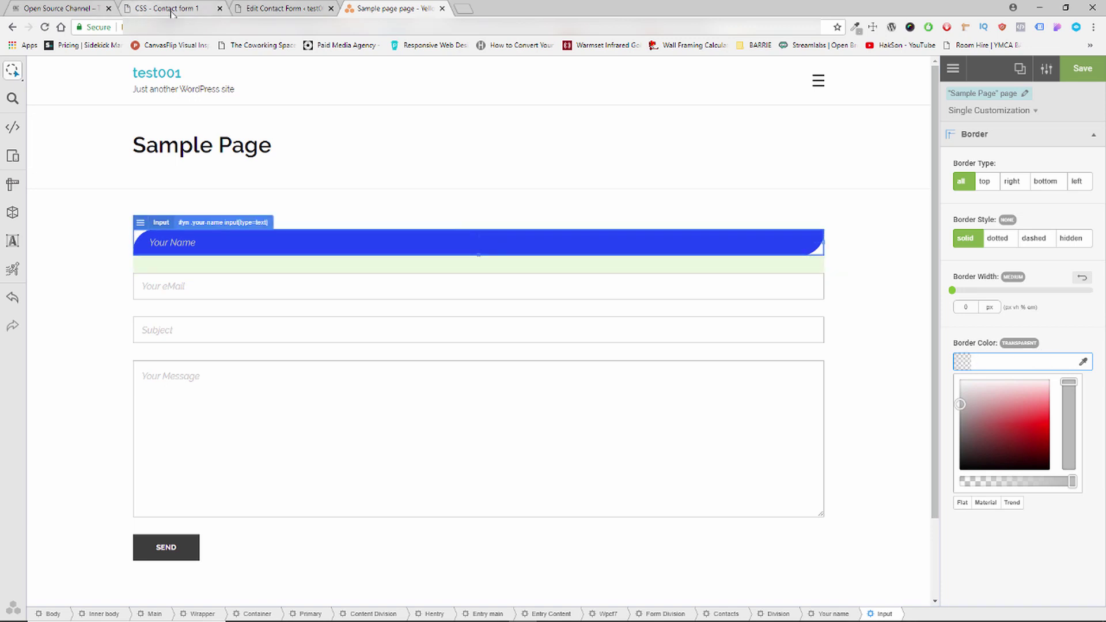
# Copy #2548f8 from the custom CSS, set it as Border Color, and set Border Width to 1px.
pyautogui.click(171, 9)
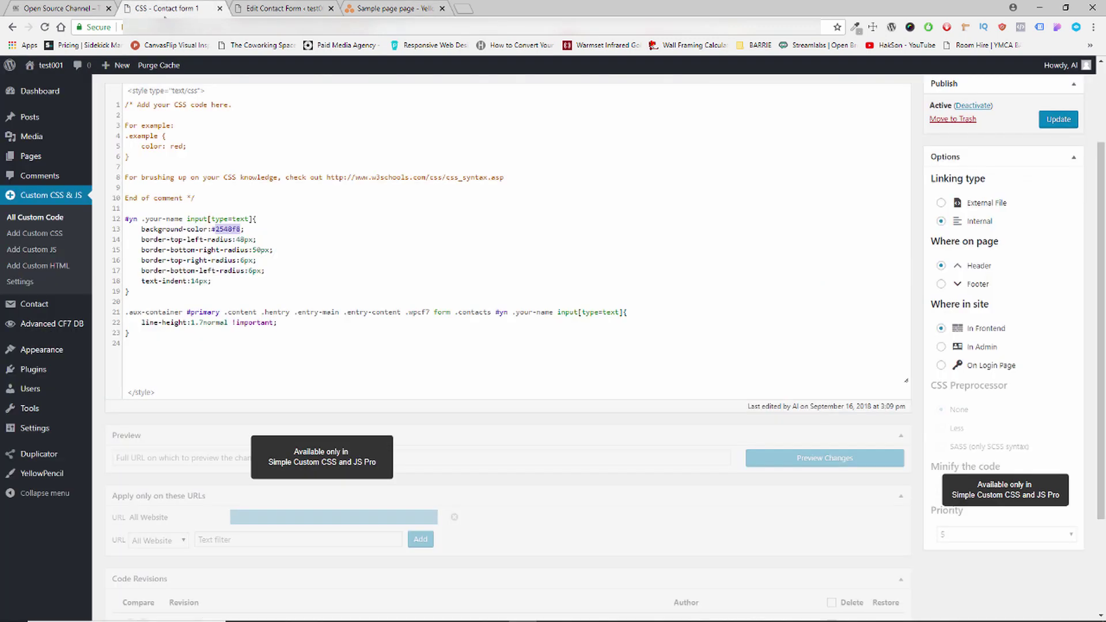
pyautogui.rightClick(229, 230)
pyautogui.click(259, 271)
pyautogui.click(271, 8)
pyautogui.click(398, 8)
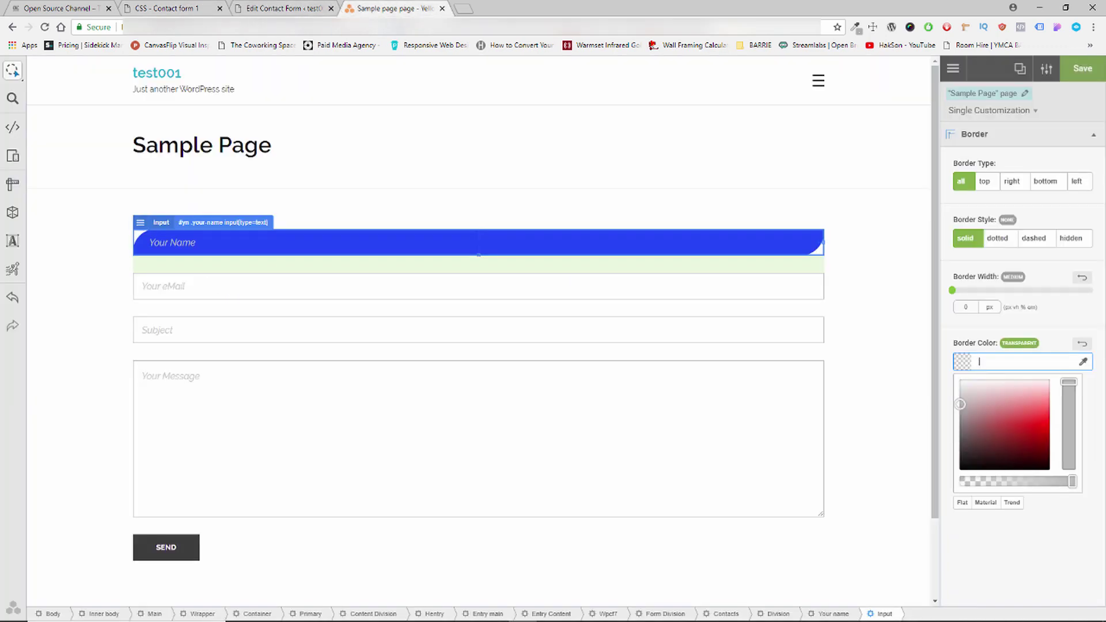
pyautogui.click(993, 358)
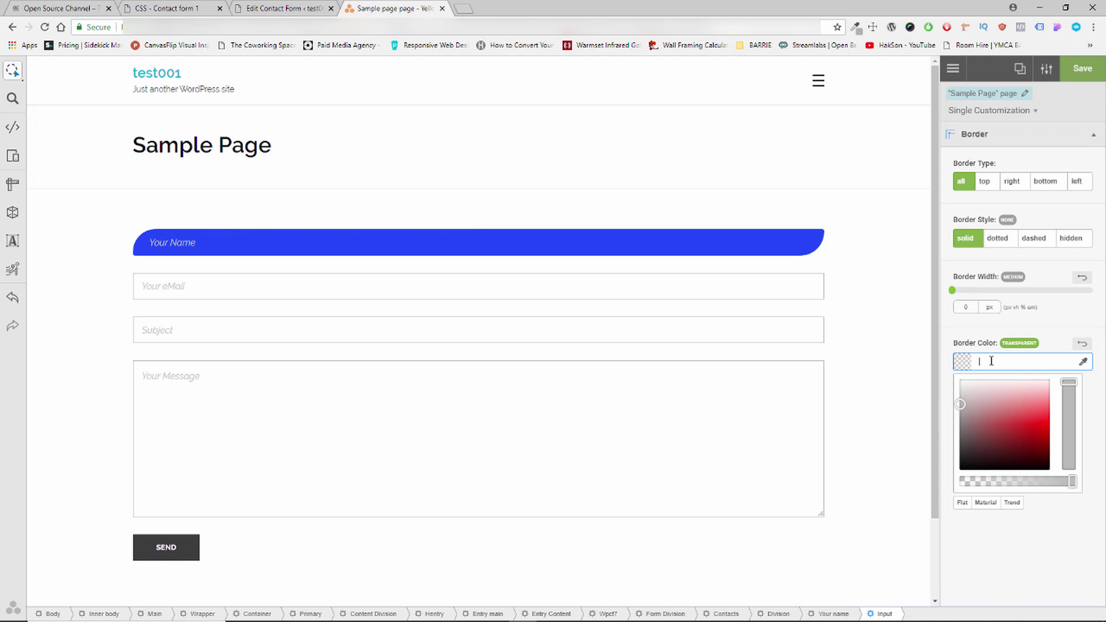
pyautogui.hotkey('ctrl', 'v')
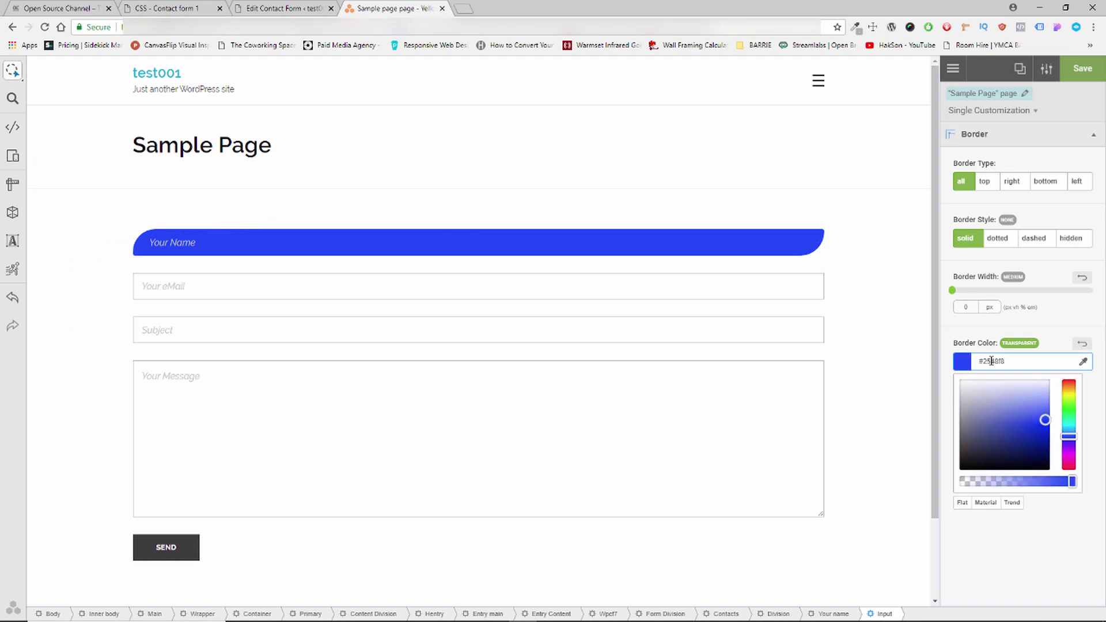
pyautogui.moveTo(952, 290); pyautogui.dragTo(961, 299)
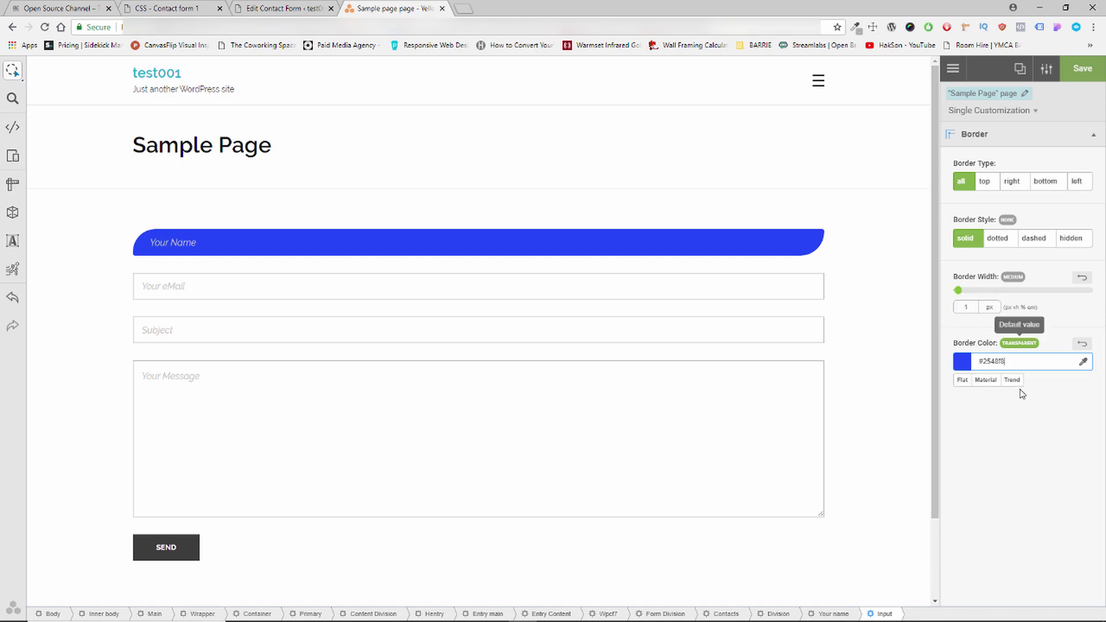
# Copy the three-line generated border rule from YellowPencil's CSS Editor.
pyautogui.click(9, 129)
pyautogui.press('BackSpace')
pyautogui.press('BackSpace')
pyautogui.click(99, 104)
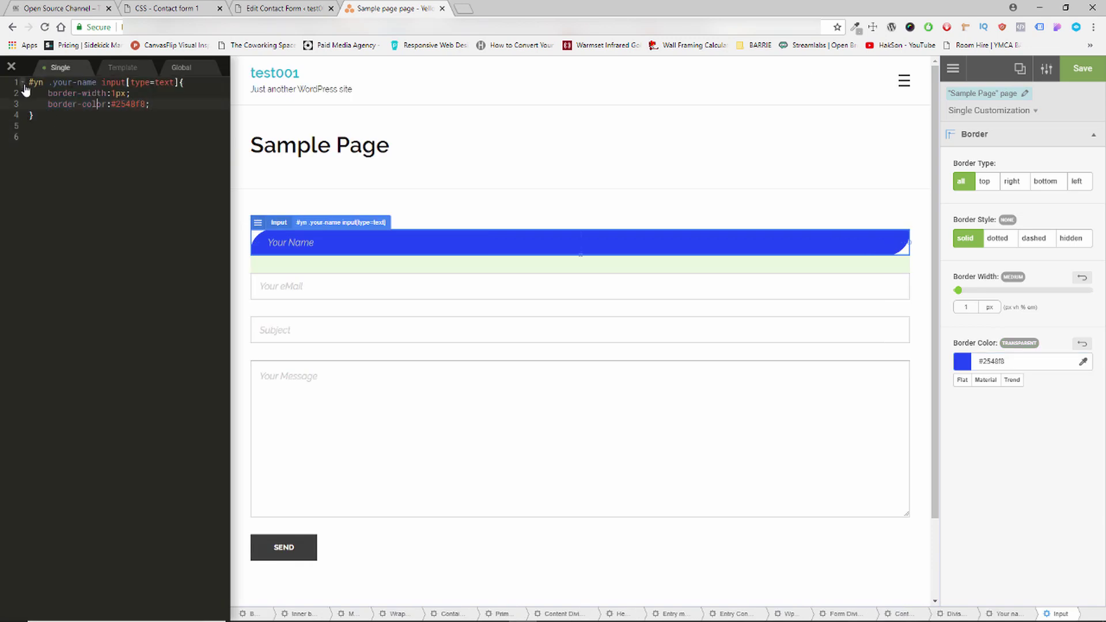
pyautogui.hotkey('ctrl', 'a')
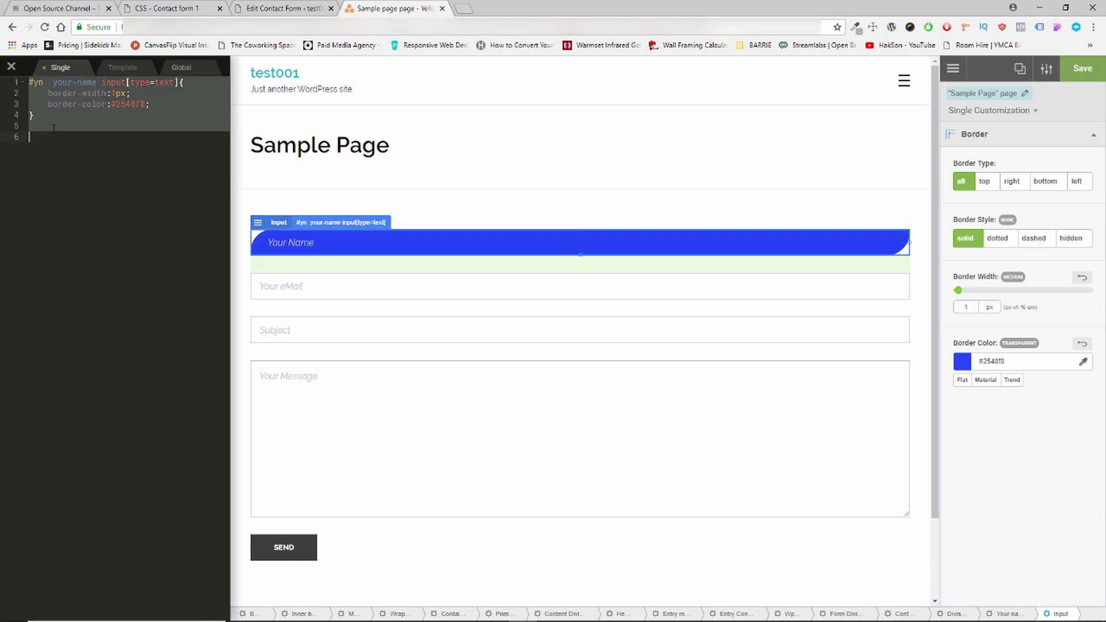
pyautogui.click(45, 105)
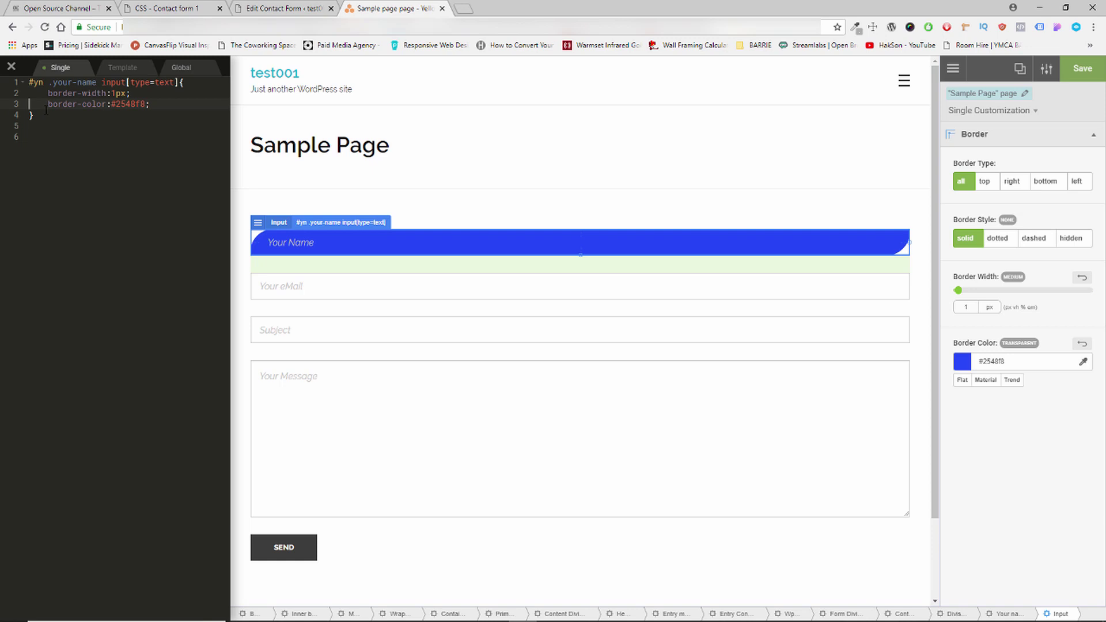
pyautogui.moveTo(42, 117); pyautogui.dragTo(28, 82)
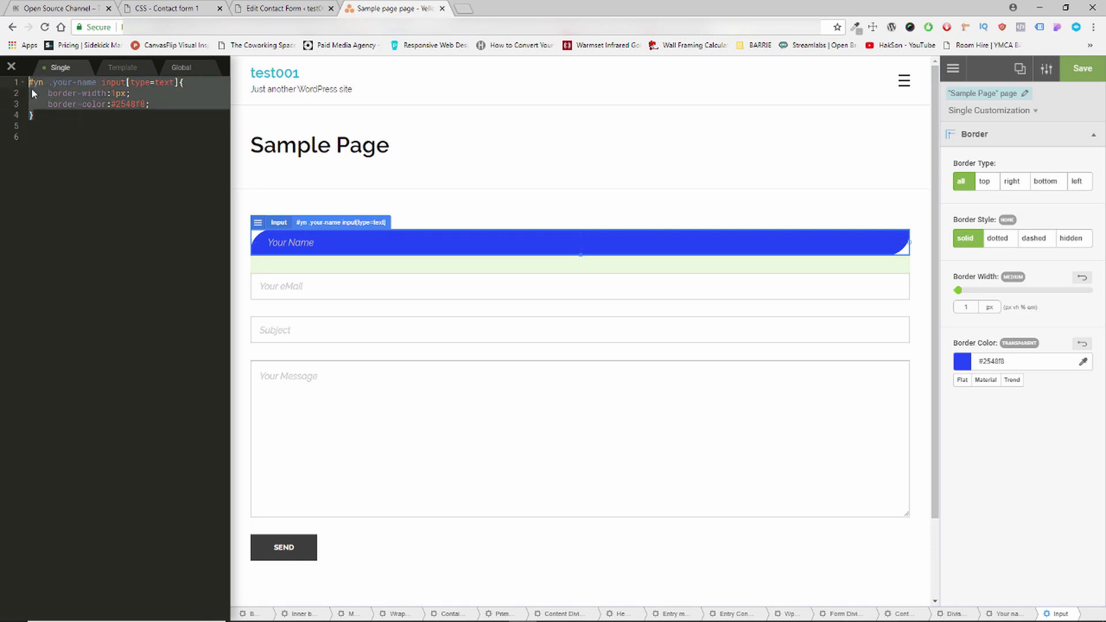
pyautogui.rightClick(31, 93)
pyautogui.click(80, 128)
pyautogui.click(10, 68)
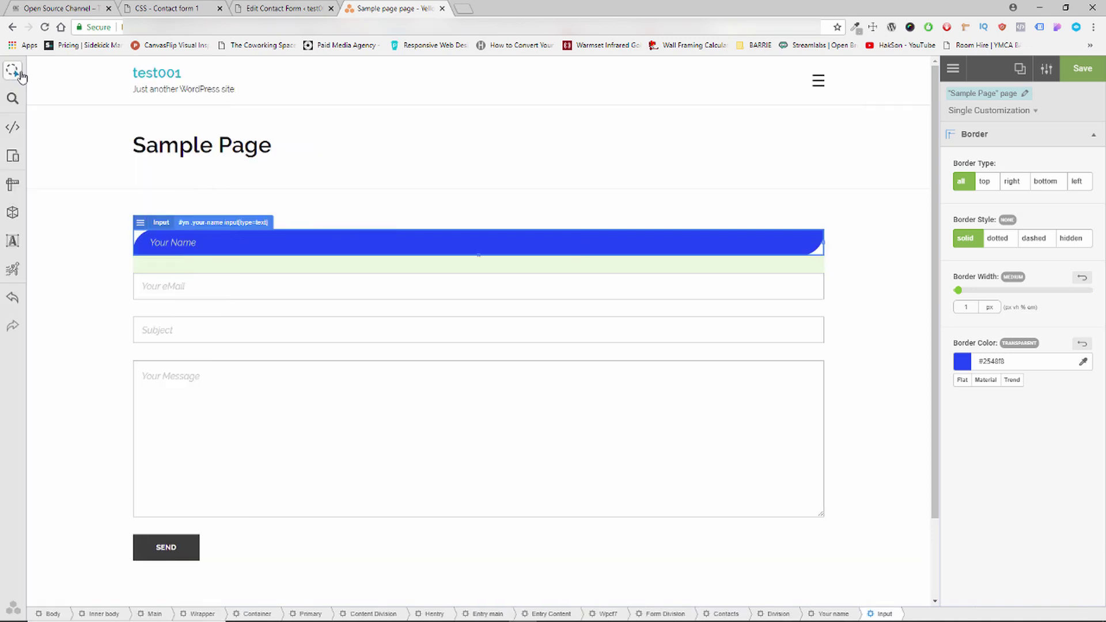
# Exit YellowPencil and confirm leaving for the live Sample Page.
pyautogui.click(952, 69)
pyautogui.click(952, 69)
pyautogui.click(617, 93)
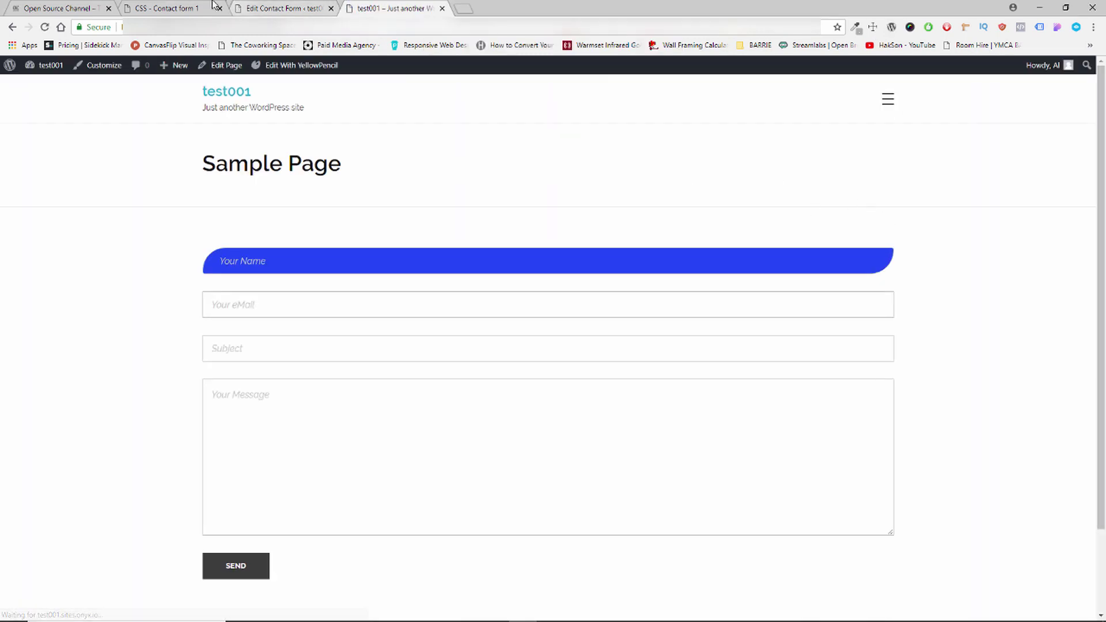
# Paste the border rule at the end of the custom CSS and copy its two border lines.
pyautogui.click(196, 7)
pyautogui.click(149, 344)
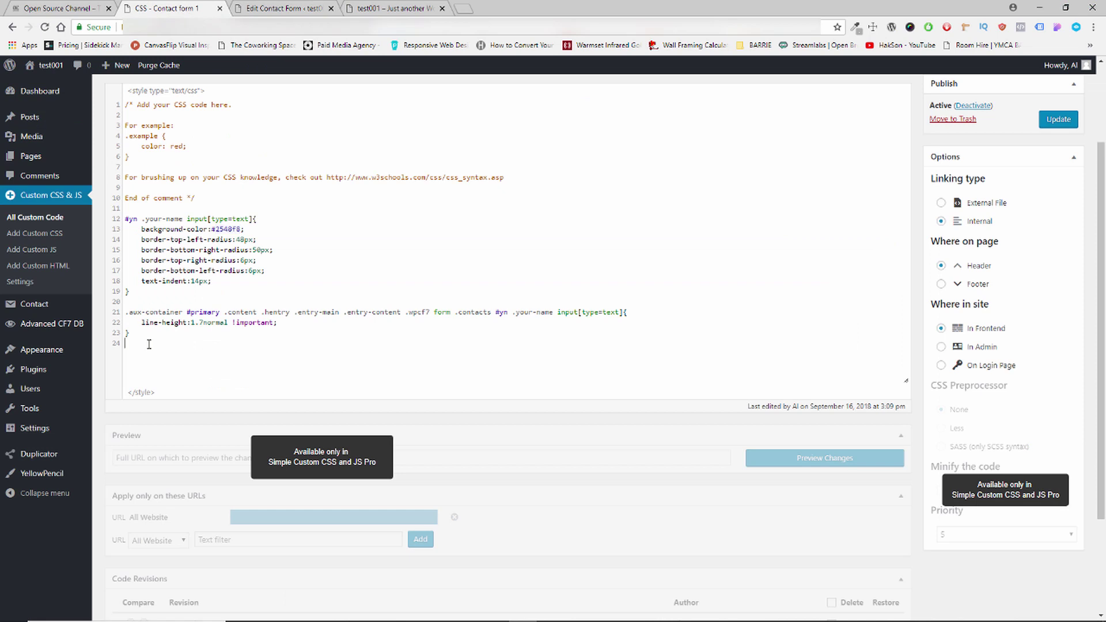
pyautogui.hotkey('ctrl', 'v')
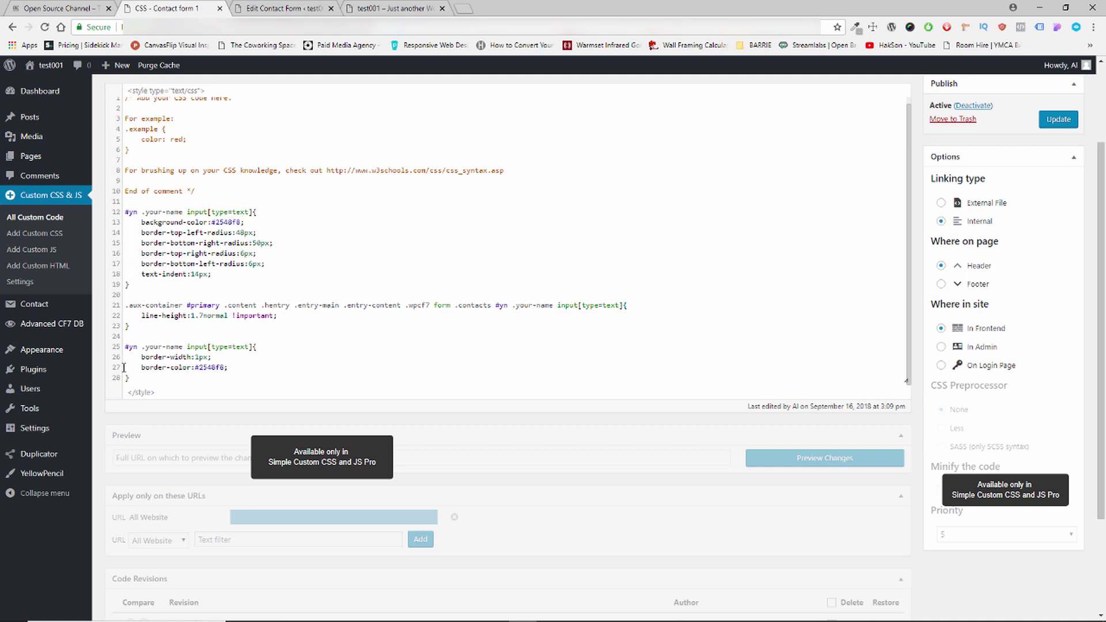
pyautogui.moveTo(141, 357); pyautogui.dragTo(228, 369)
pyautogui.rightClick(208, 368)
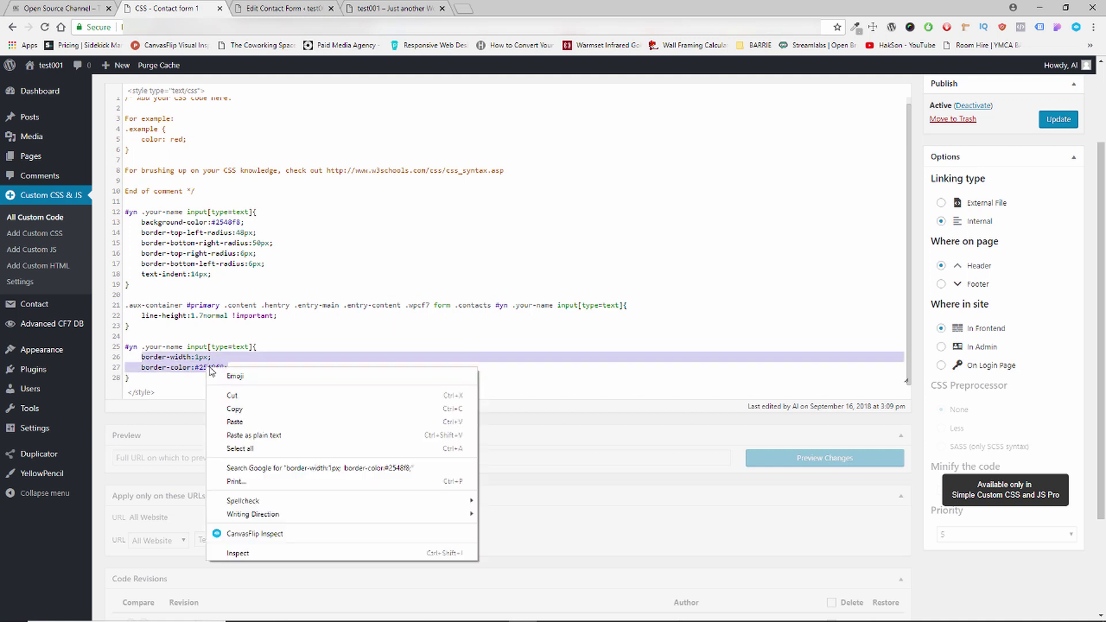
pyautogui.click(247, 408)
# Insert border-width 1px and border-color #2548f8 after text-indent:14px, delete the duplicate rule, and update.
pyautogui.click(226, 276)
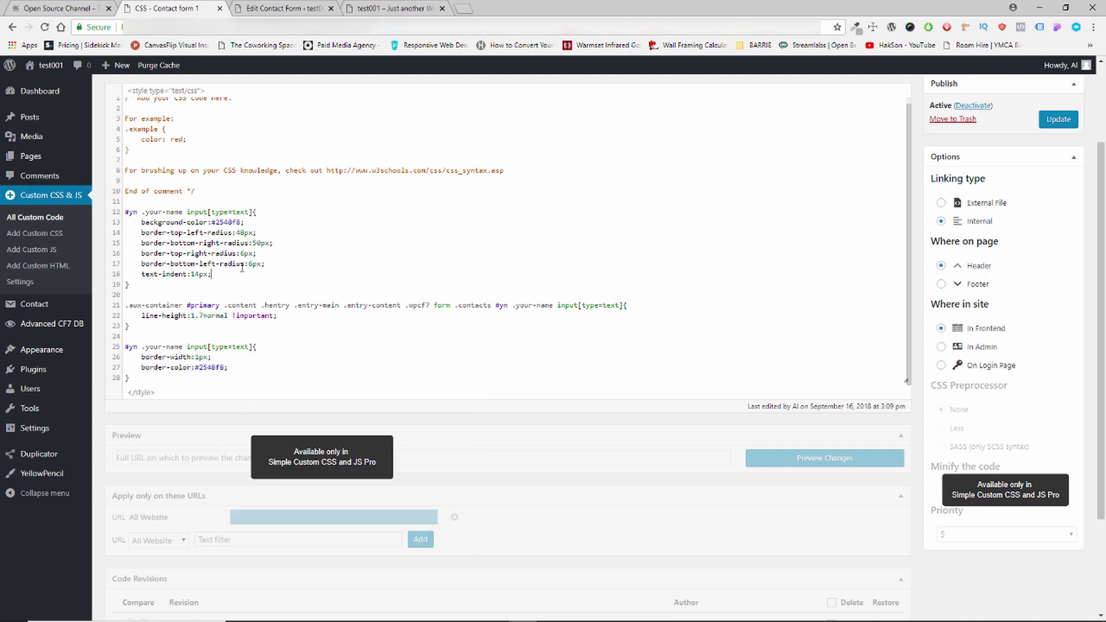
pyautogui.press('Return')
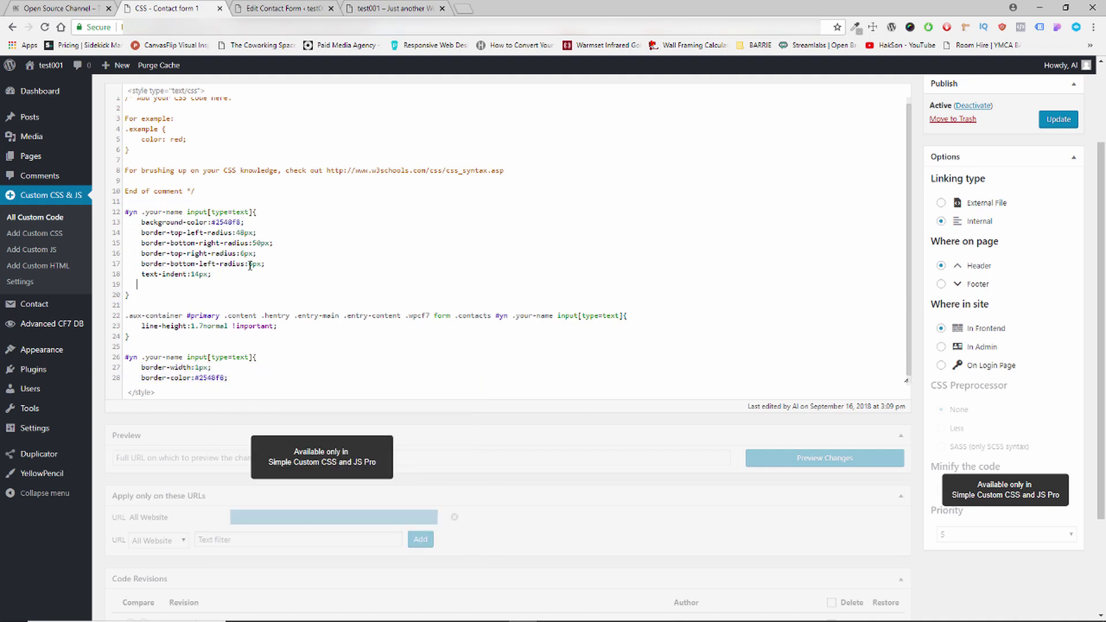
pyautogui.hotkey('ctrl', 'v')
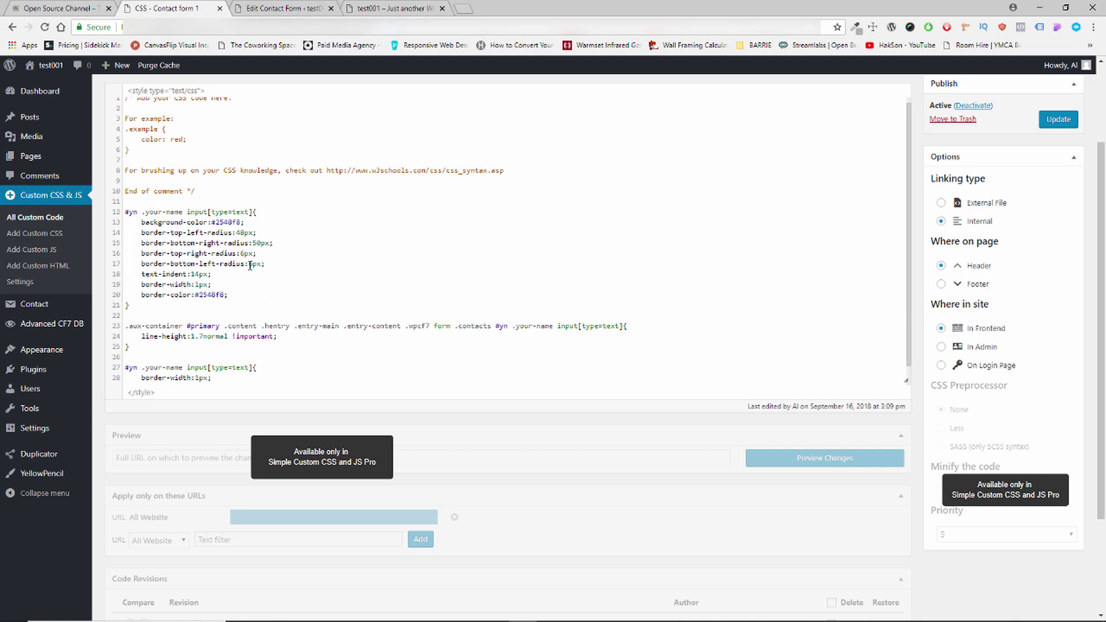
pyautogui.scroll(-1, 190, 311)
pyautogui.moveTo(127, 348); pyautogui.dragTo(151, 368)
pyautogui.press('Delete')
pyautogui.press('Delete')
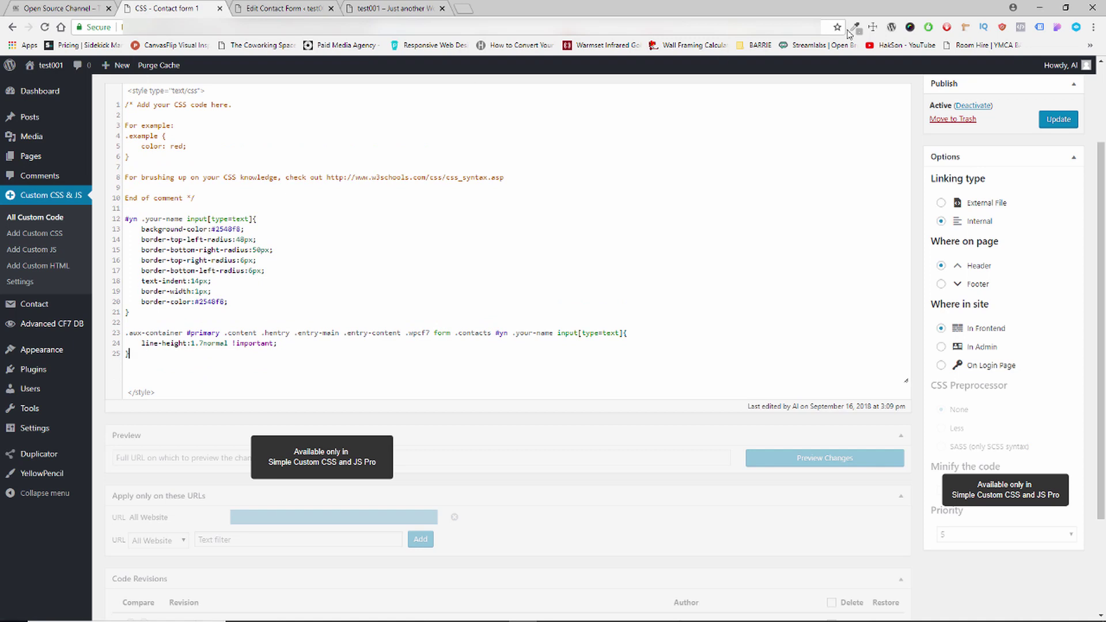
pyautogui.click(1062, 125)
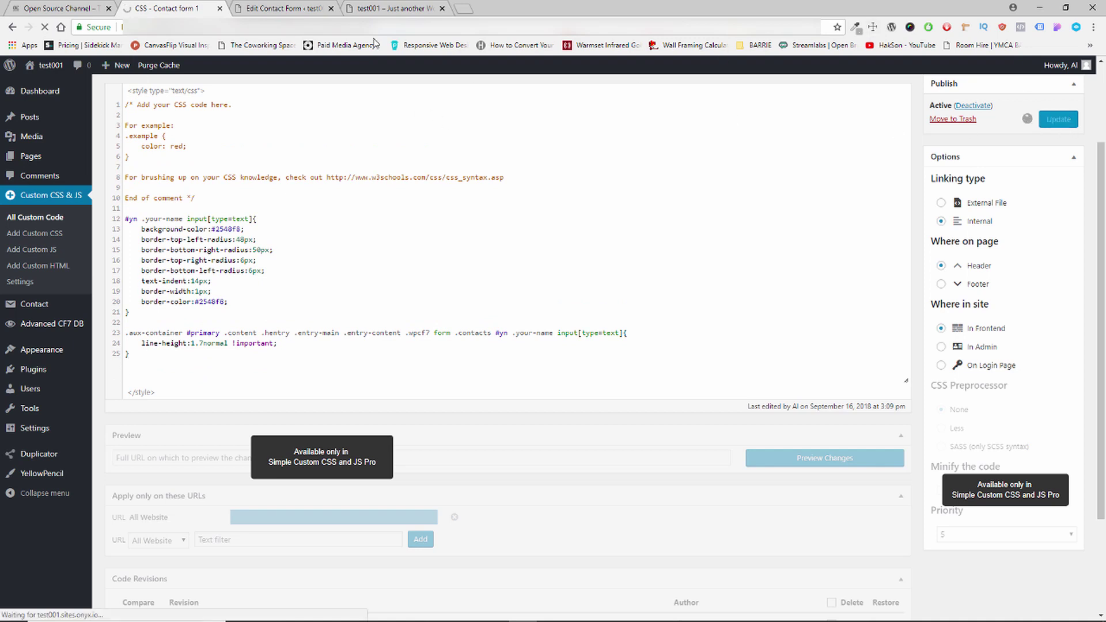
# Reload the live Sample Page and scroll to inspect the blue, 1px-bordered Your Name field.
pyautogui.click(392, 9)
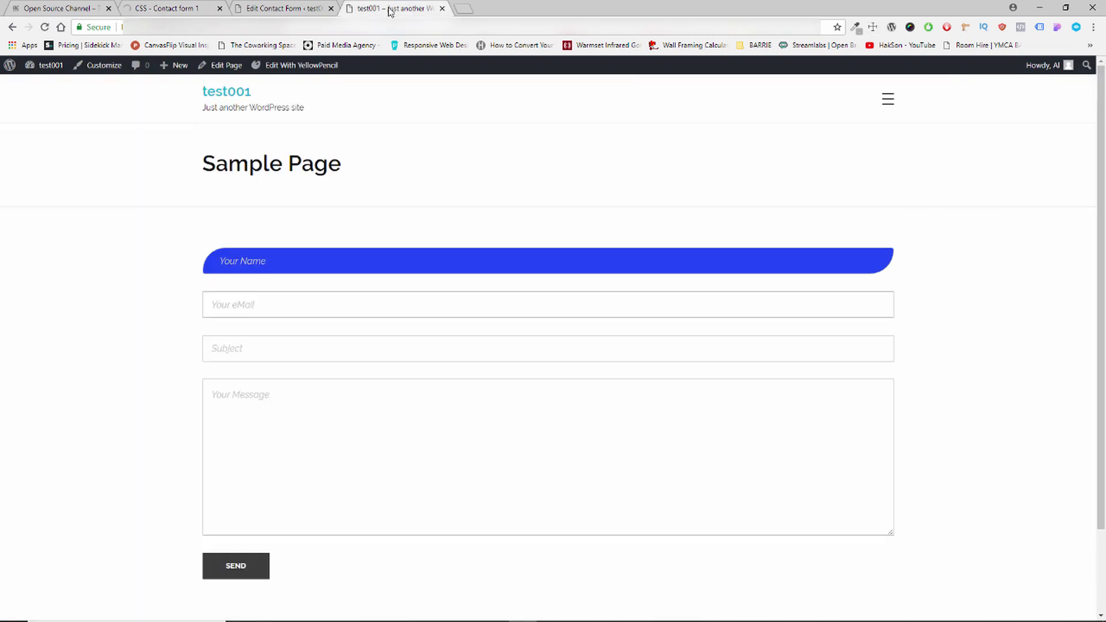
pyautogui.click(45, 28)
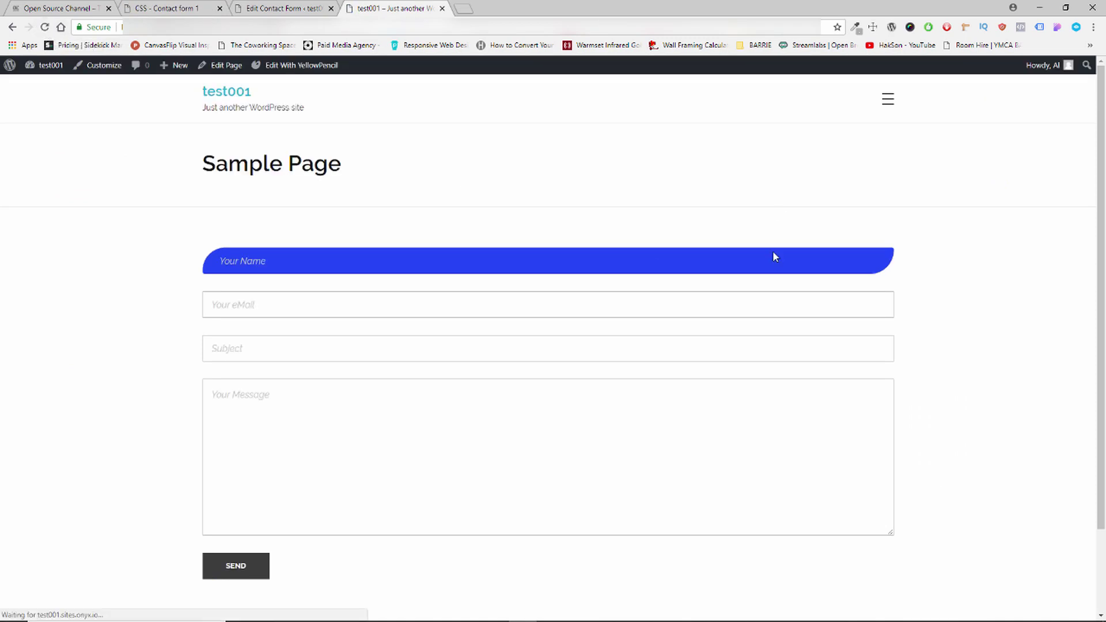
pyautogui.scroll(-2, 757, 260)
pyautogui.scroll(2, 756, 262)
pyautogui.scroll(-2, 756, 265)
pyautogui.scroll(3, 755, 262)
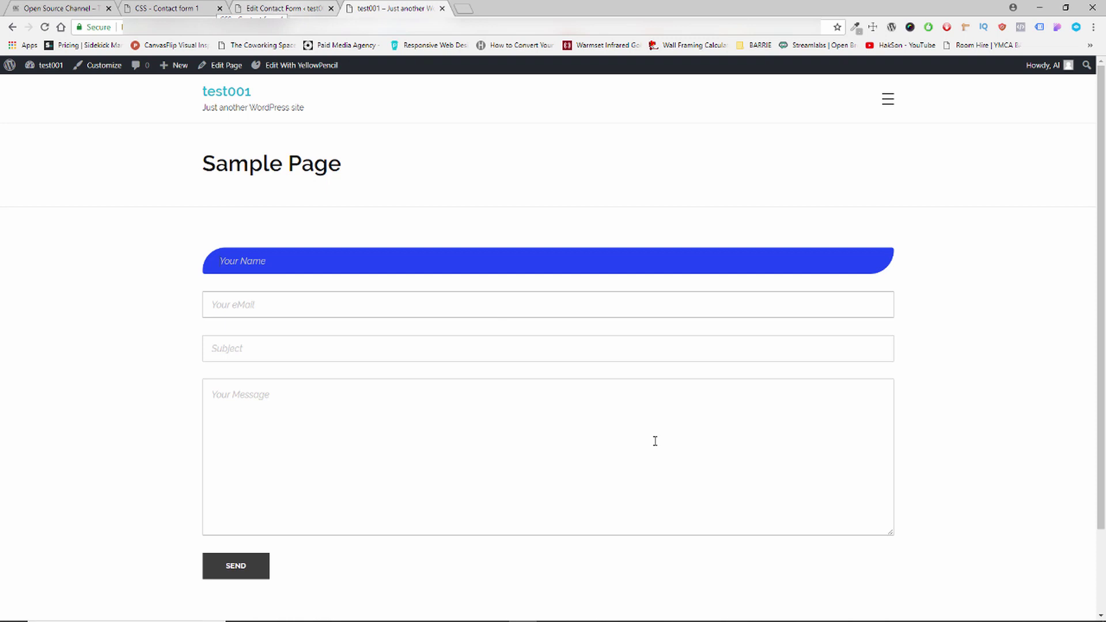
pyautogui.scroll(-2, 654, 442)
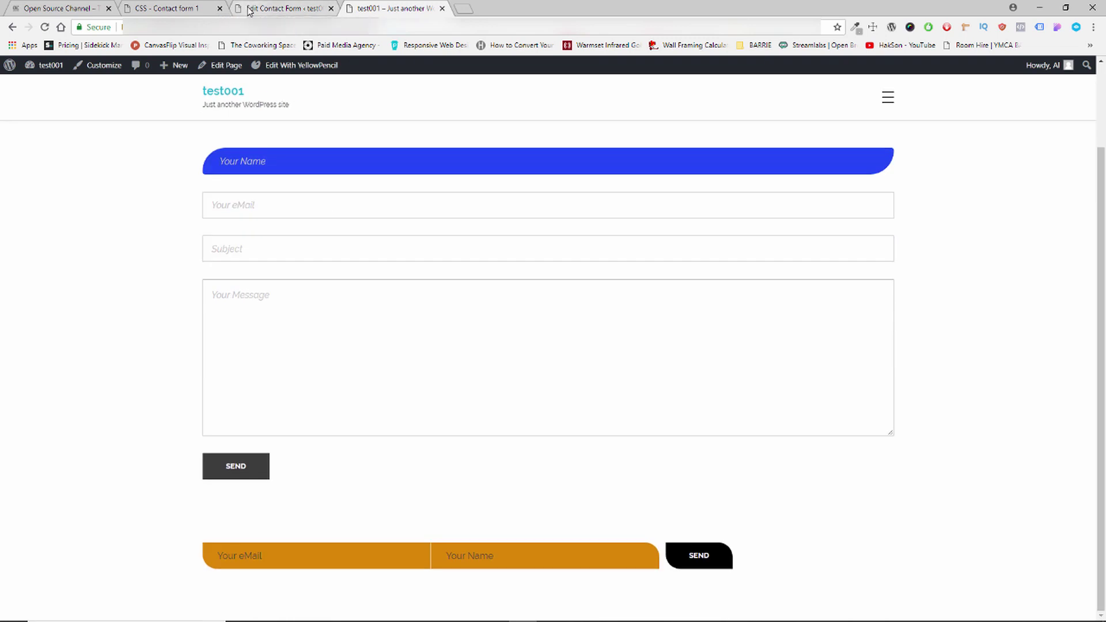
# Switch to the Newsletter contact form editor and click into its Form template.
pyautogui.click(256, 8)
pyautogui.click(210, 11)
pyautogui.click(266, 10)
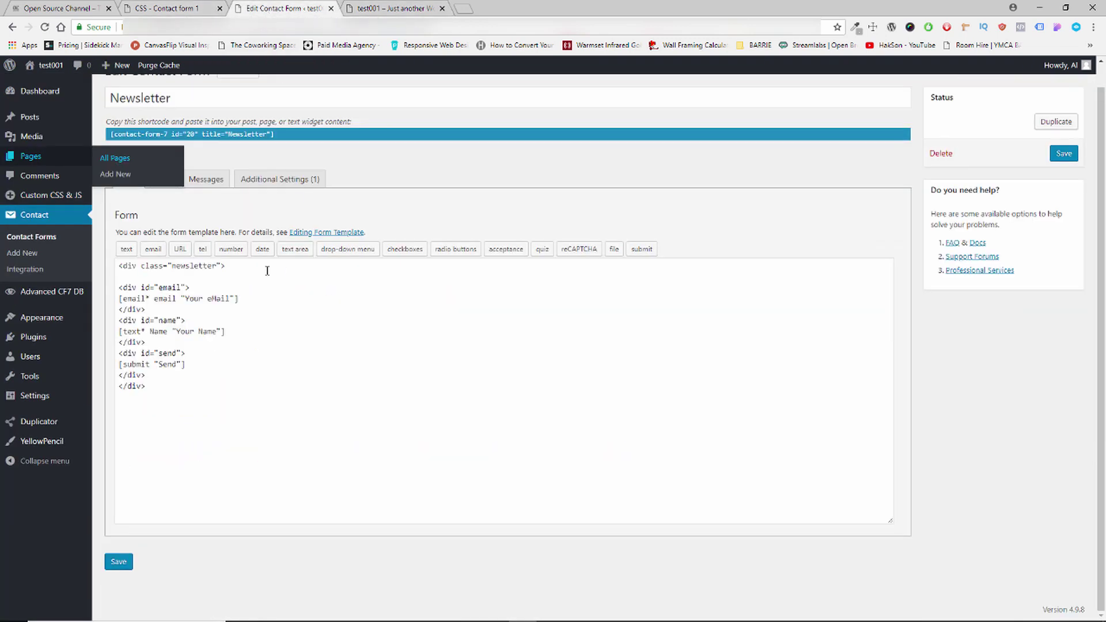
pyautogui.click(456, 390)
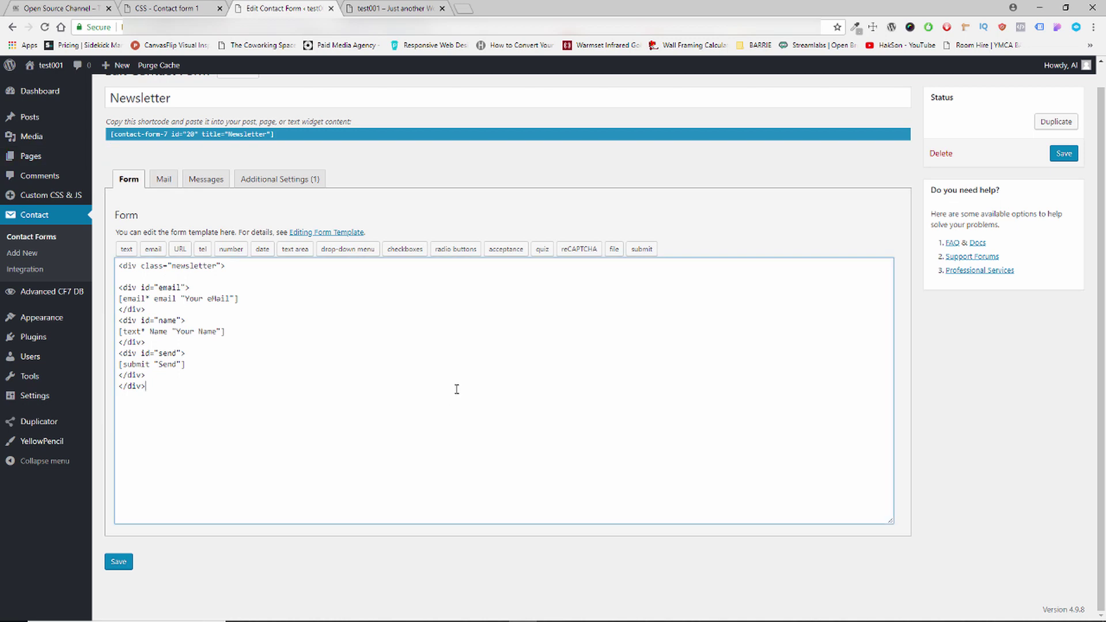
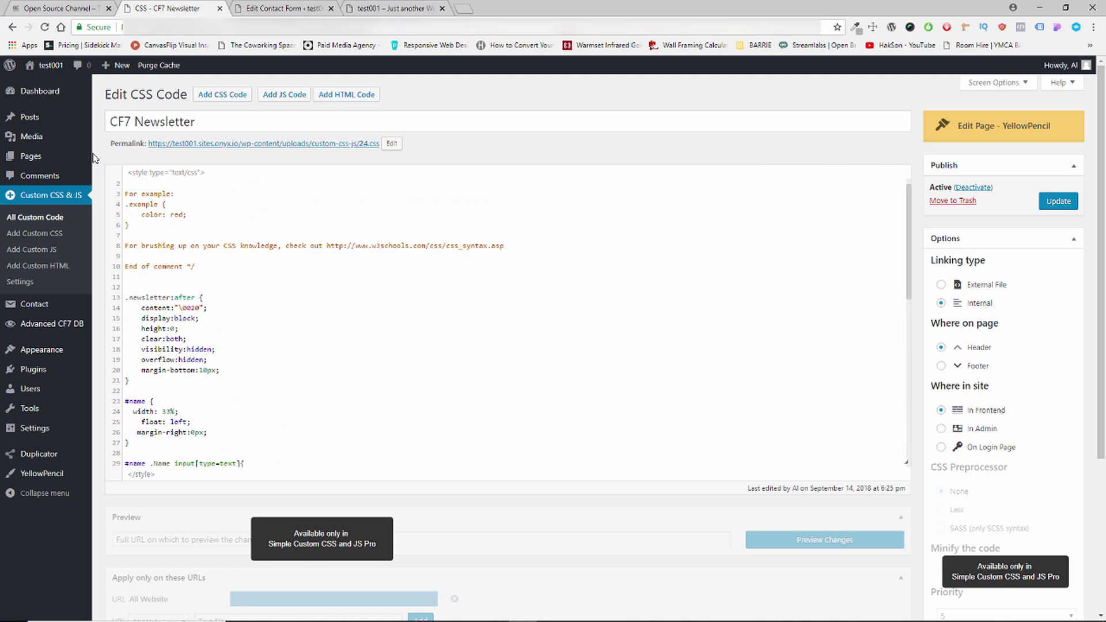
# Deactivate the CF7 Newsletter CSS snippet from the All Custom Code list.
pyautogui.click(55, 217)
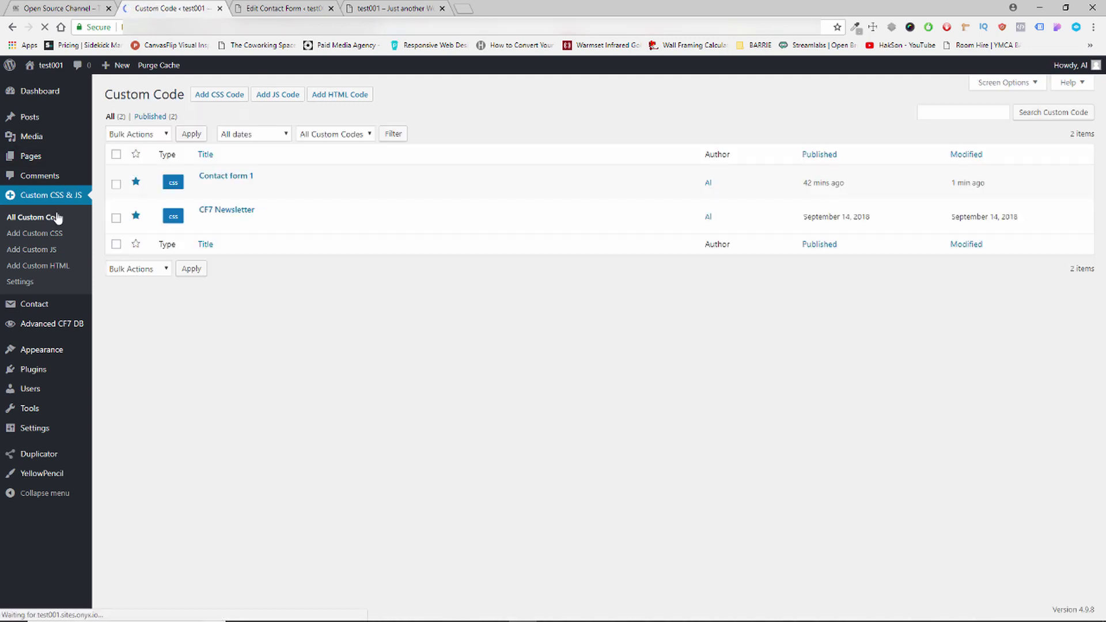
pyautogui.click(136, 220)
pyautogui.click(282, 8)
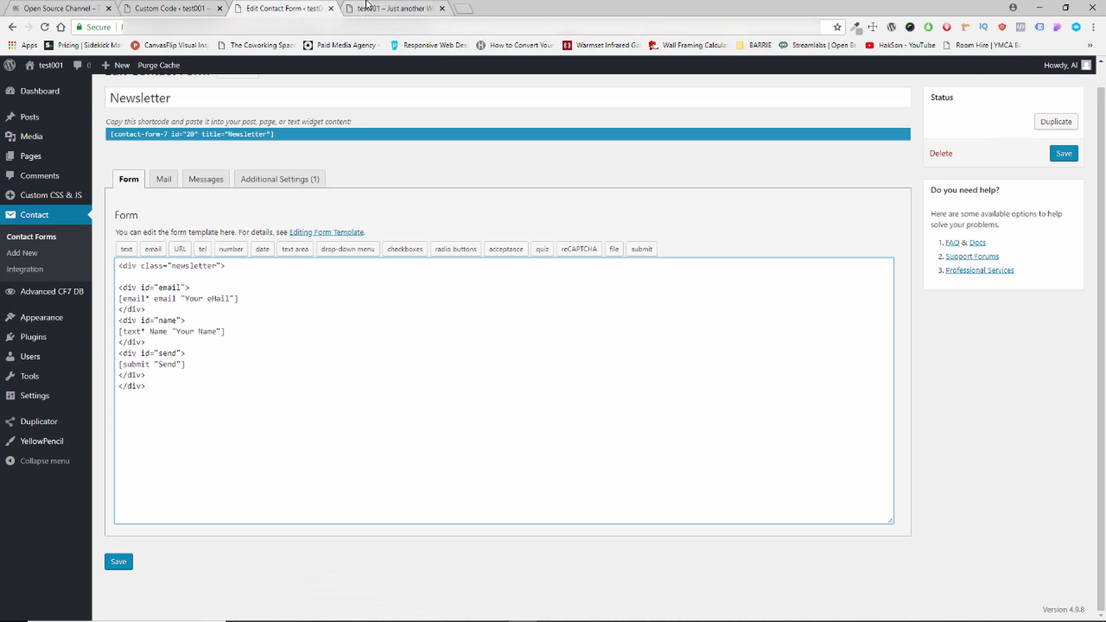
# Reload the live site and check that the newsletter eMail and Name fields are stacked at full width.
pyautogui.click(359, 6)
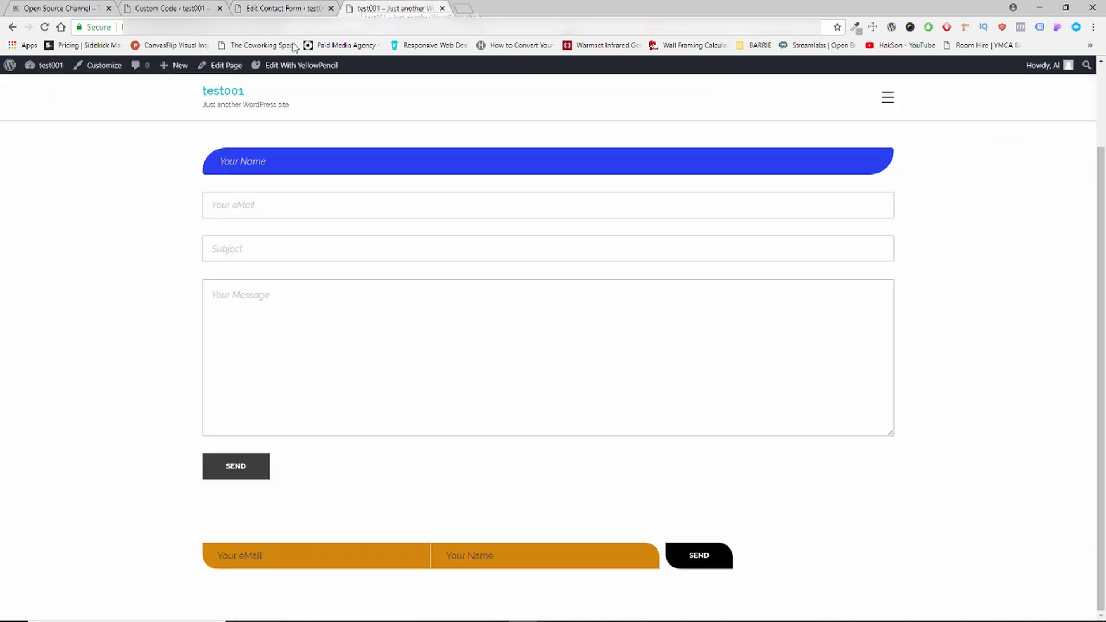
pyautogui.click(43, 29)
pyautogui.scroll(-1, 518, 527)
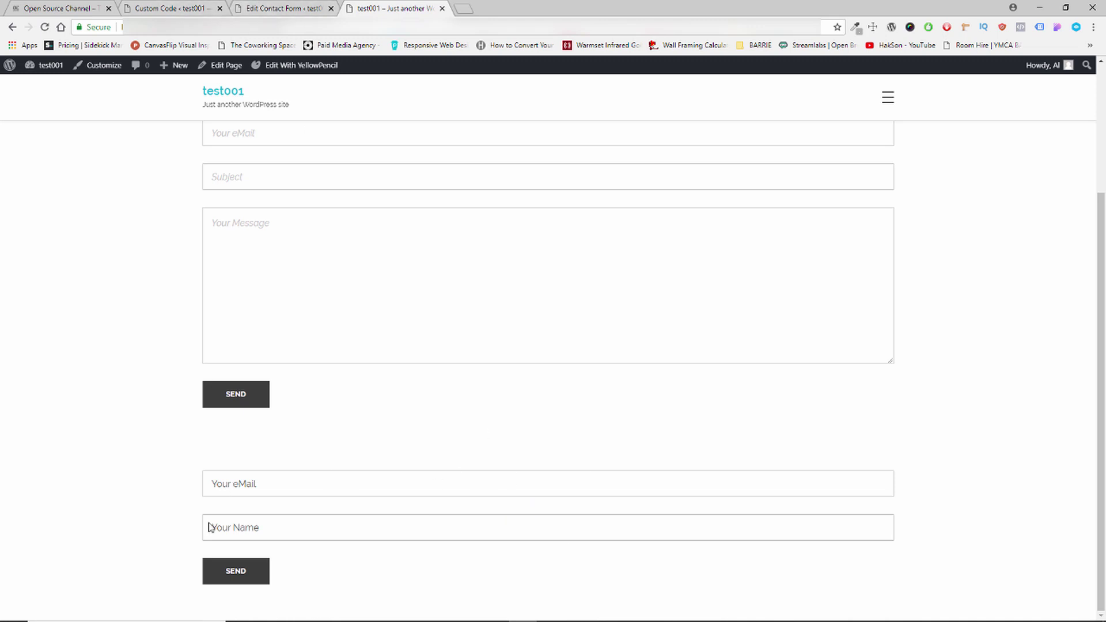
pyautogui.click(204, 478)
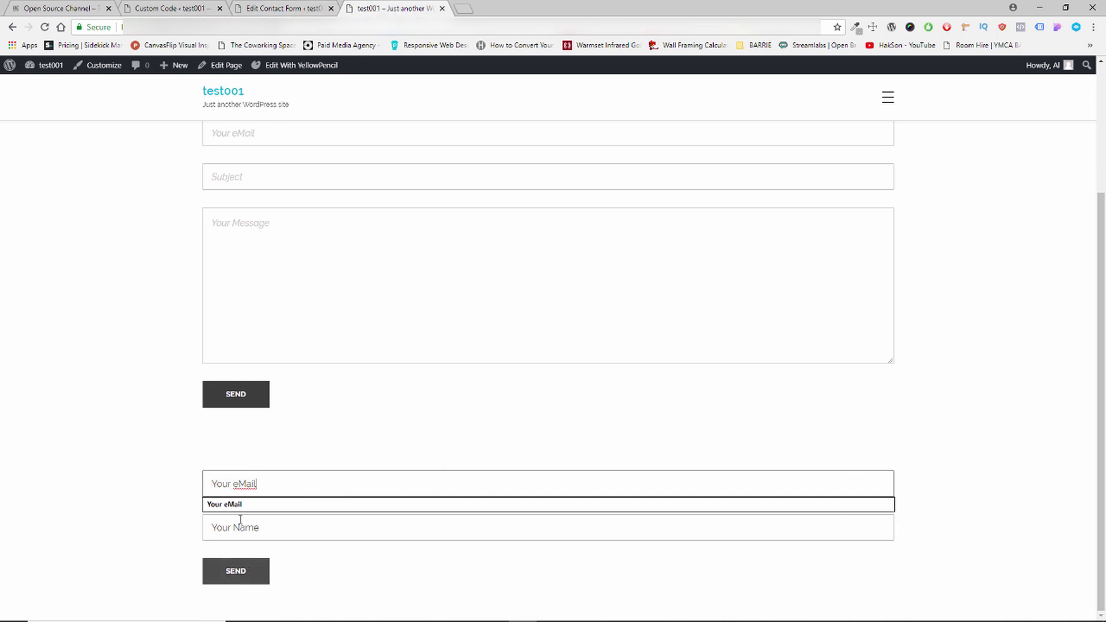
pyautogui.click(467, 582)
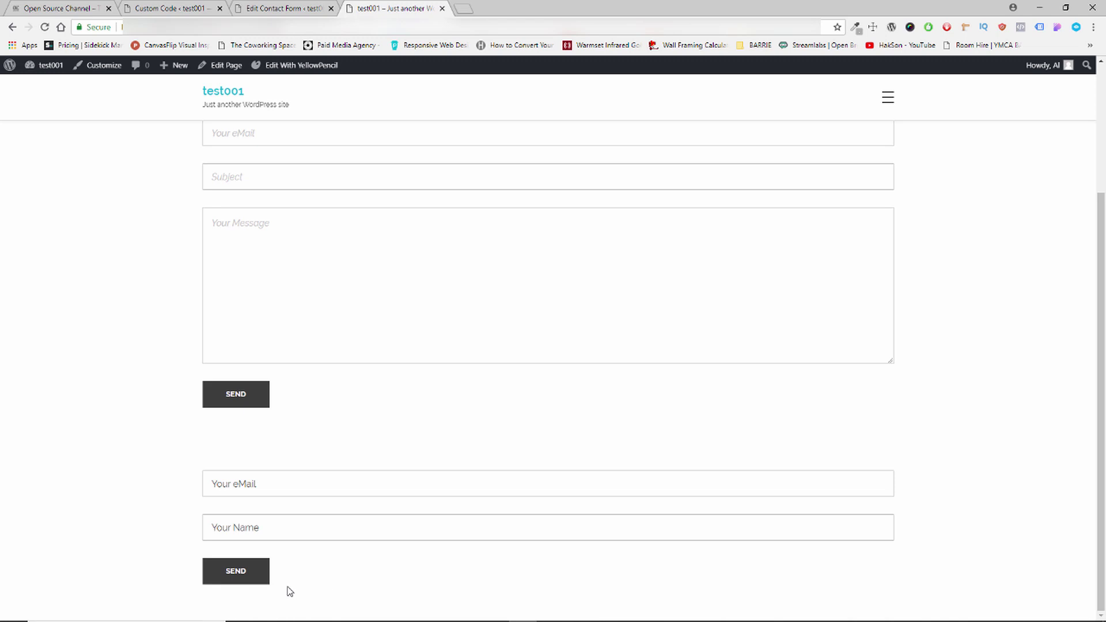
pyautogui.click(171, 8)
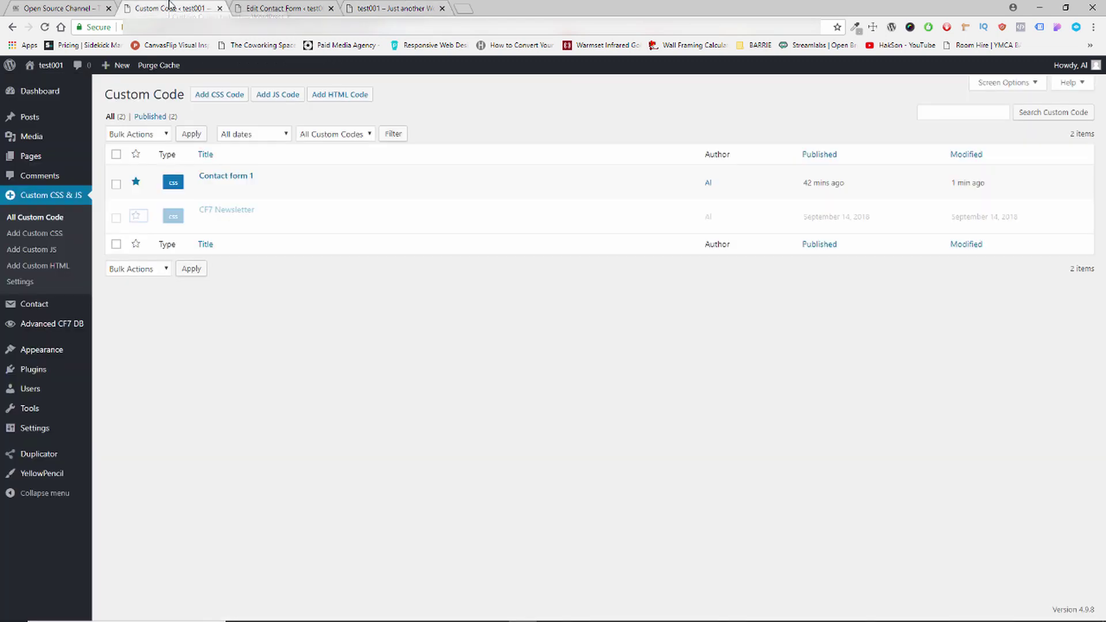
# Reactivate the CF7 Newsletter CSS and scroll its code down to the #send and submit hover rules.
pyautogui.click(134, 216)
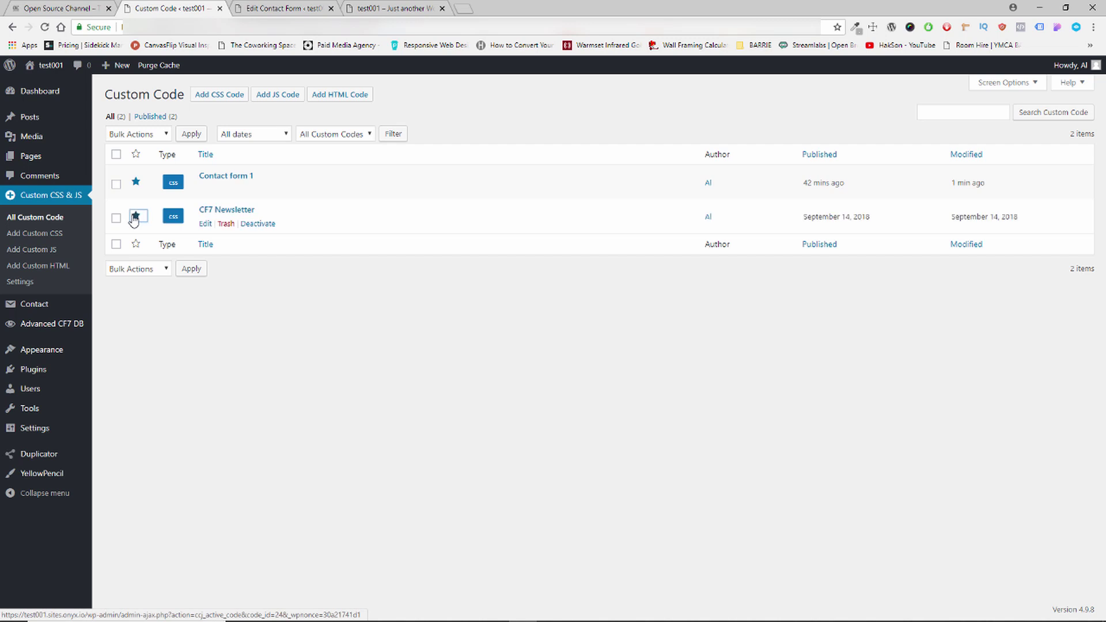
pyautogui.click(205, 223)
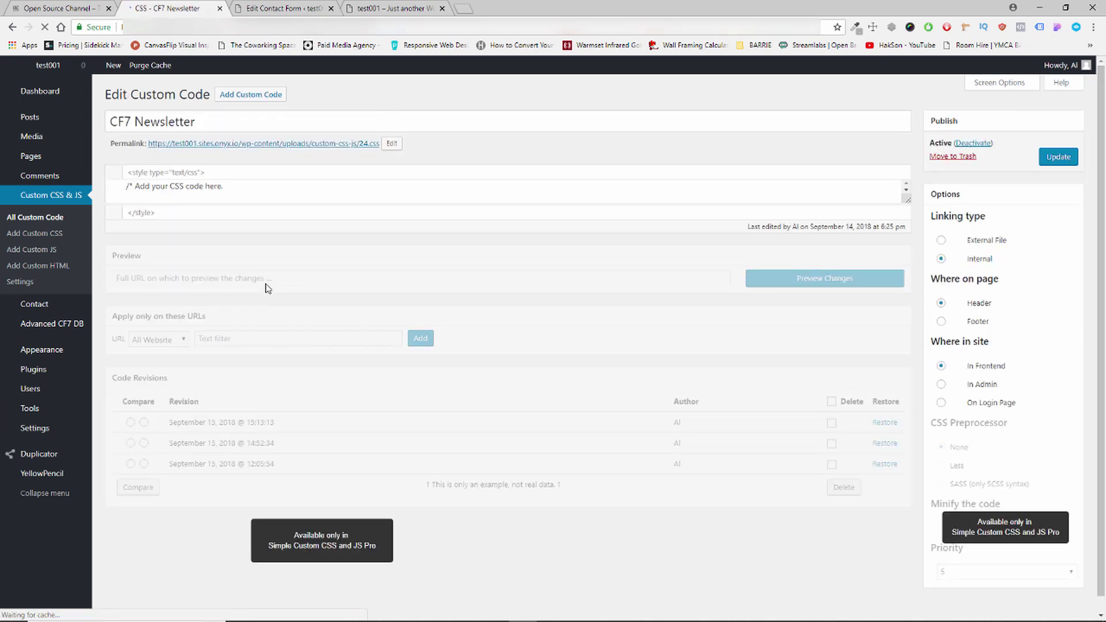
pyautogui.scroll(-3, 431, 347)
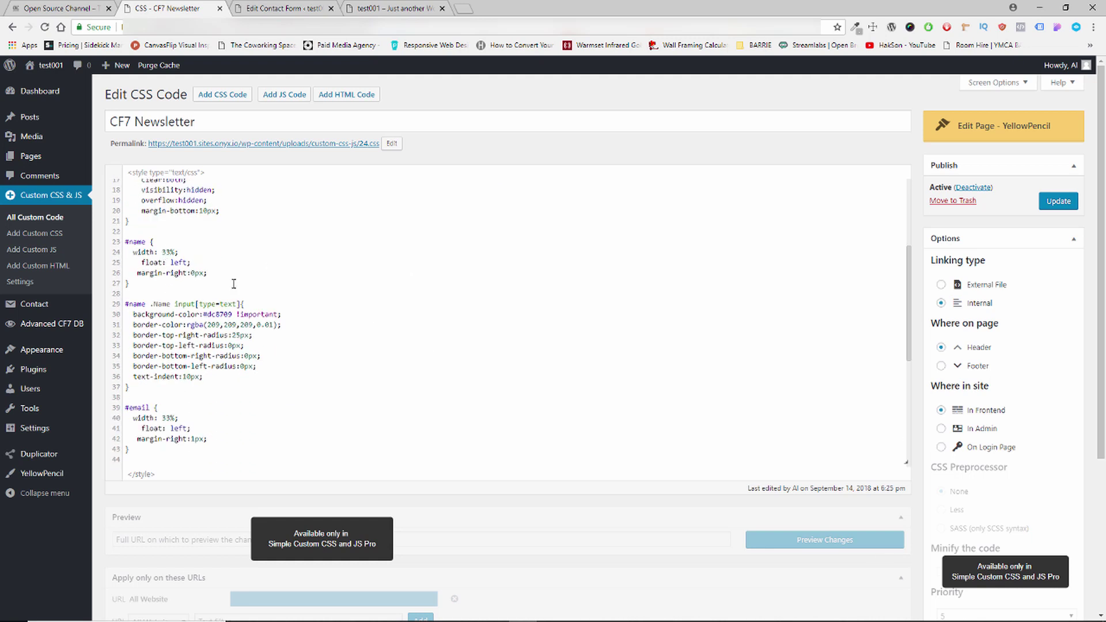
pyautogui.scroll(-1, 299, 306)
pyautogui.scroll(-1, 259, 311)
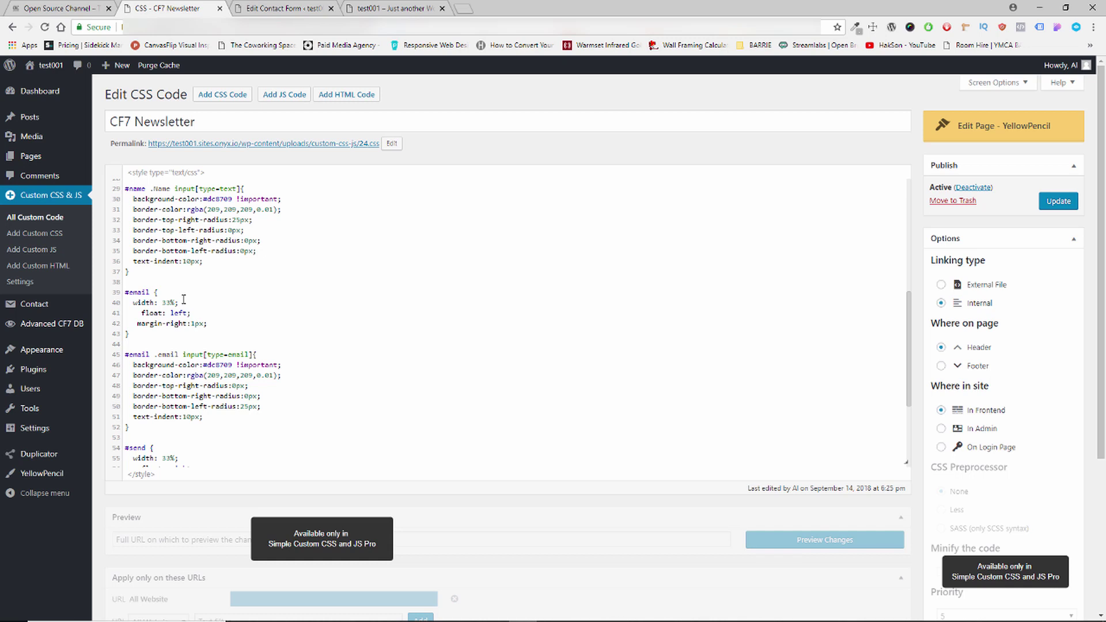
pyautogui.scroll(-2, 184, 299)
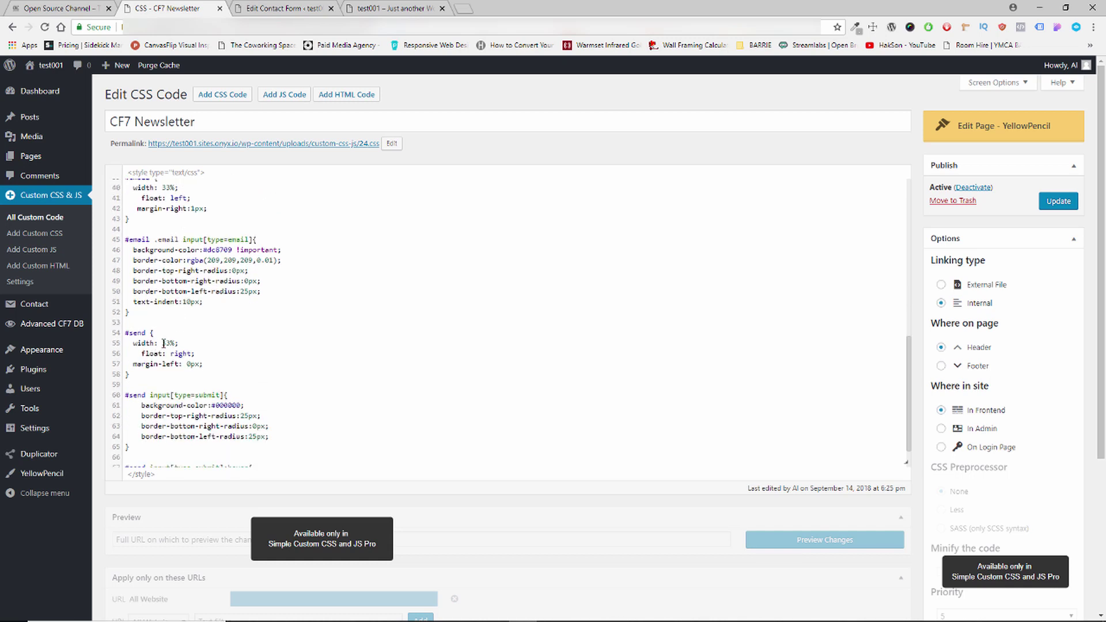
pyautogui.scroll(-1, 230, 345)
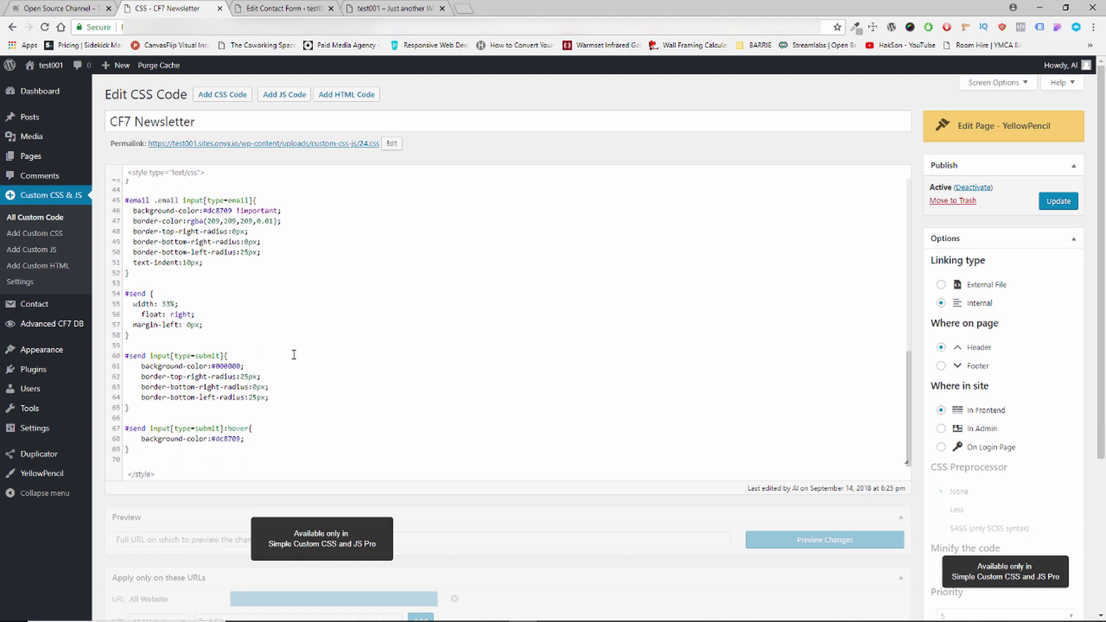
pyautogui.click(291, 8)
# Open the Sample Page with the newsletter form in the YellowPencil visual editor.
pyautogui.click(366, 8)
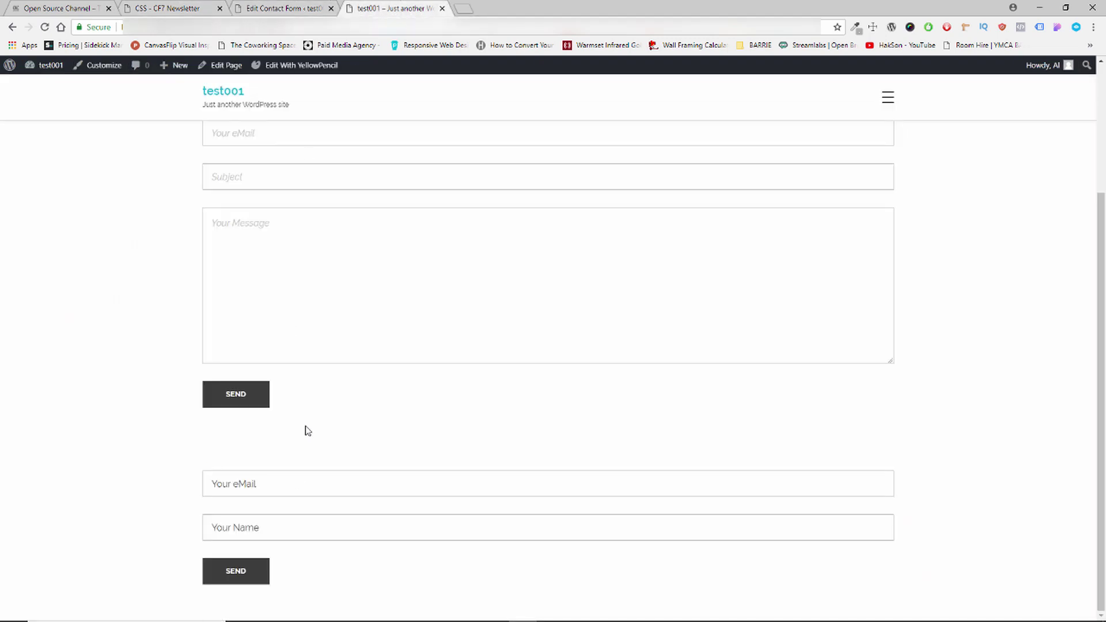
pyautogui.click(288, 7)
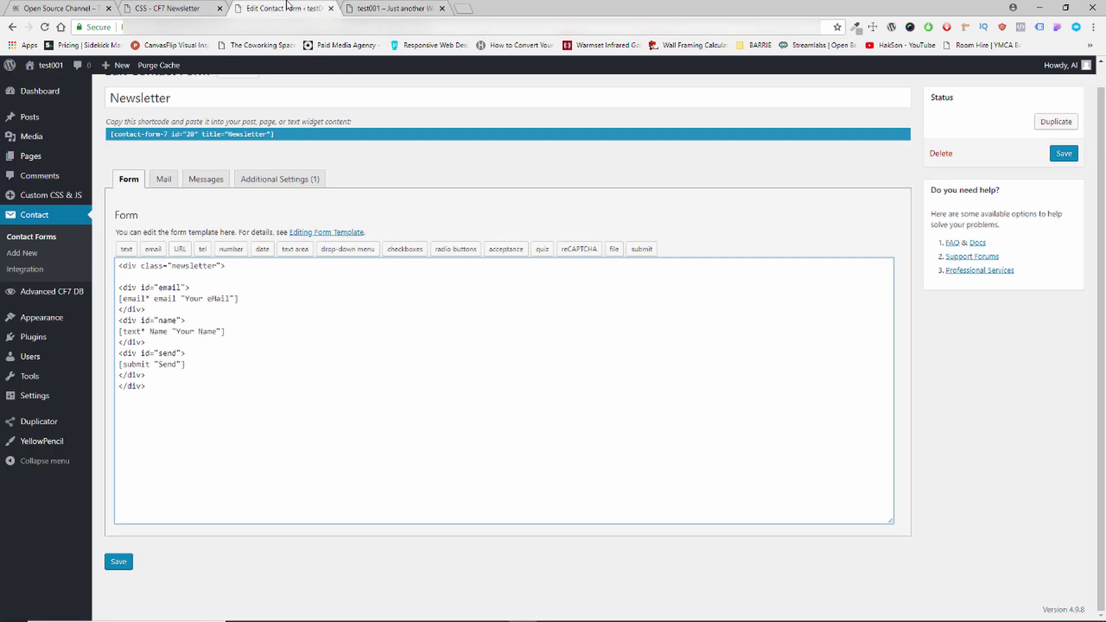
pyautogui.click(340, 386)
pyautogui.click(403, 8)
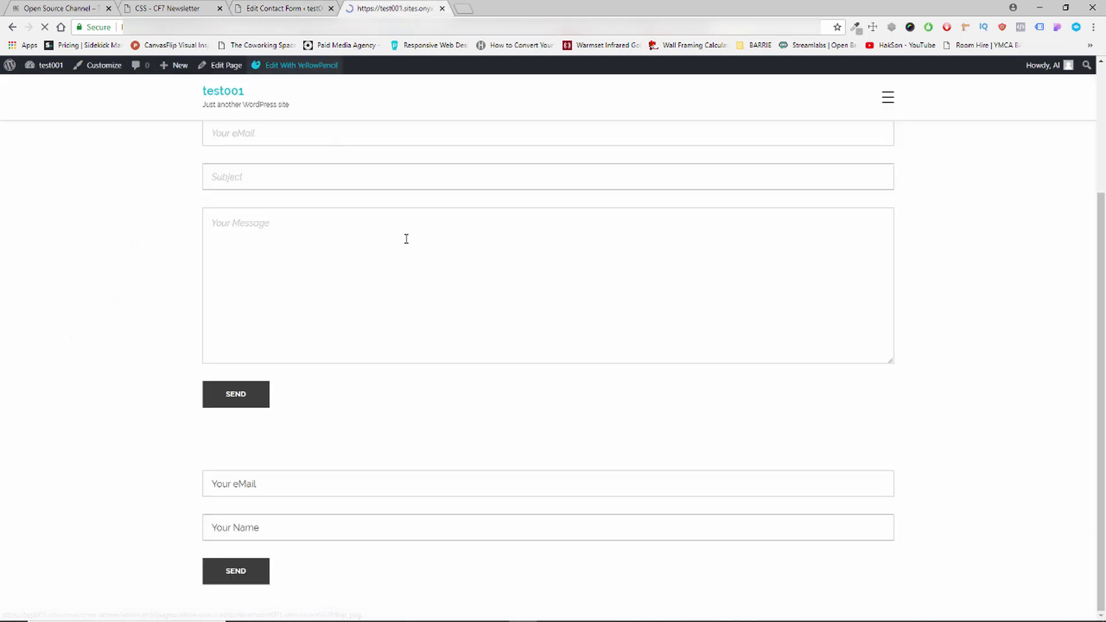
pyautogui.click(256, 7)
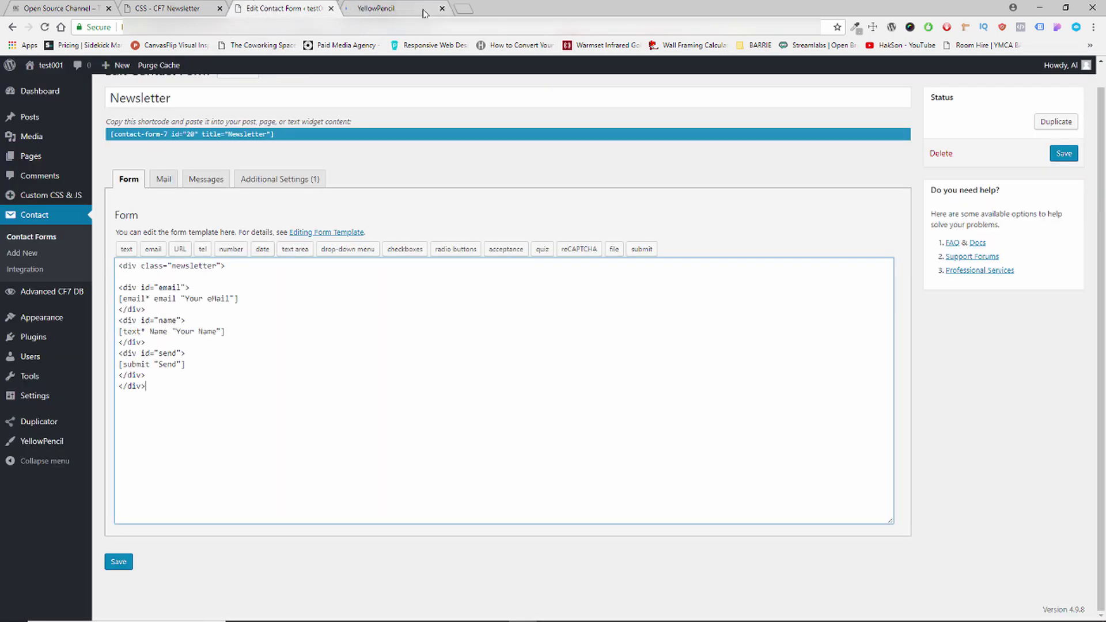
pyautogui.click(412, 10)
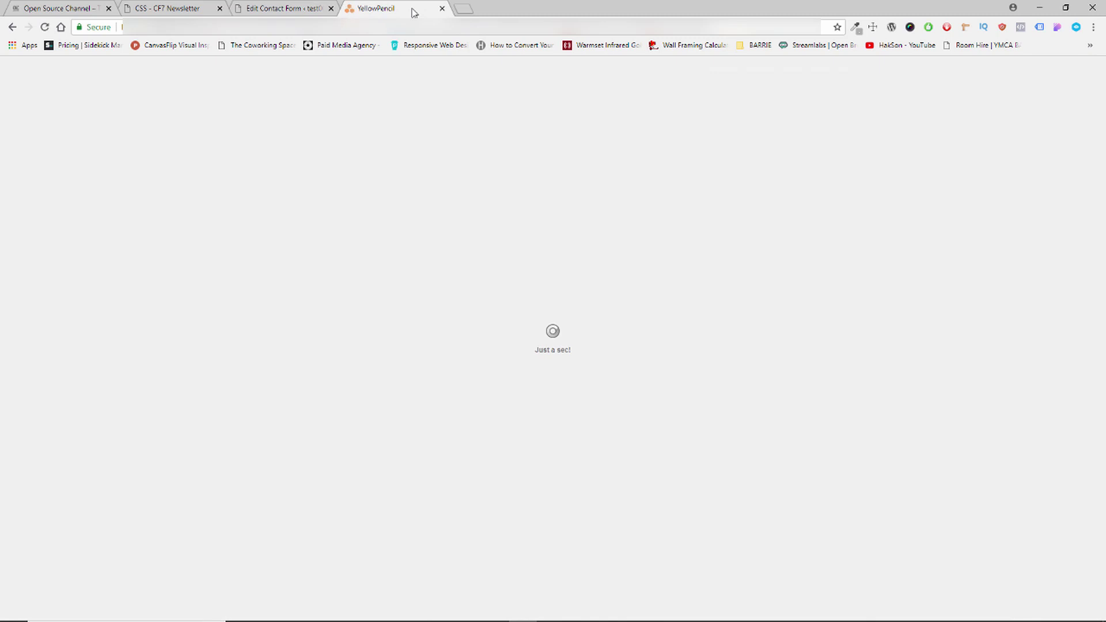
pyautogui.click(138, 7)
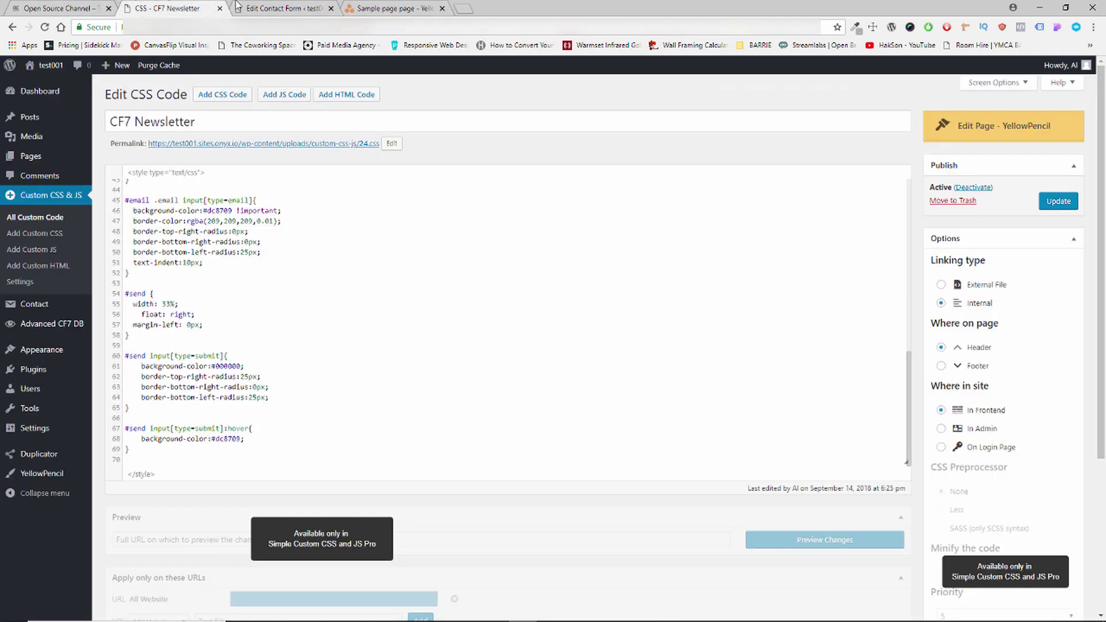
pyautogui.click(297, 8)
pyautogui.click(388, 13)
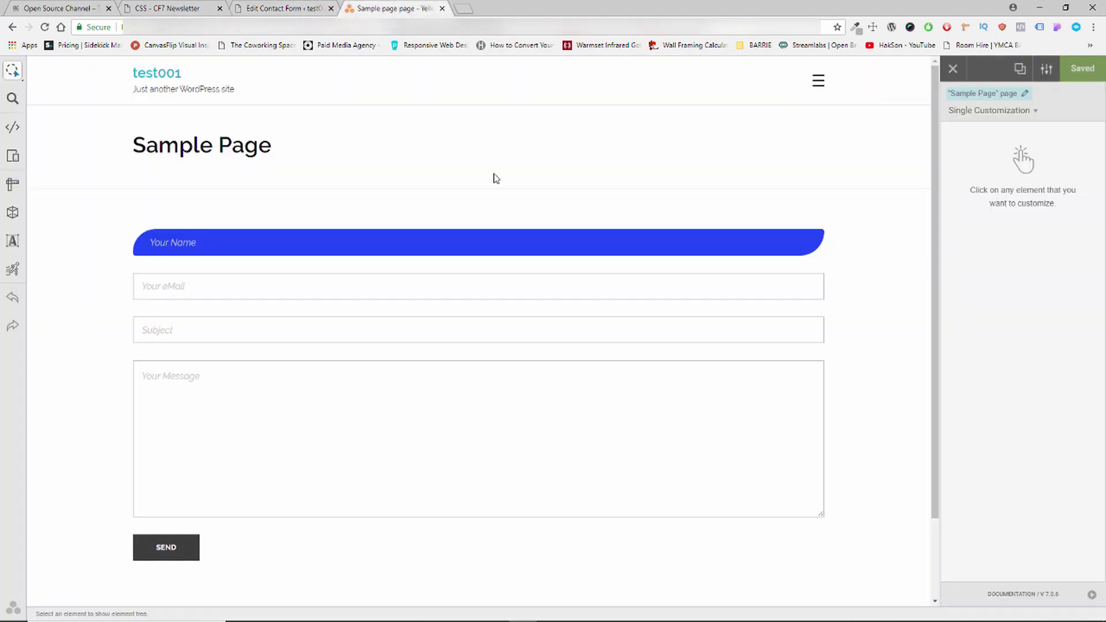
pyautogui.scroll(-2, 575, 323)
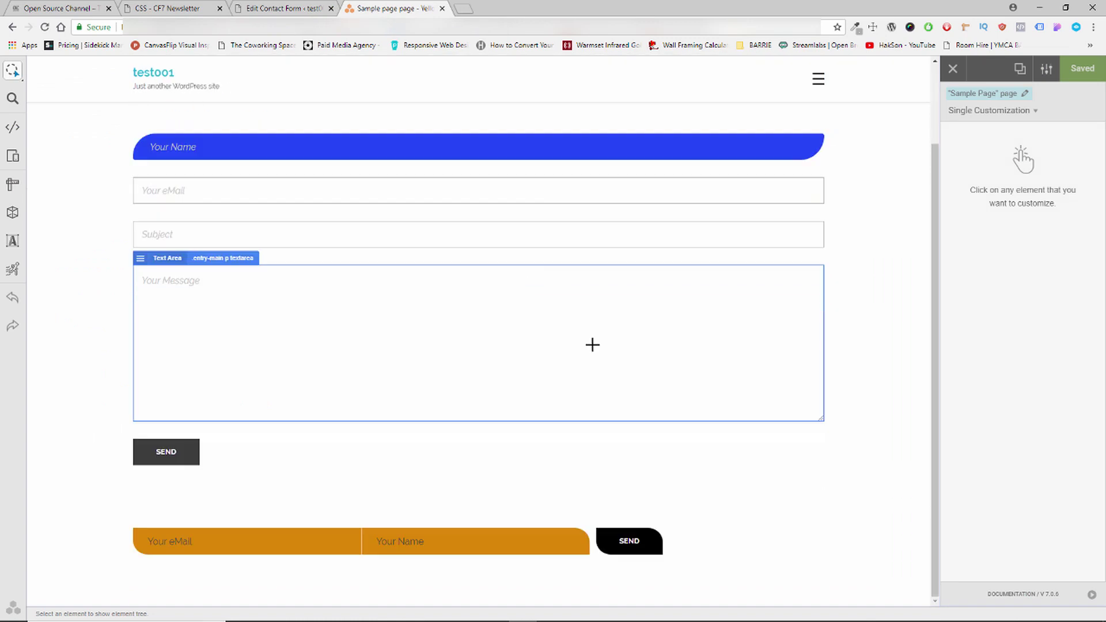
# Select the newsletter form's Send button and widen it to 178px.
pyautogui.click(651, 546)
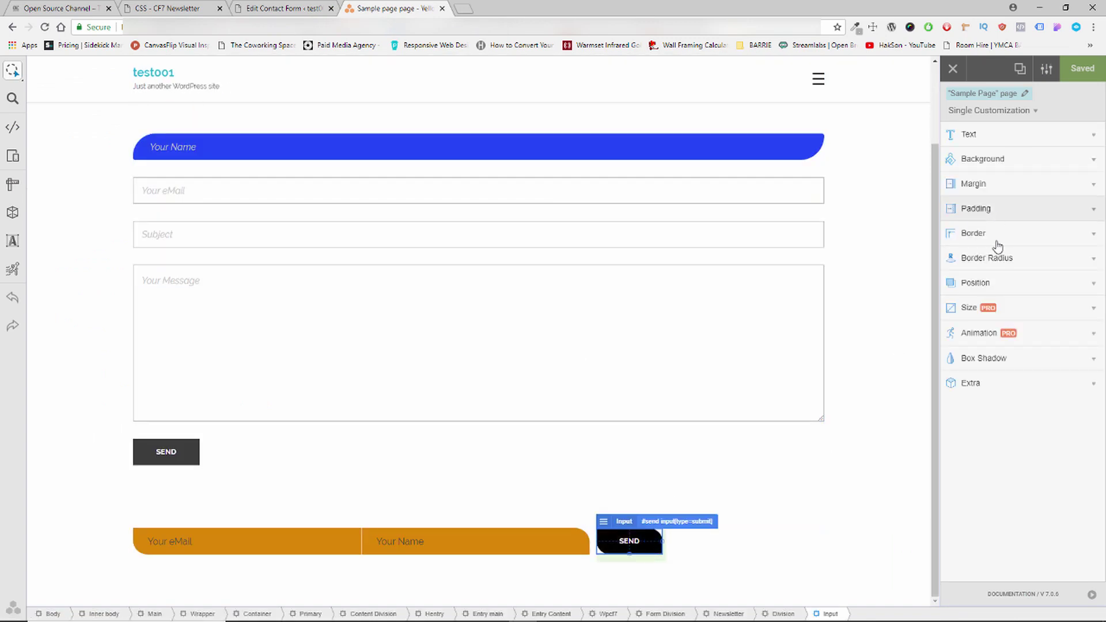
pyautogui.click(1012, 309)
pyautogui.click(972, 259)
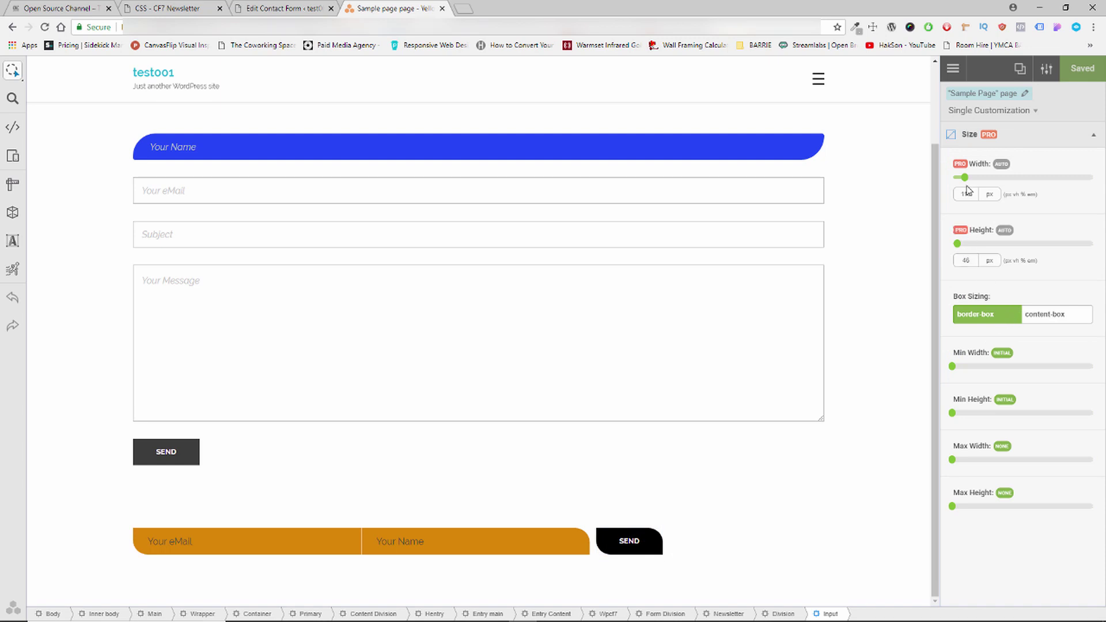
pyautogui.moveTo(969, 182); pyautogui.dragTo(967, 187)
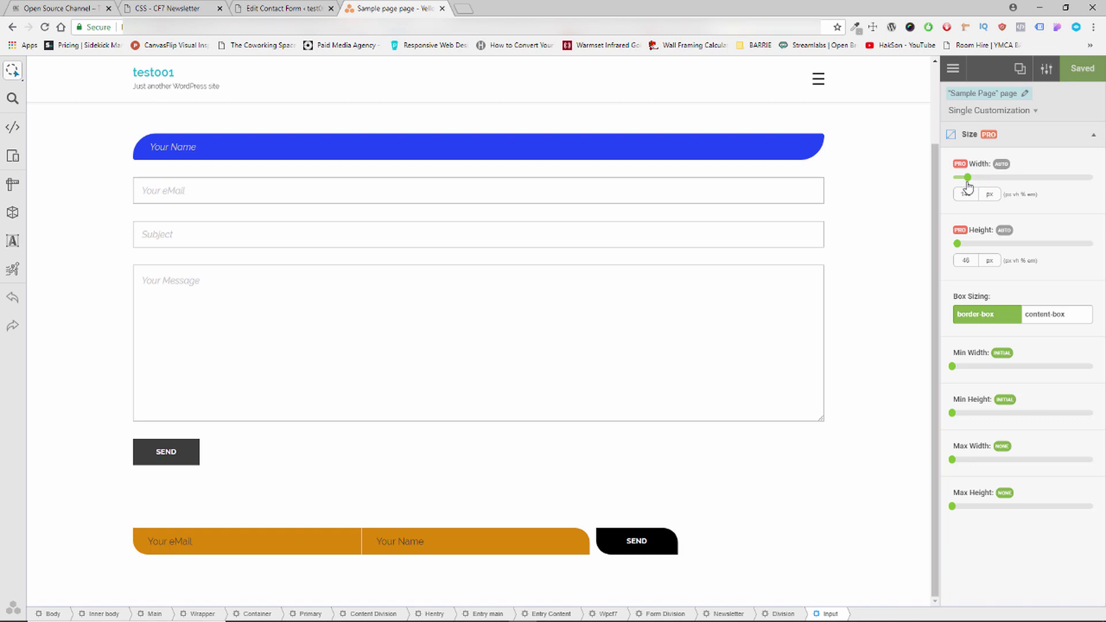
pyautogui.moveTo(968, 186); pyautogui.dragTo(971, 191)
pyautogui.click(972, 192)
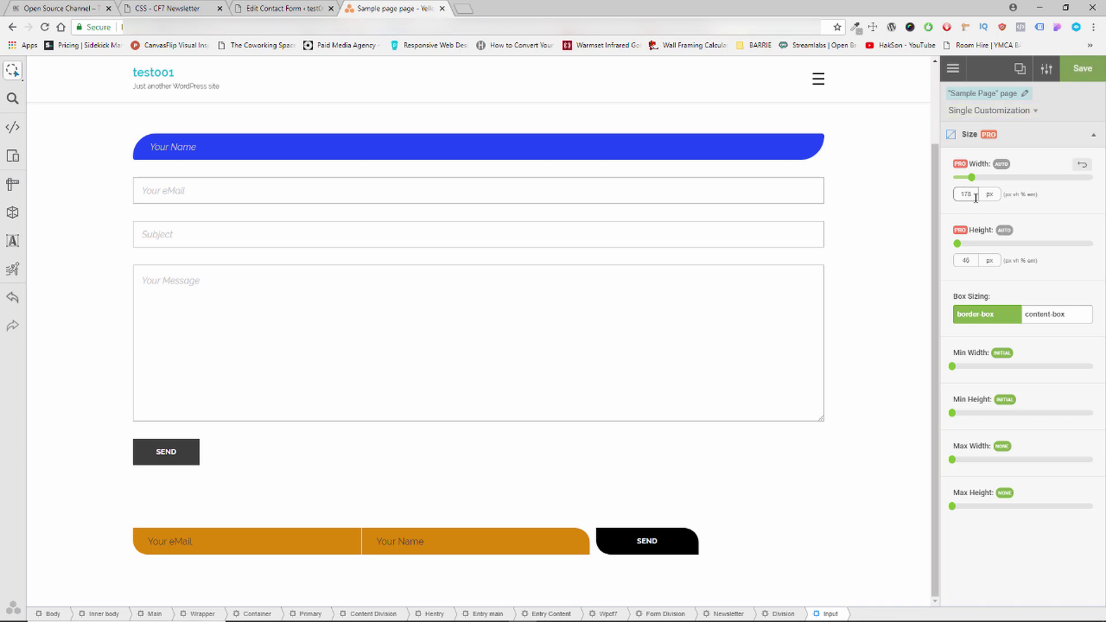
# Copy the generated #send input[type=submit] width rule from YellowPencil's CSS editor.
pyautogui.click(13, 130)
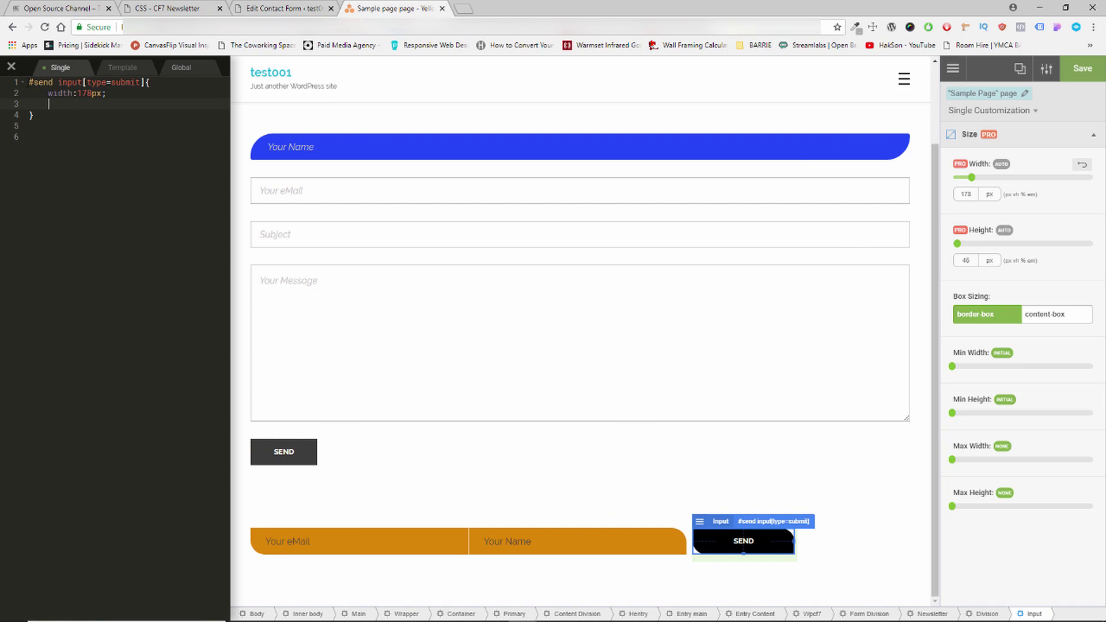
pyautogui.moveTo(28, 83); pyautogui.dragTo(46, 116)
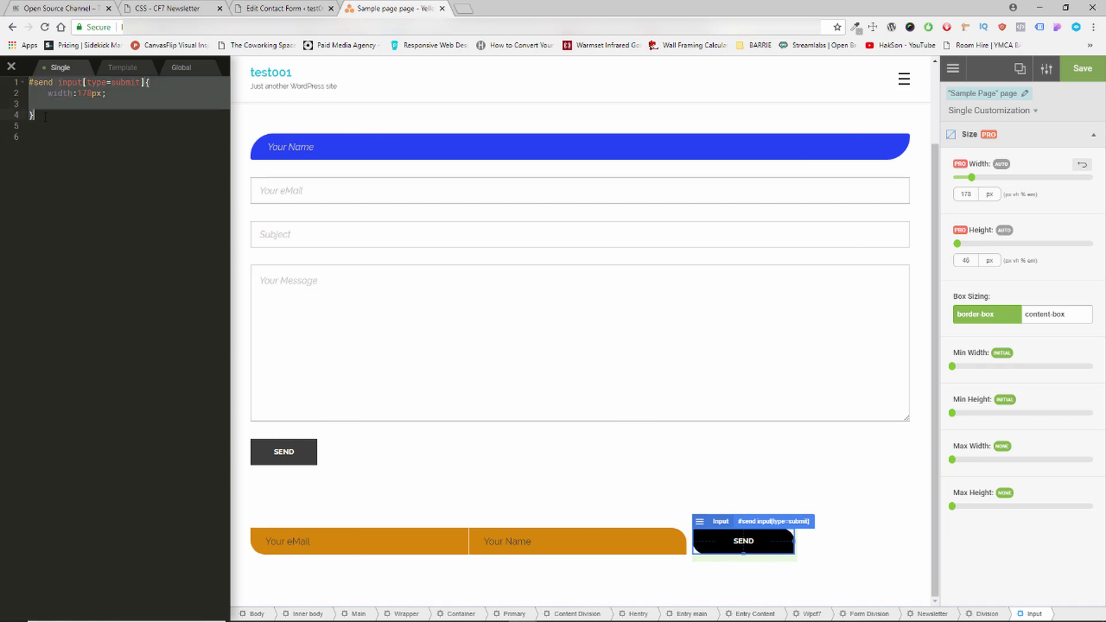
pyautogui.rightClick(45, 96)
pyautogui.click(74, 138)
pyautogui.click(952, 69)
pyautogui.click(952, 69)
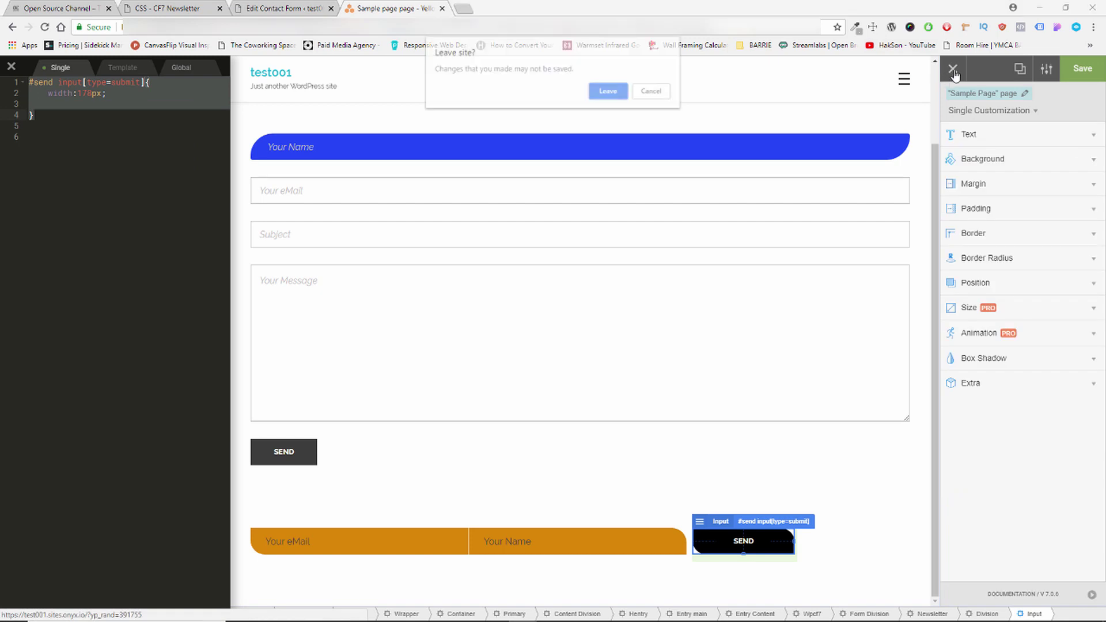
# Paste the copied submit-button width rule at the end of the CF7 Newsletter CSS.
pyautogui.click(599, 95)
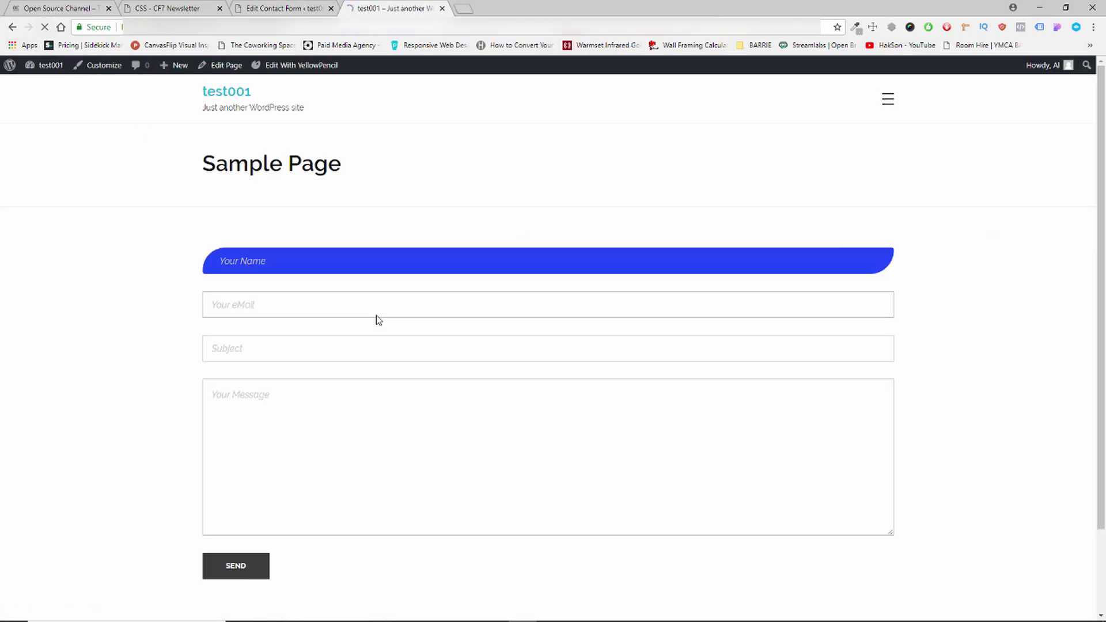
pyautogui.scroll(-2, 387, 333)
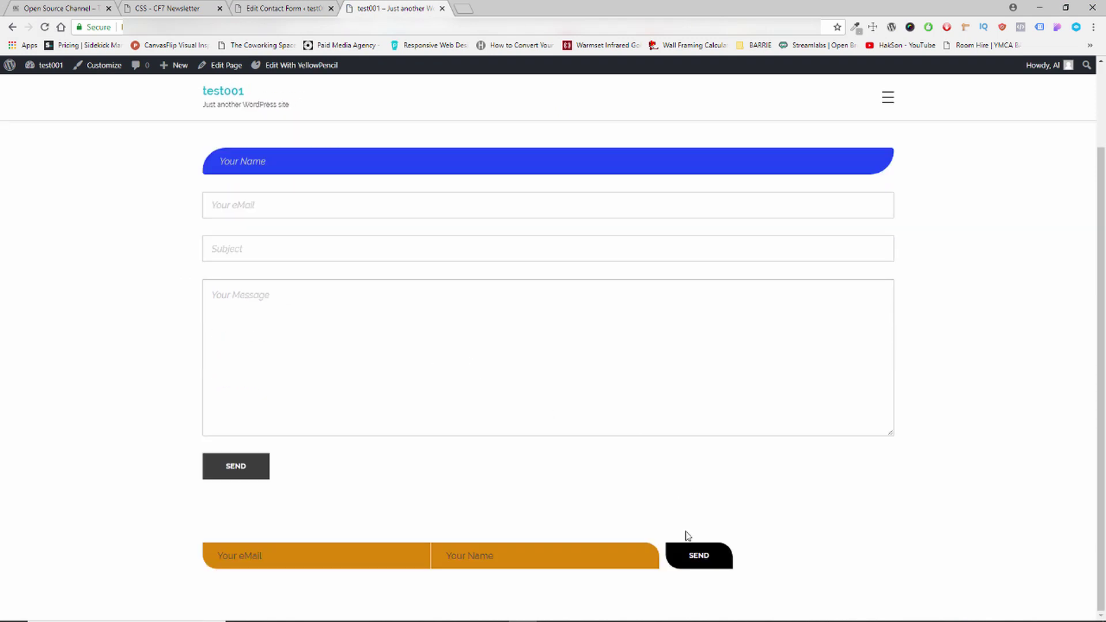
pyautogui.click(151, 7)
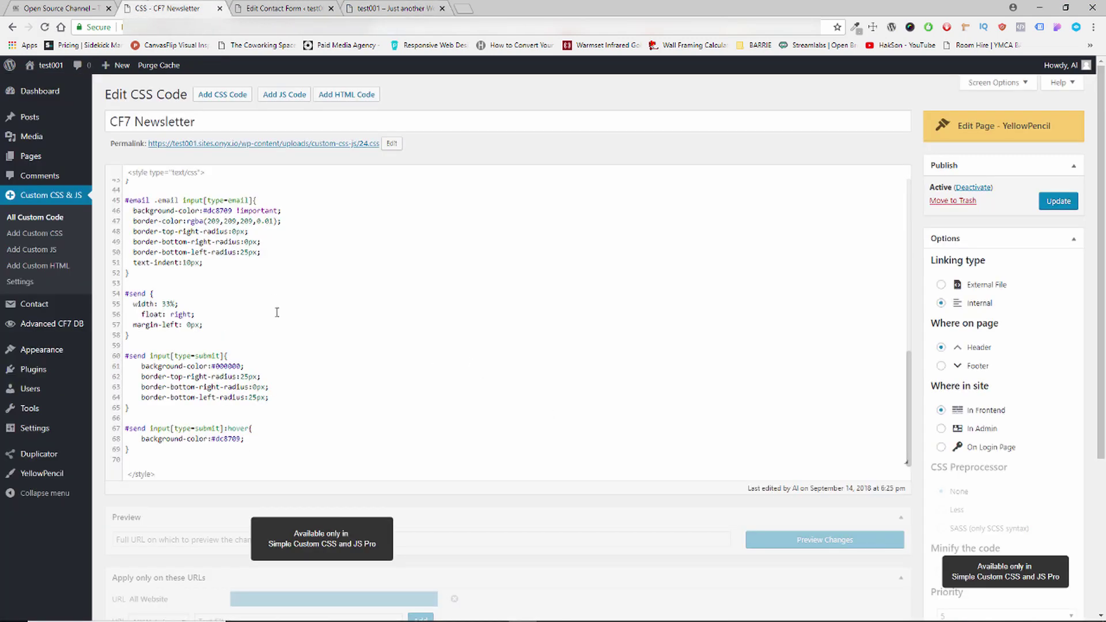
pyautogui.scroll(-4, 348, 348)
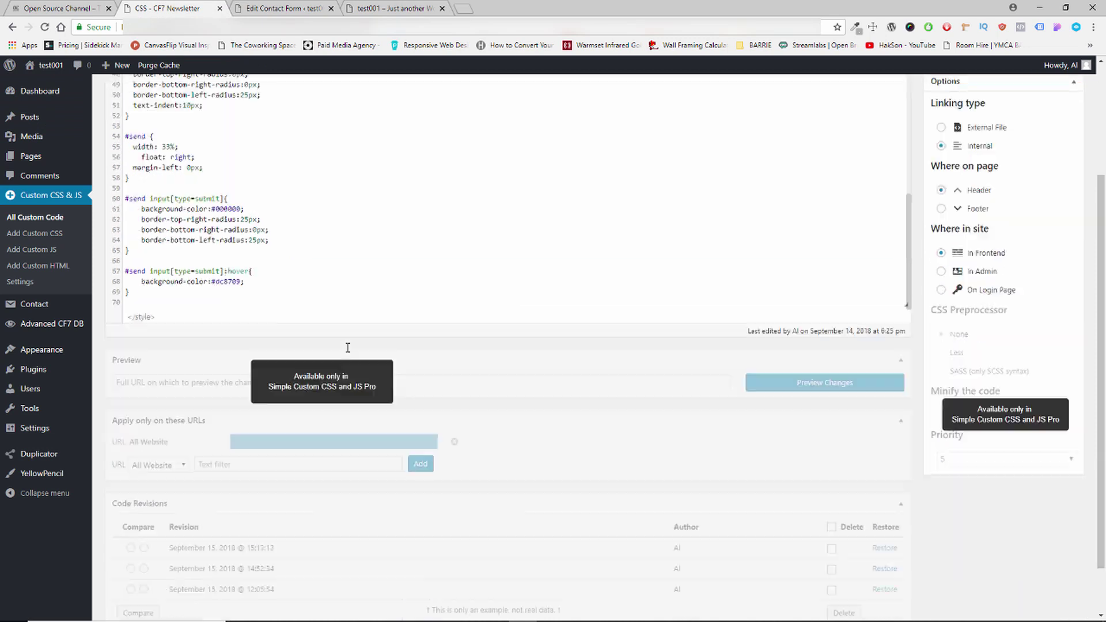
pyautogui.scroll(4, 653, 205)
pyautogui.scroll(-5, 653, 205)
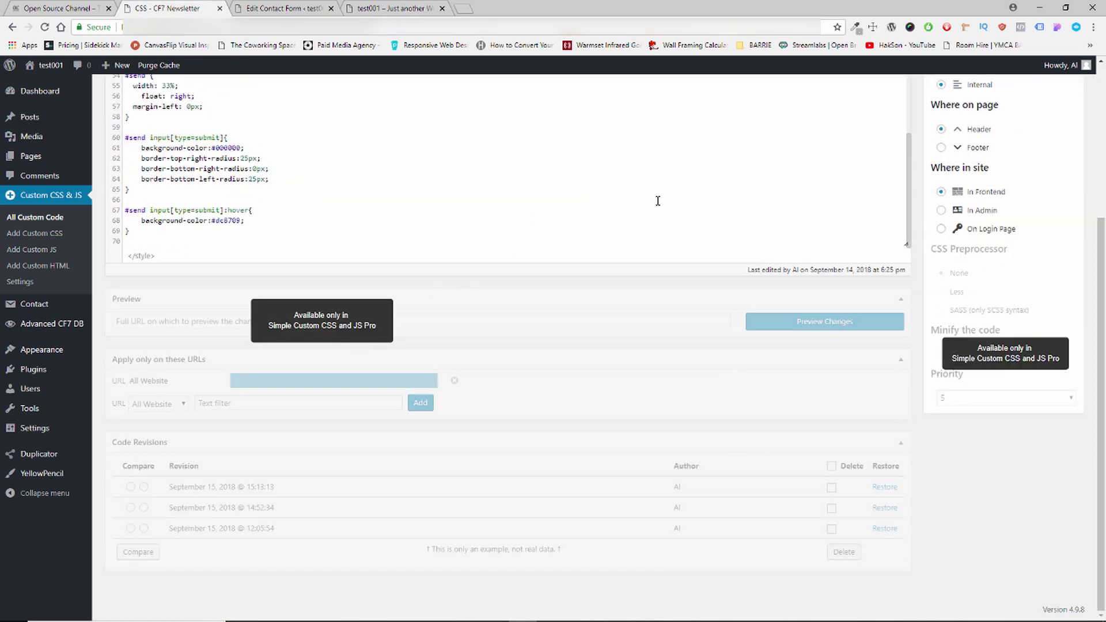
pyautogui.scroll(4, 720, 424)
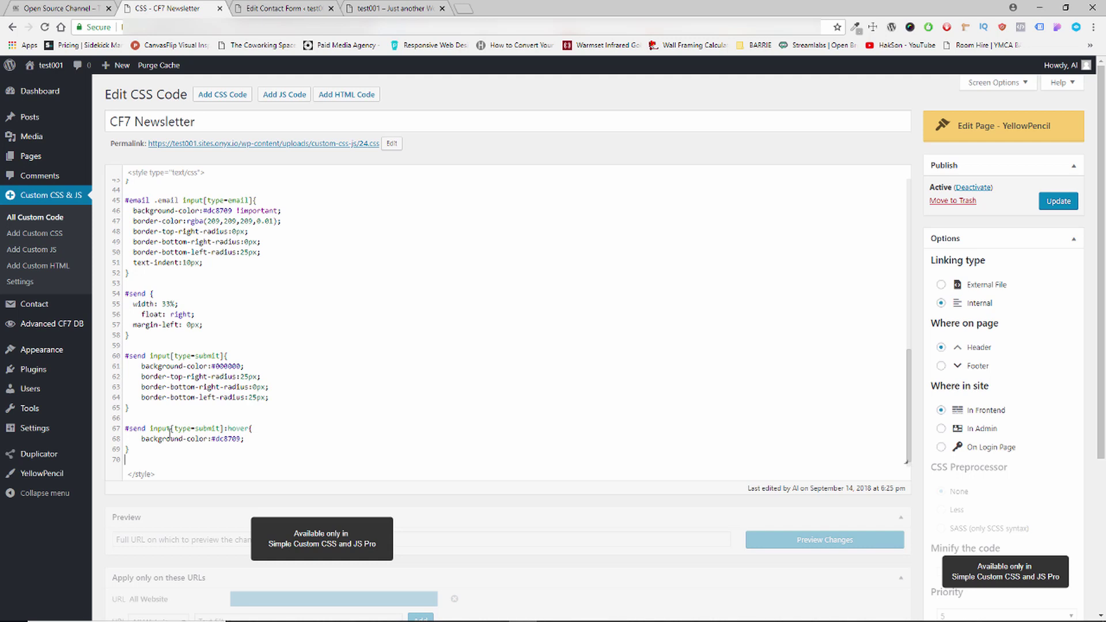
pyautogui.press('Return')
pyautogui.hotkey('ctrl', 'v')
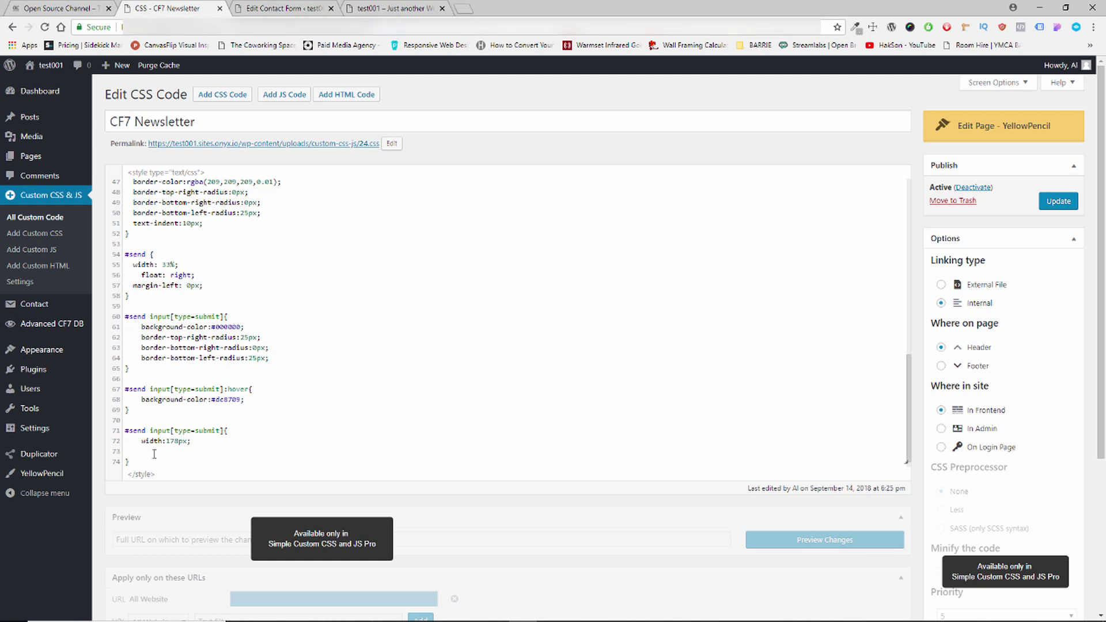
# Move width:178px into the existing #send input[type=submit] rule after border-bottom-left-radius.
pyautogui.moveTo(142, 444); pyautogui.dragTo(194, 442)
pyautogui.rightClick(183, 442)
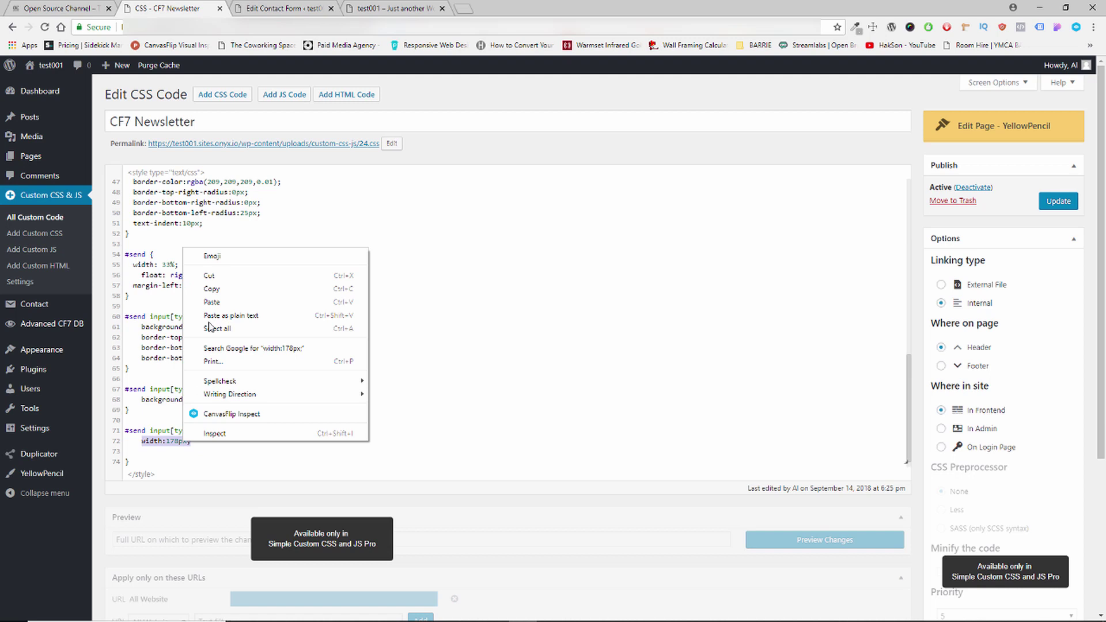
pyautogui.click(219, 287)
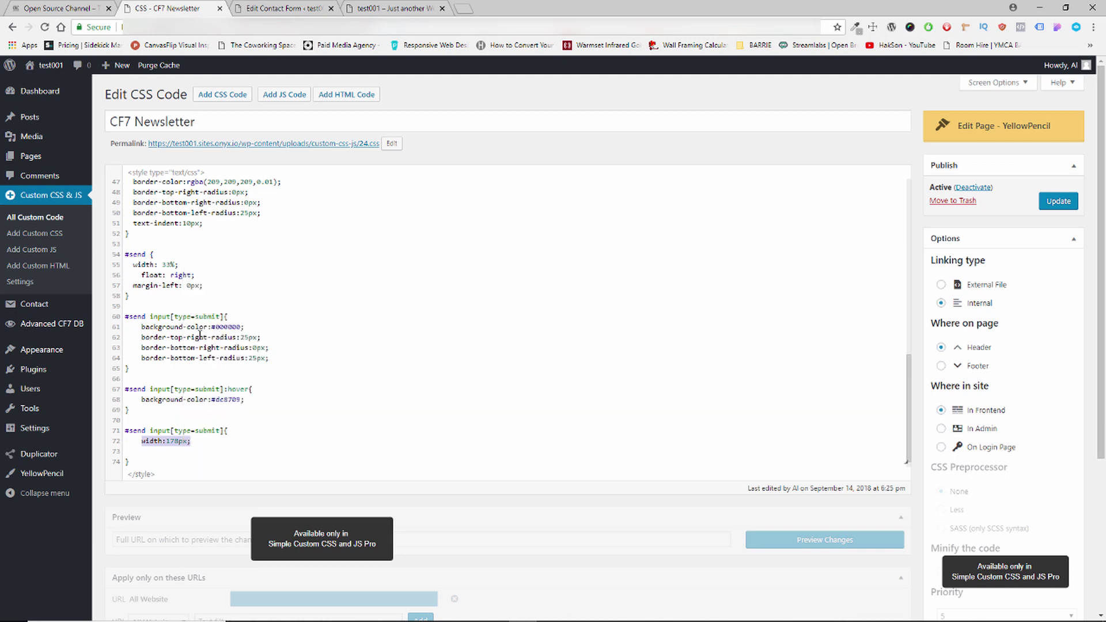
pyautogui.click(276, 358)
pyautogui.press('Return')
pyautogui.hotkey('ctrl', 'v')
# Delete the duplicate submit rule at lines 71–75 and update the CSS.
pyautogui.scroll(-1, 301, 360)
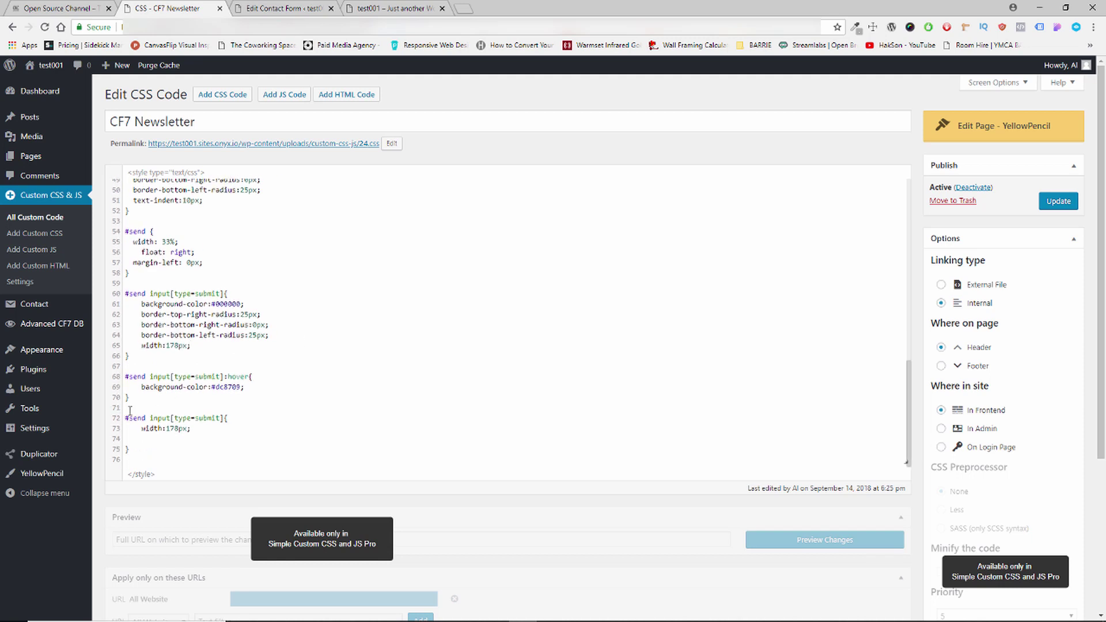
pyautogui.moveTo(128, 412); pyautogui.dragTo(195, 452)
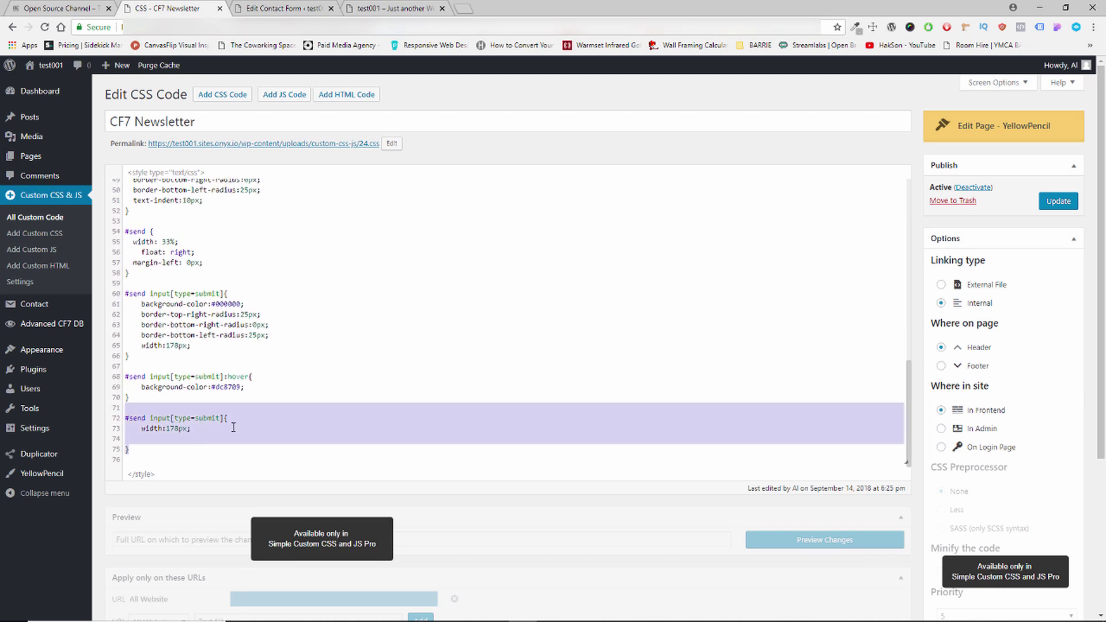
pyautogui.press('BackSpace')
pyautogui.press('BackSpace')
pyautogui.press('Delete')
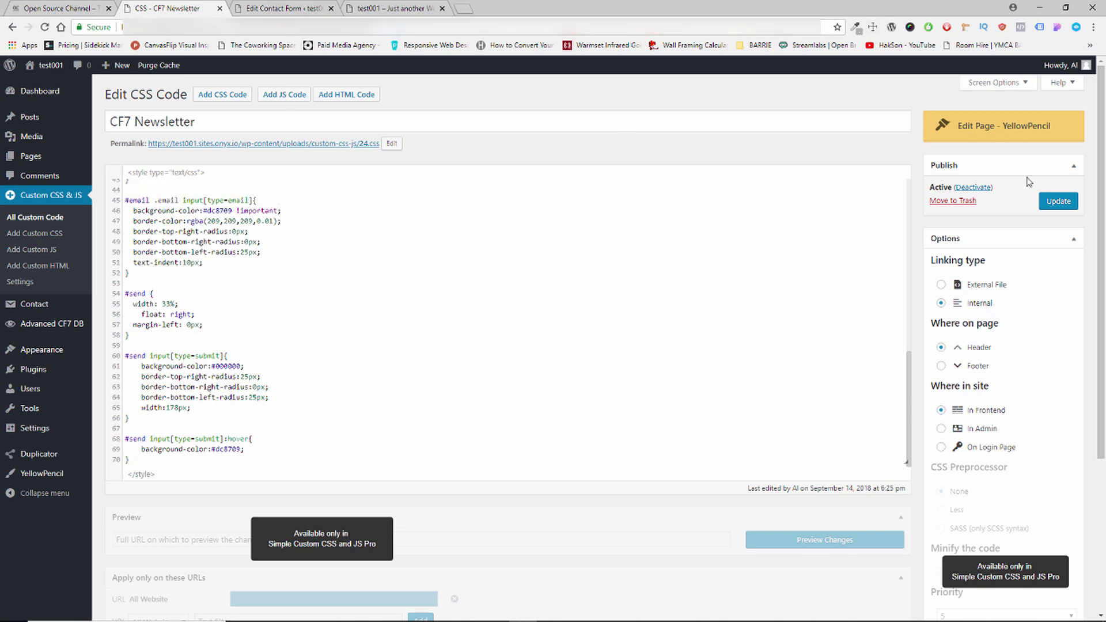
pyautogui.click(1054, 202)
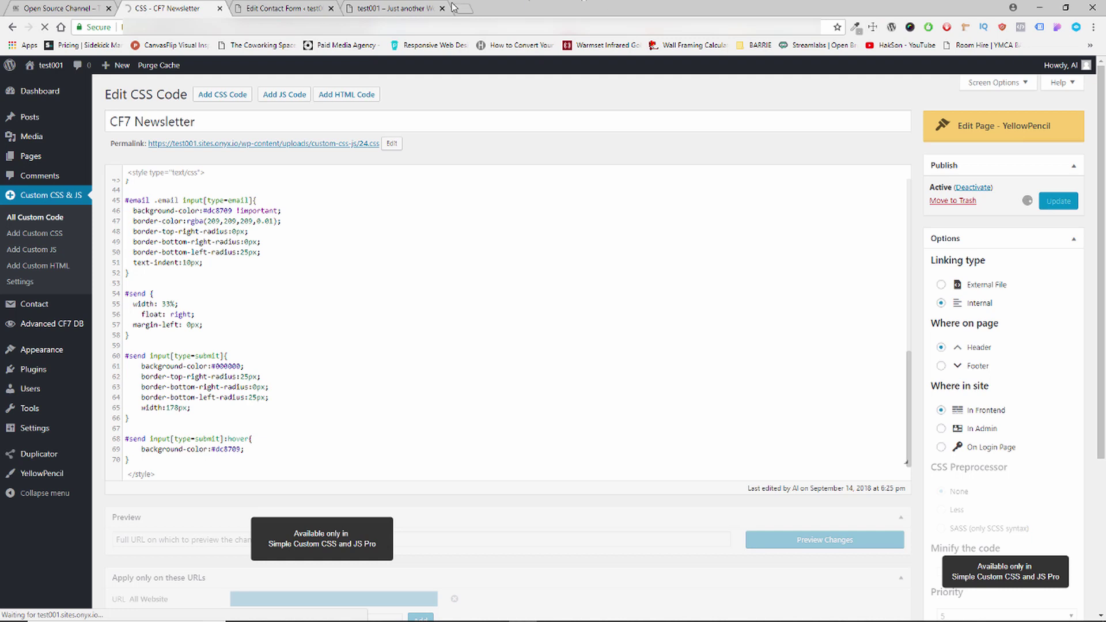
# Reload the live site to see the widened black Send button, then return to the CSS editor.
pyautogui.click(383, 7)
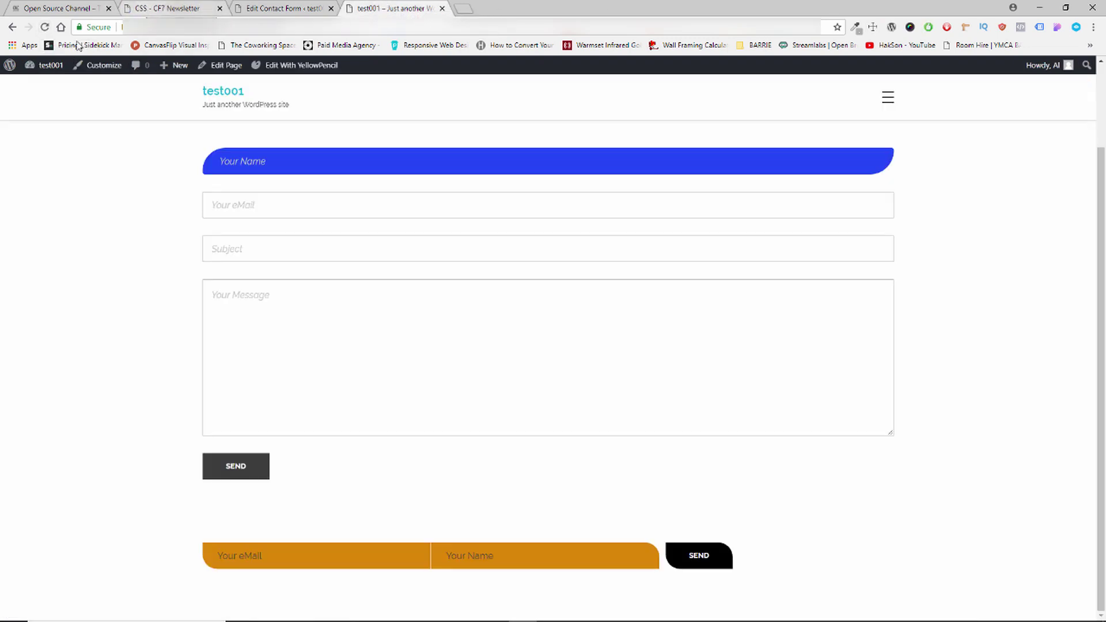
pyautogui.click(43, 27)
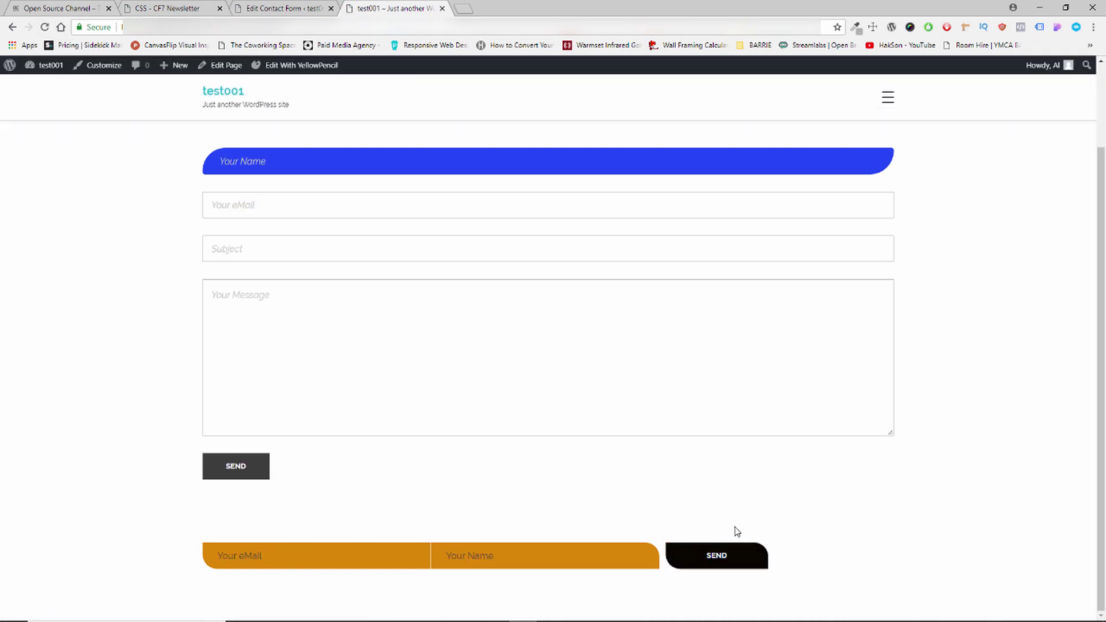
pyautogui.click(716, 547)
pyautogui.click(150, 9)
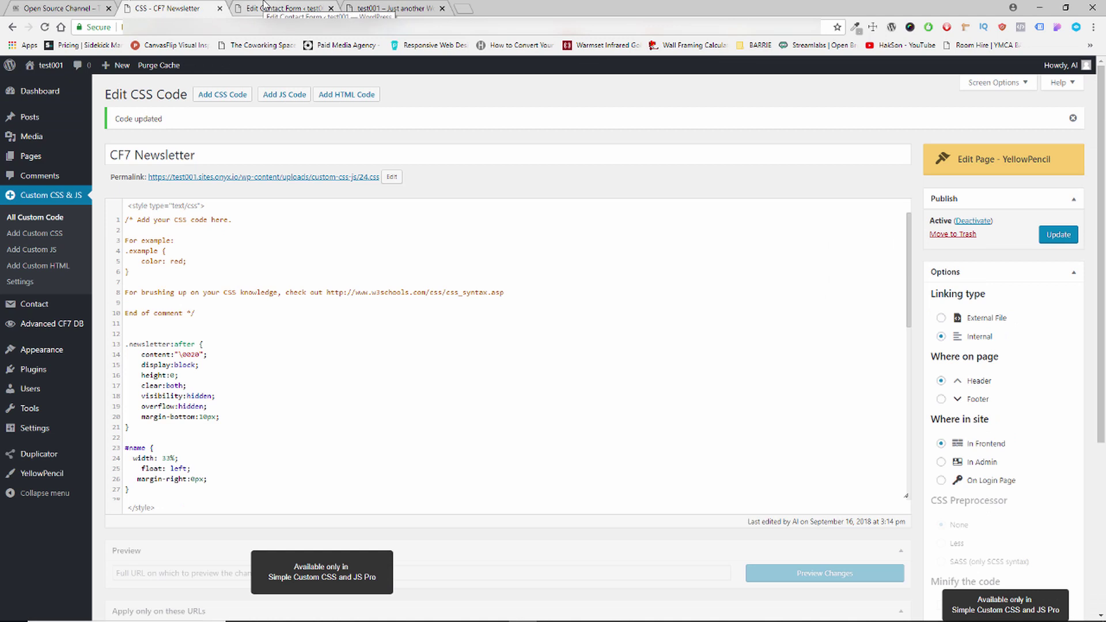
# Go through Plugins and Contact to the Advanced CF7 DB submissions view.
pyautogui.click(35, 371)
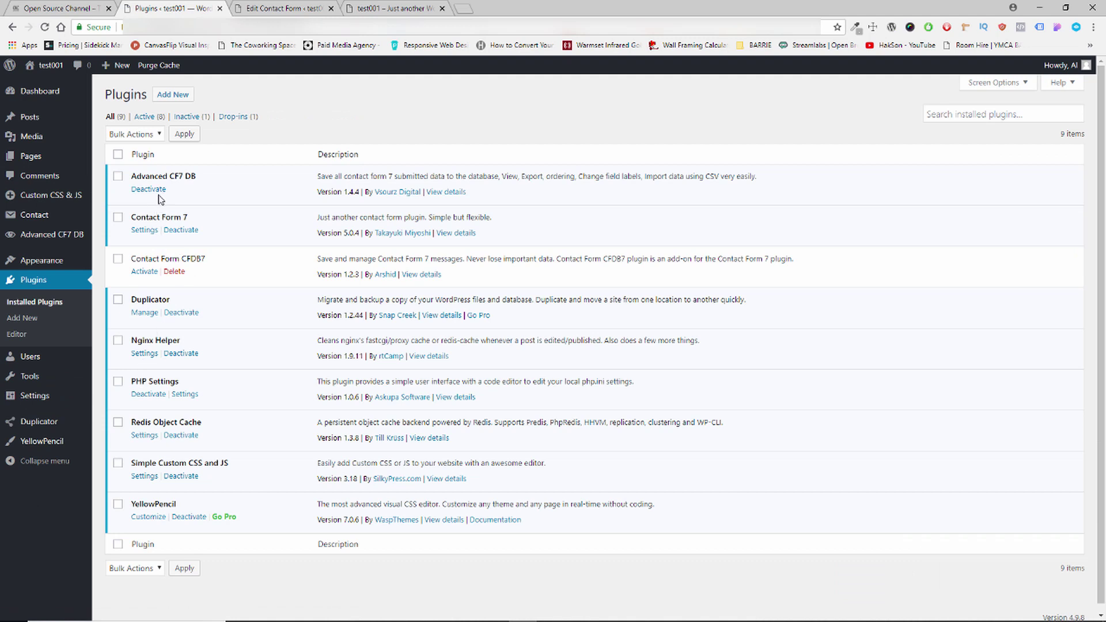
pyautogui.scroll(-1, 173, 535)
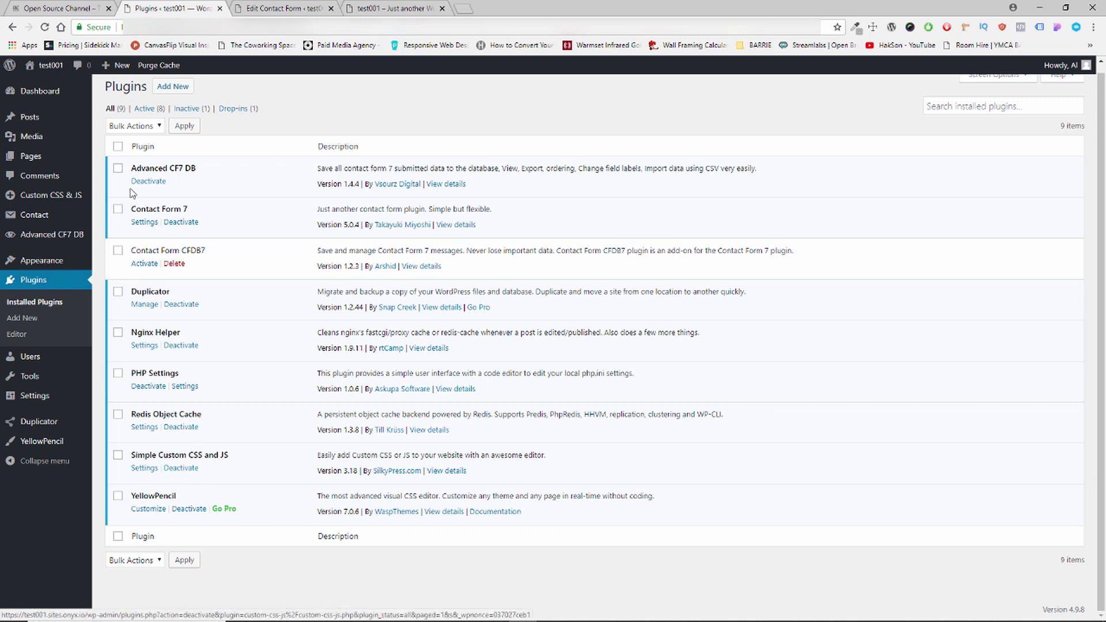
pyautogui.moveTo(52, 205)
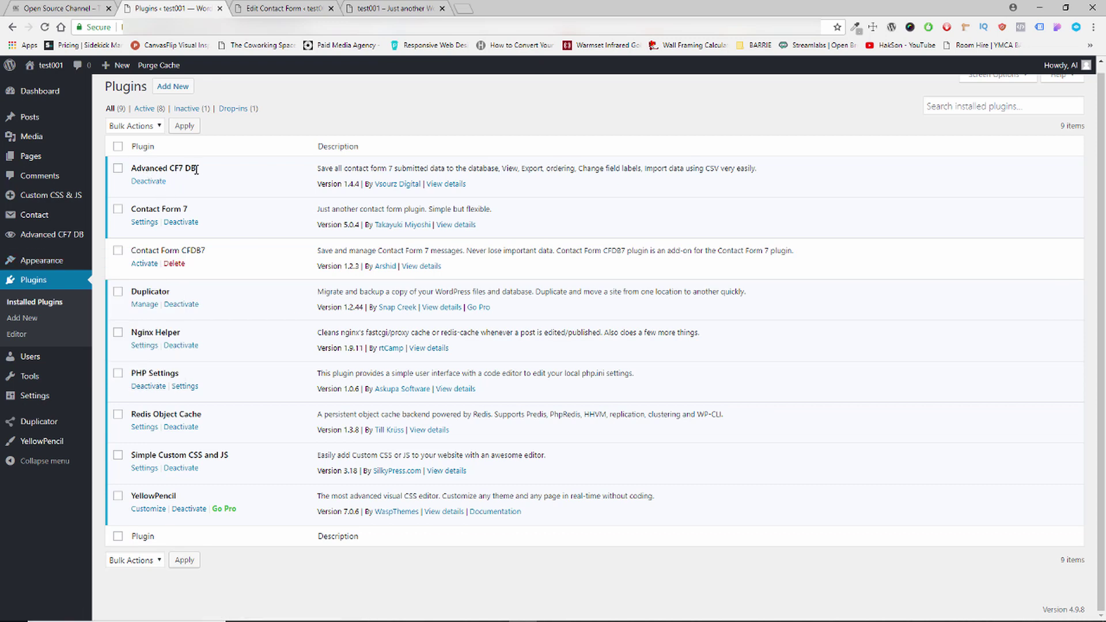
pyautogui.click(46, 223)
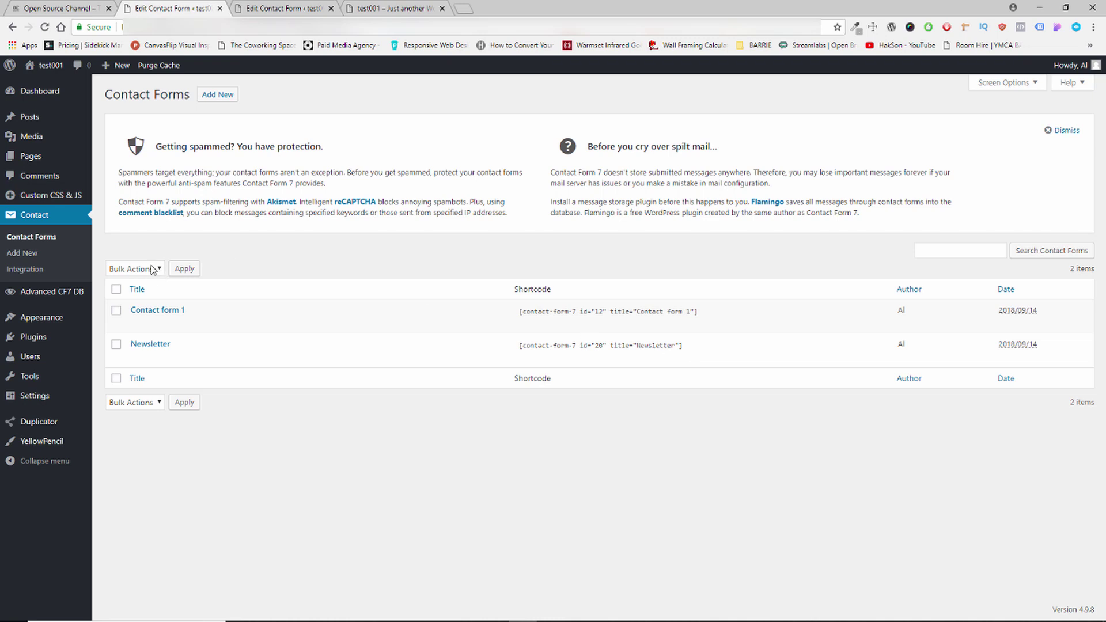
pyautogui.moveTo(48, 196)
pyautogui.click(51, 293)
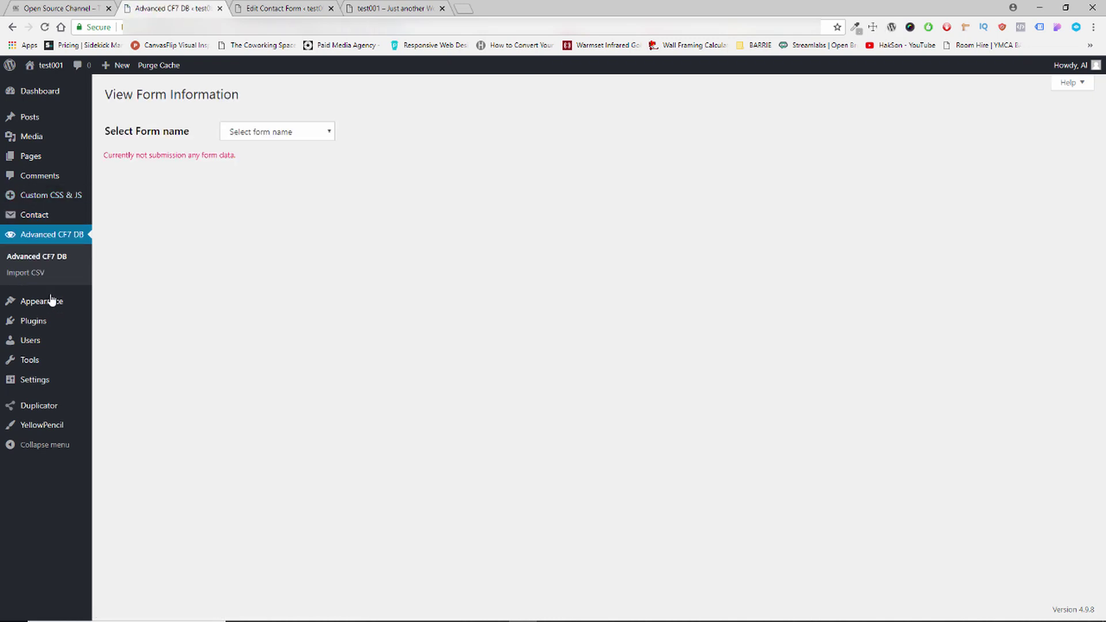
# Check the Select form name list for existing submissions, then return to the live newsletter form.
pyautogui.click(281, 136)
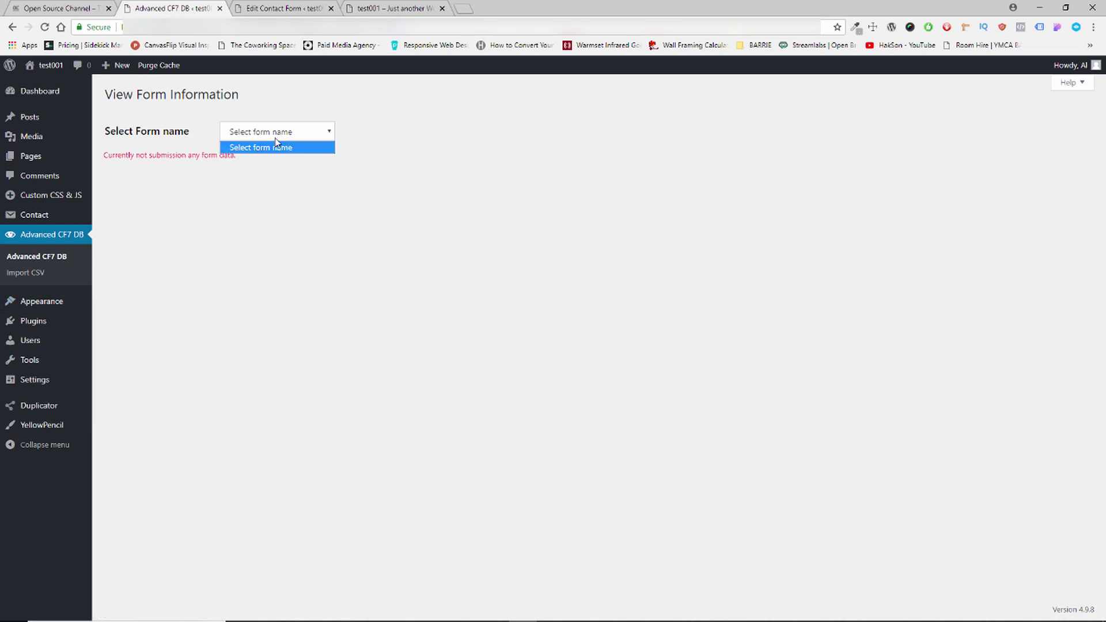
pyautogui.click(276, 136)
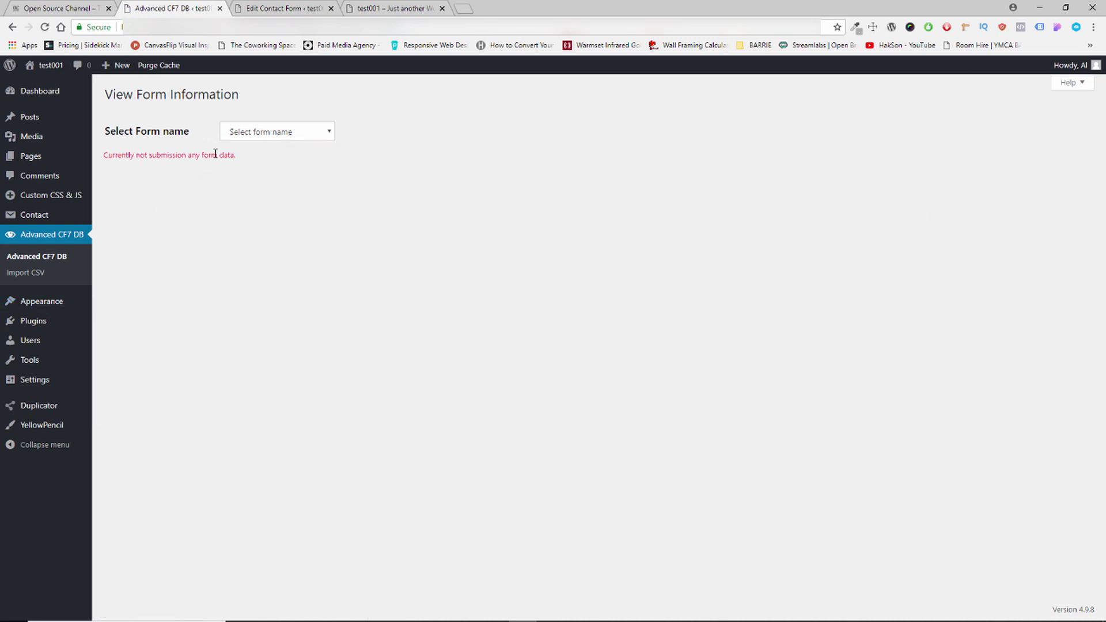
pyautogui.click(280, 132)
pyautogui.click(266, 6)
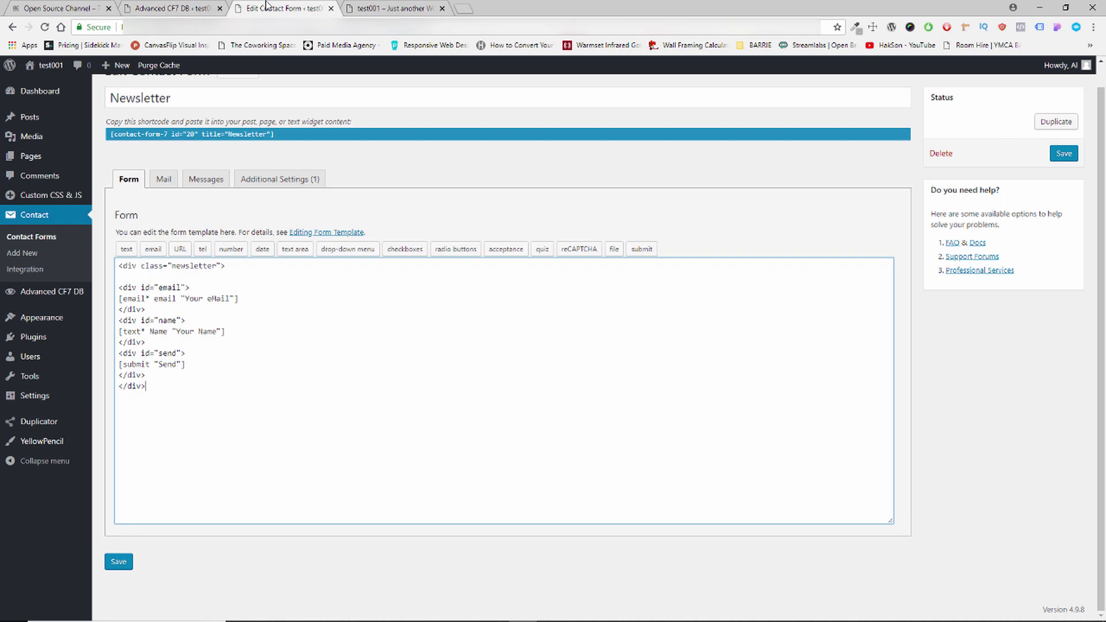
pyautogui.click(341, 7)
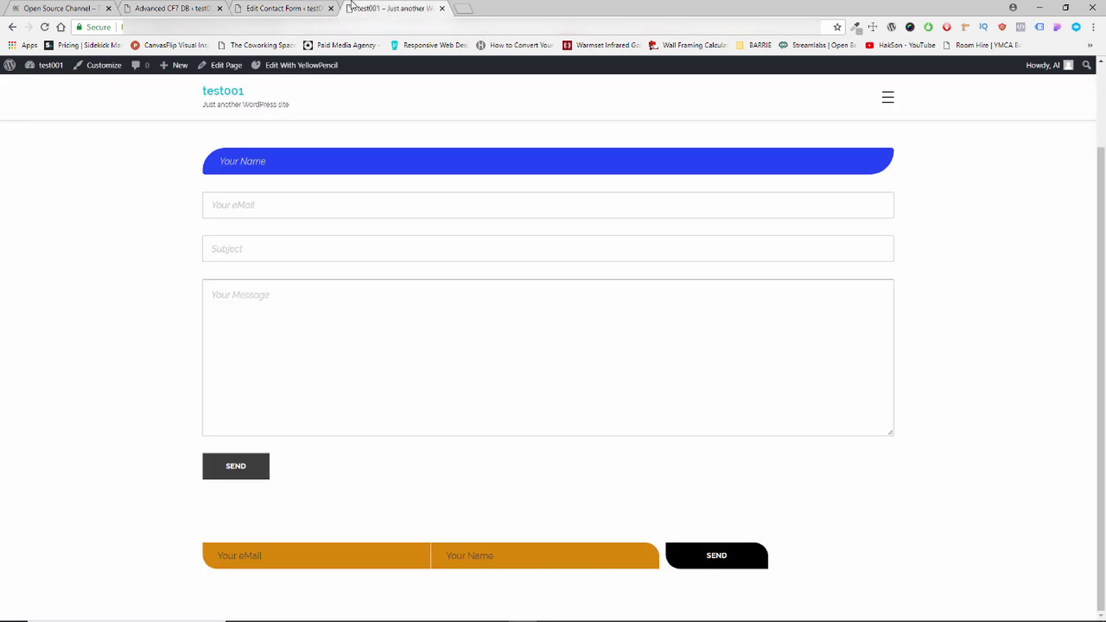
# Submit a test e-mail address with the name 'Your Name' through the orange newsletter form.
pyautogui.click(323, 548)
pyautogui.press('Escape')
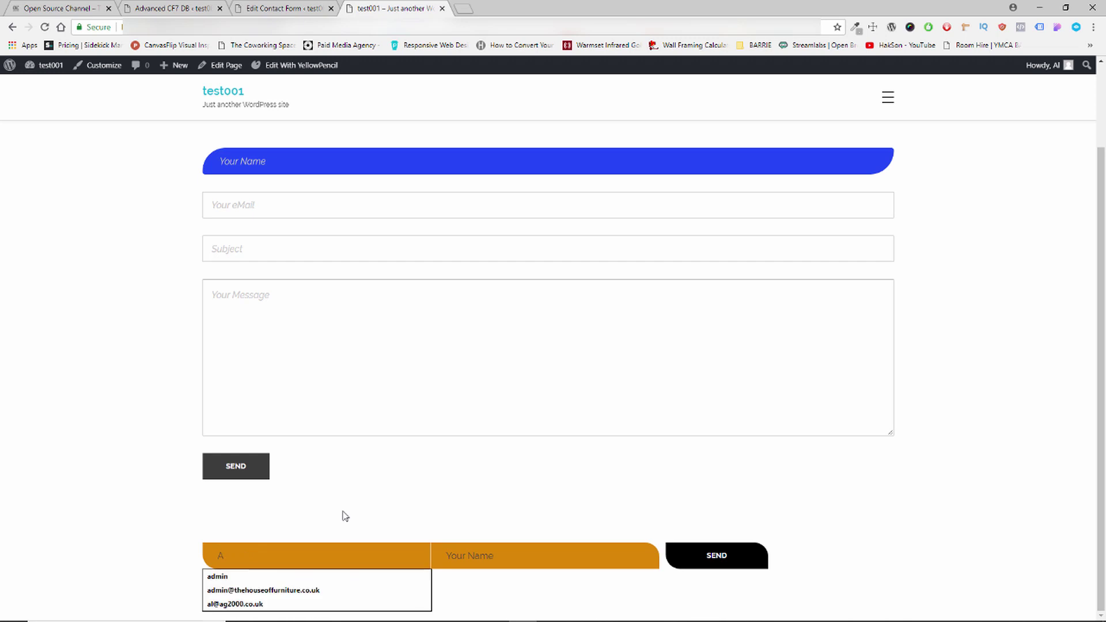
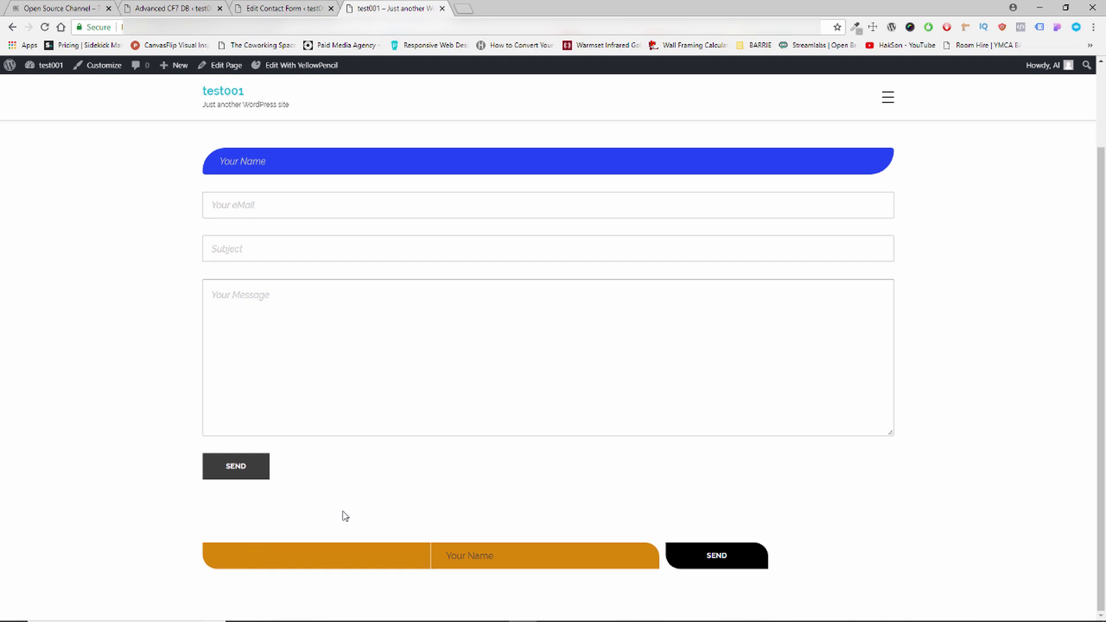
pyautogui.click(548, 565)
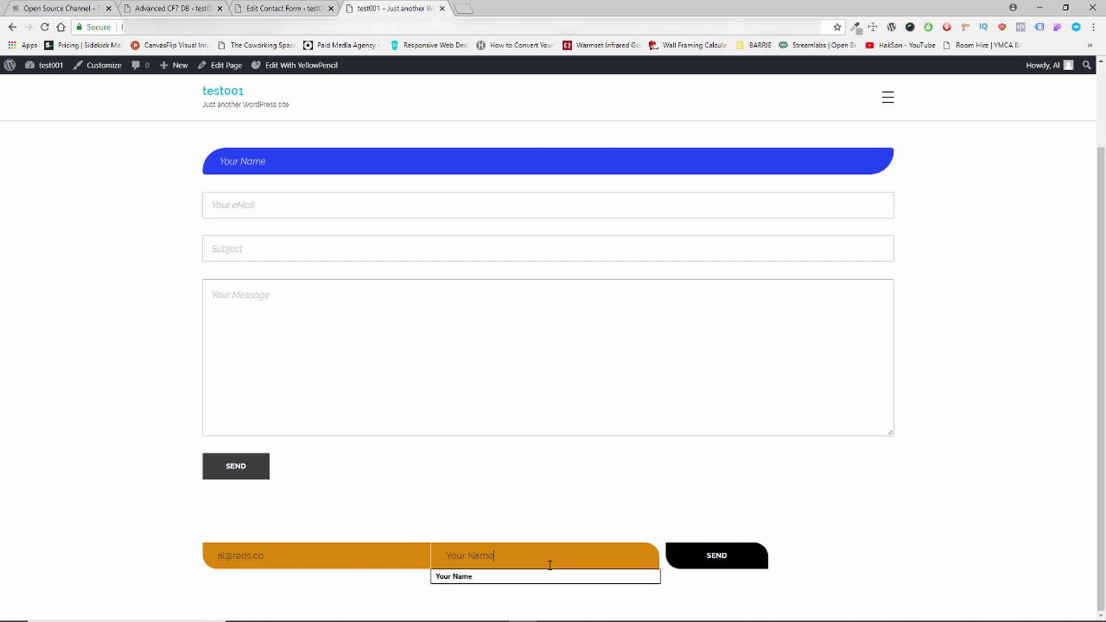
pyautogui.click(541, 576)
pyautogui.click(710, 561)
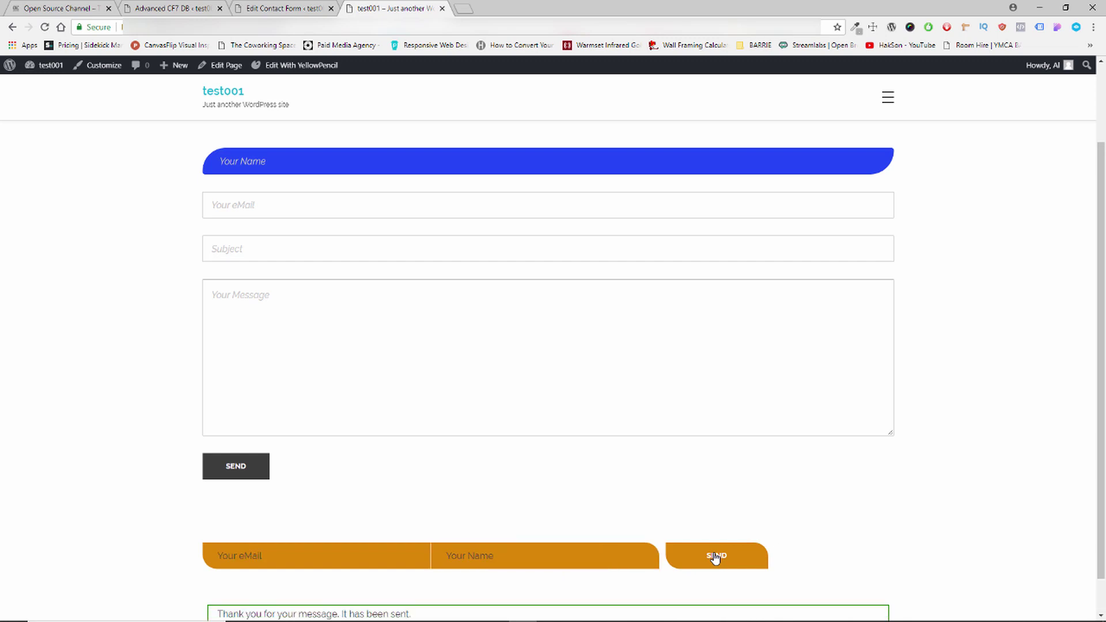
pyautogui.scroll(-1, 705, 559)
pyautogui.click(289, 8)
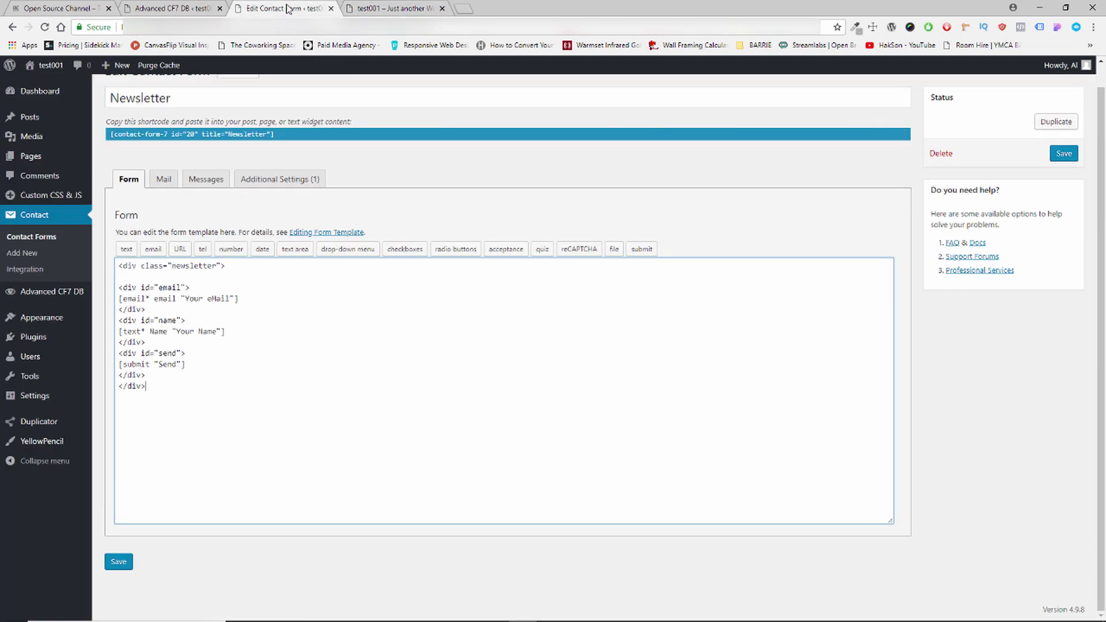
# Choose Newsletter in Advanced CF7 DB to list the test entry, then open the Open Source Channel site.
pyautogui.click(169, 7)
pyautogui.click(254, 132)
pyautogui.click(253, 146)
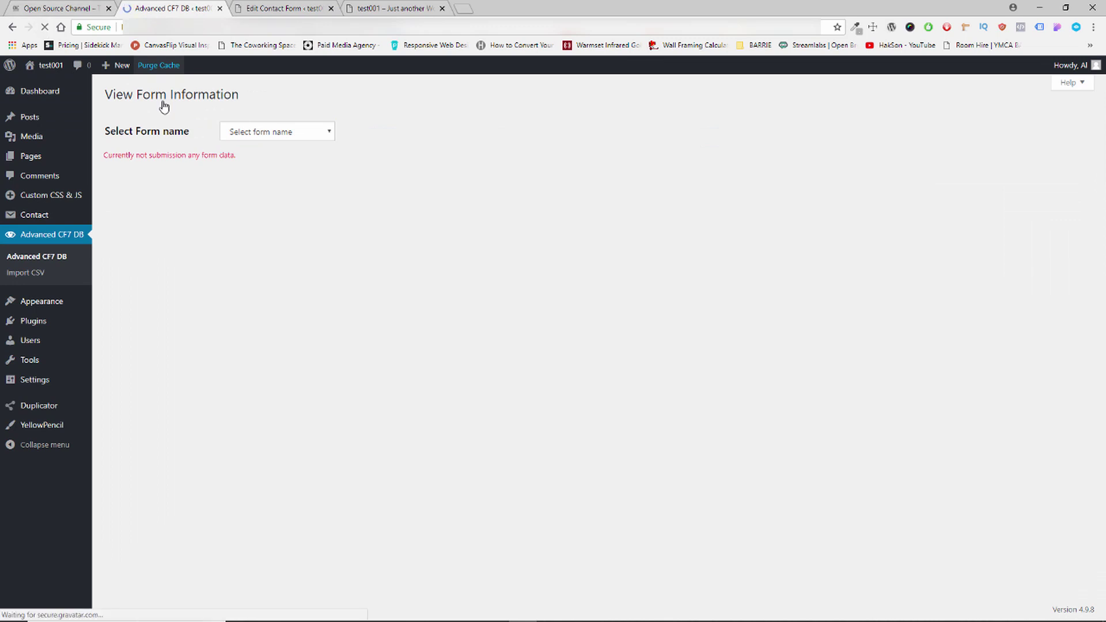
pyautogui.click(281, 136)
pyautogui.click(263, 160)
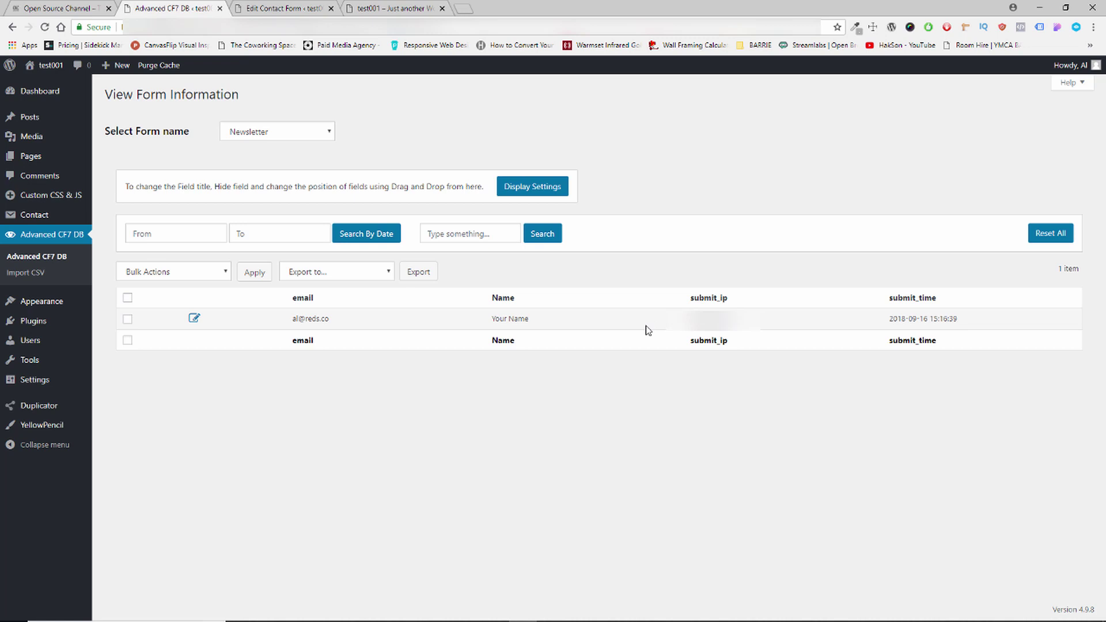
pyautogui.click(92, 8)
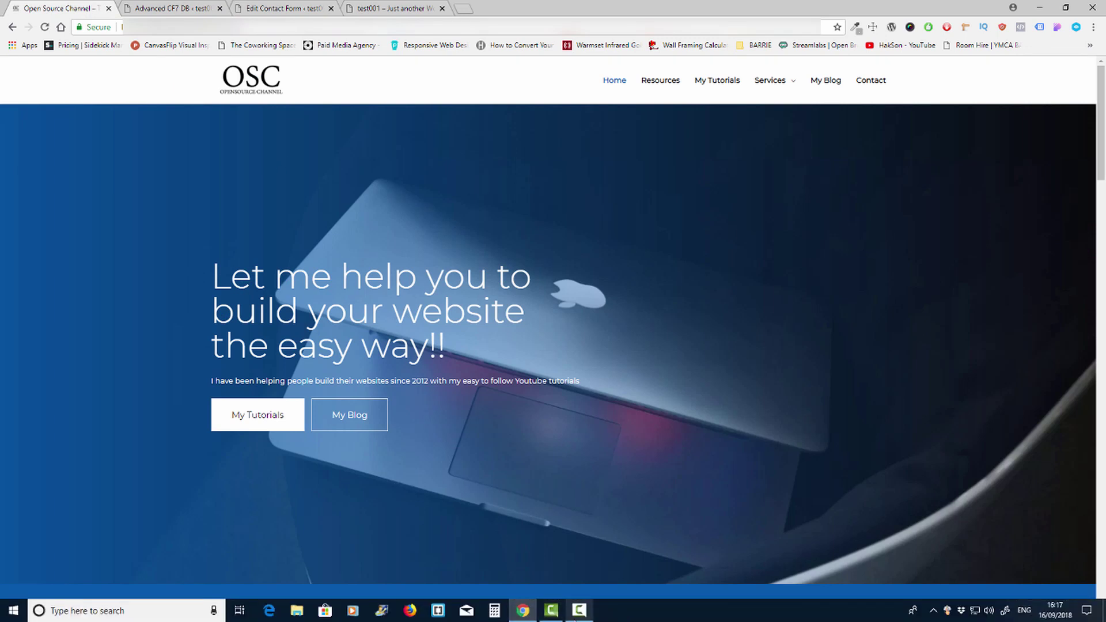
pyautogui.click(577, 610)
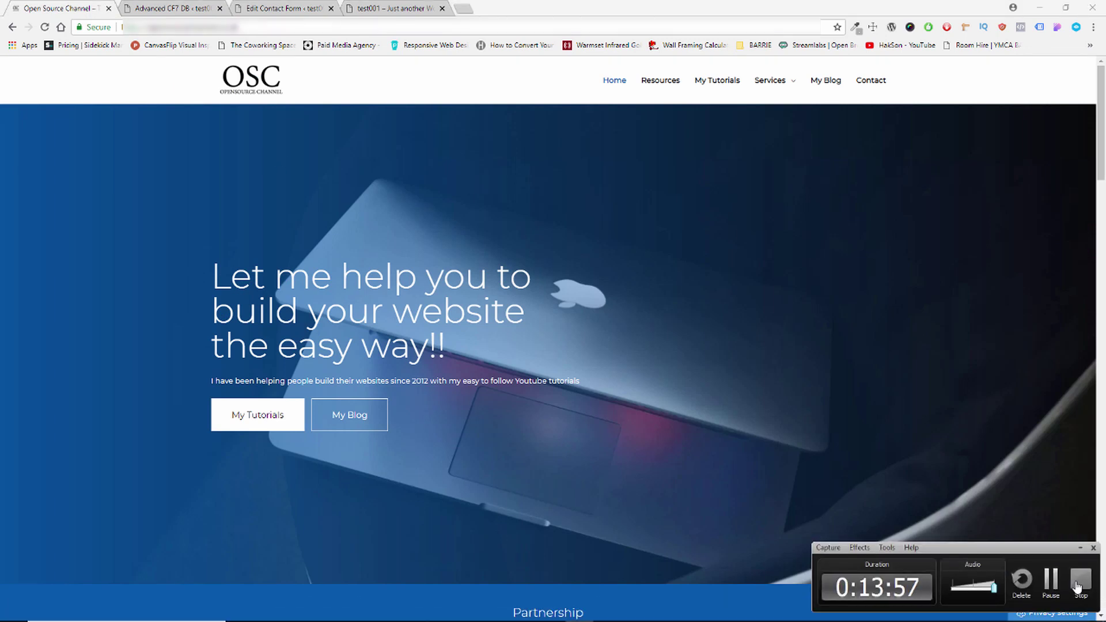